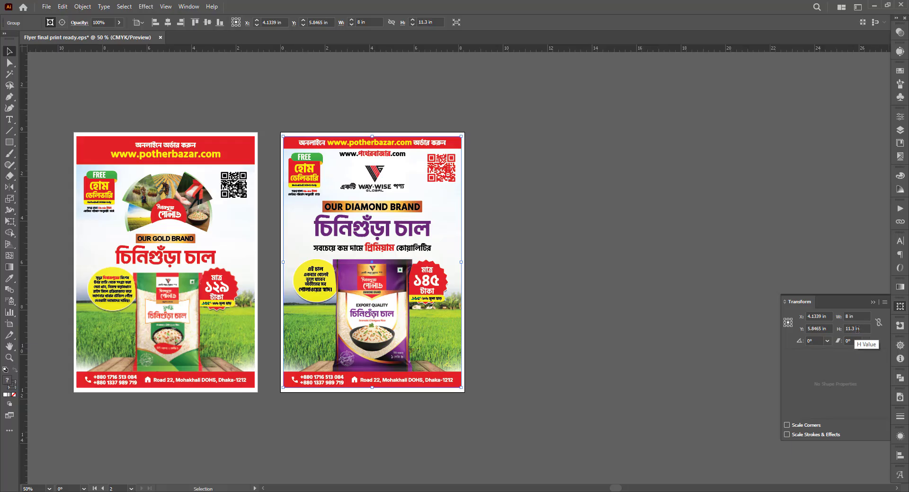
# Step: Draw an 8 × 11.3 in rectangle on the empty canvas beside the two flyers
pyautogui.click(877, 301)
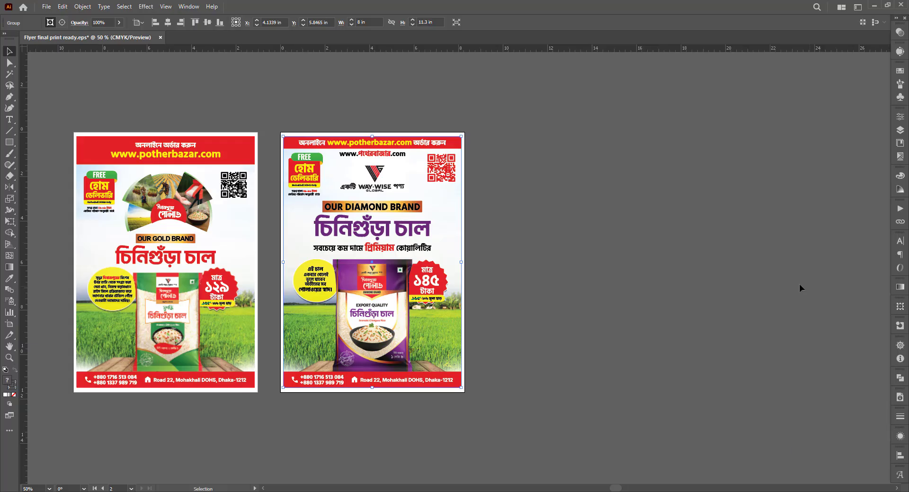
pyautogui.click(799, 284)
pyautogui.click(10, 142)
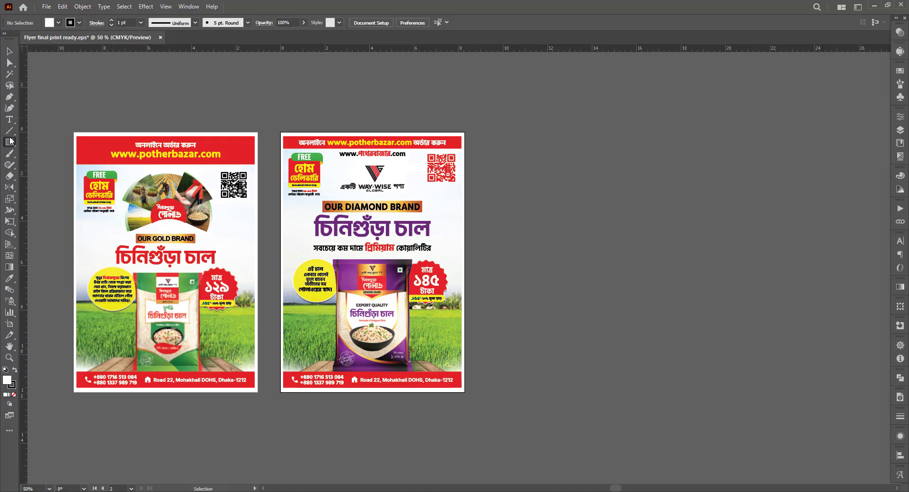
pyautogui.click(679, 214)
pyautogui.write('8')
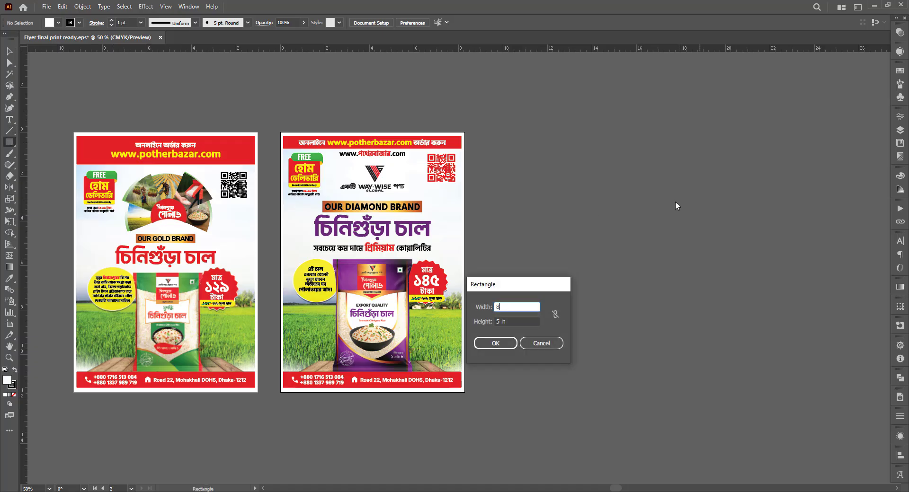
pyautogui.press('Tab')
pyautogui.write('11.')
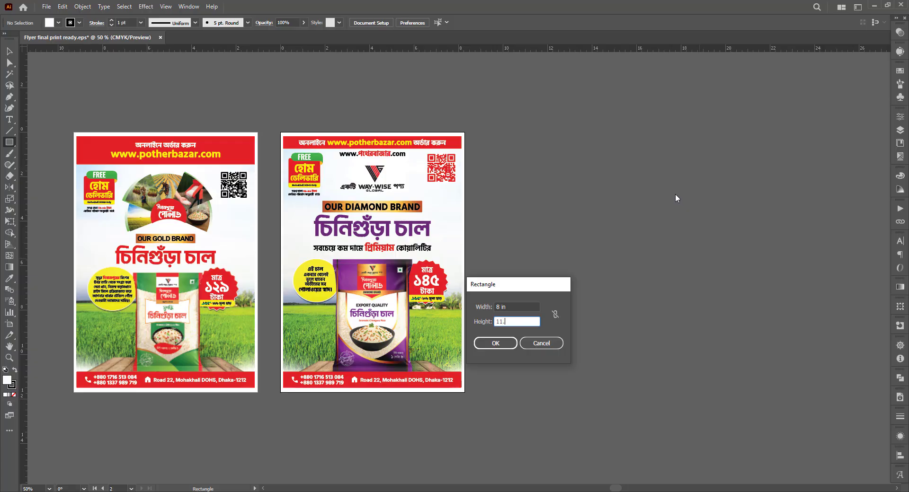
pyautogui.write('3')
pyautogui.press('Return')
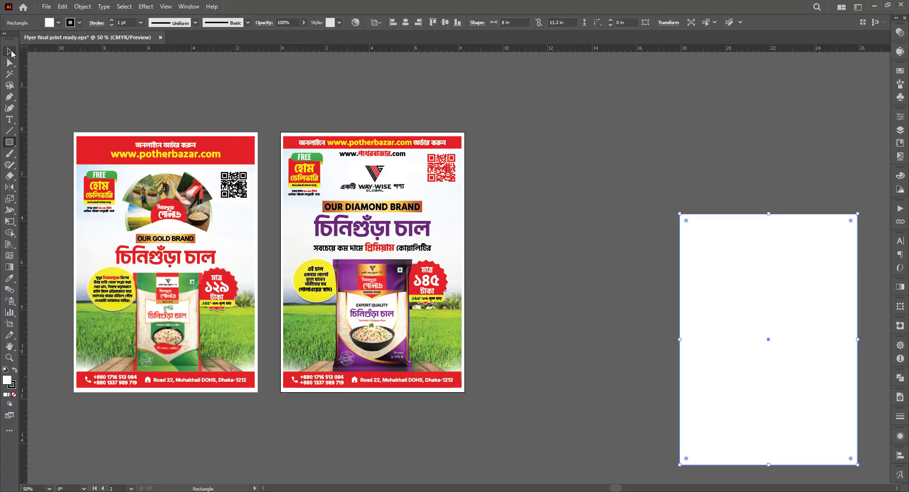
# Step: Move the new rectangle closer to the purple flyer, leaving a gap between them
pyautogui.click(11, 53)
pyautogui.moveTo(736, 281); pyautogui.dragTo(570, 218)
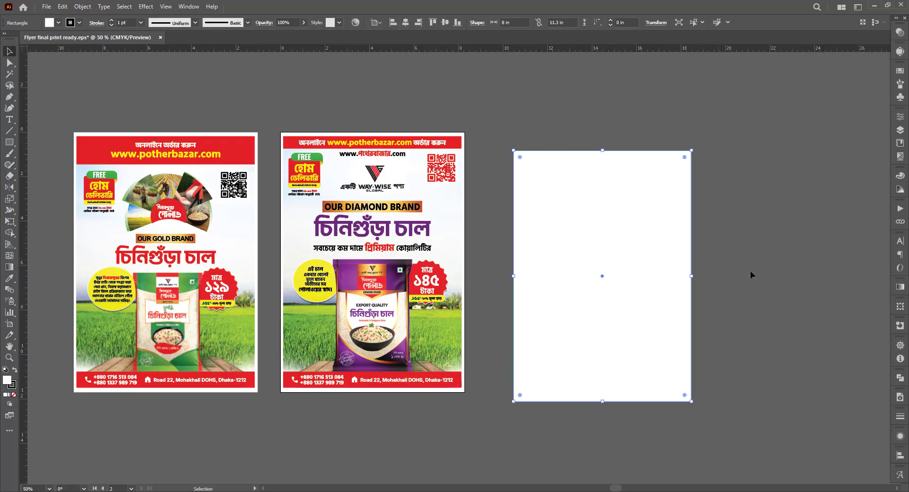
pyautogui.click(749, 271)
pyautogui.moveTo(717, 258); pyautogui.dragTo(622, 255)
pyautogui.click(508, 249)
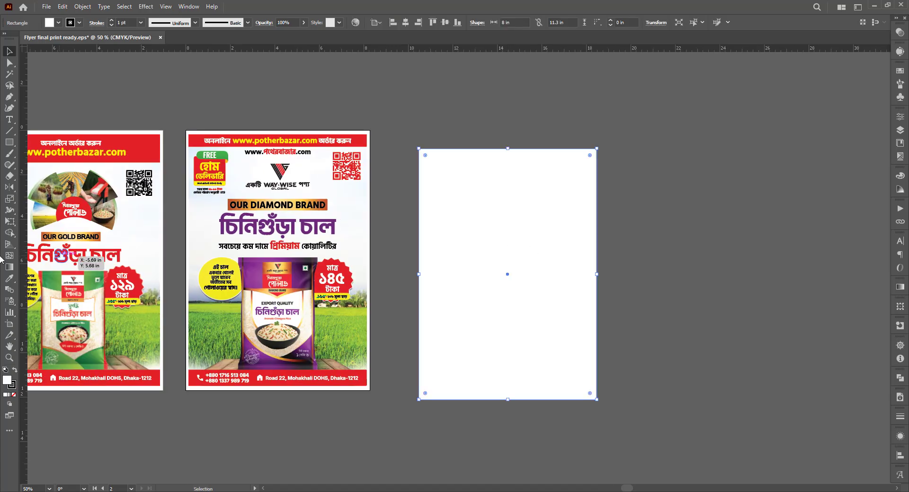
# Step: Remove the rectangle's fill so that only its black outline is kept
pyautogui.click(15, 371)
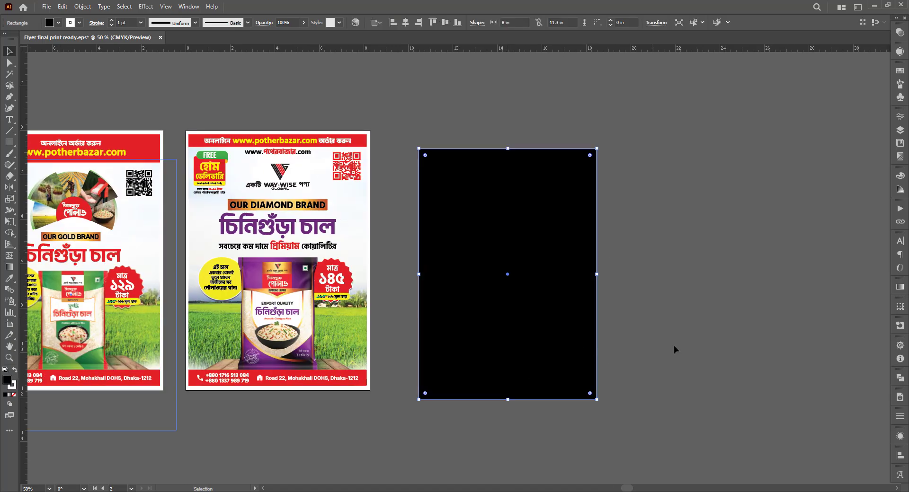
pyautogui.click(15, 372)
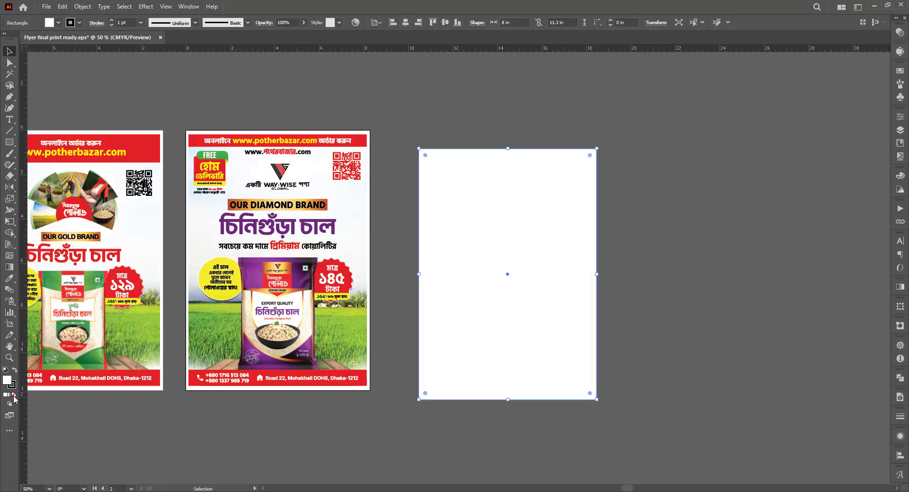
pyautogui.click(13, 396)
pyautogui.click(677, 295)
# Step: Make a copy of the outlined rectangle offset 8 in horizontally and 0 in vertically
pyautogui.hscroll(3, 639, 264)
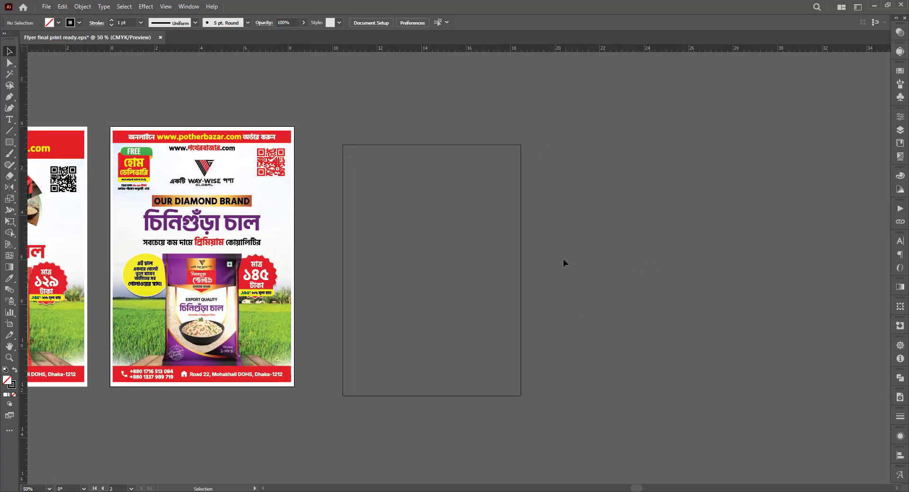
pyautogui.hscroll(5, 521, 341)
pyautogui.moveTo(184, 223); pyautogui.dragTo(284, 272)
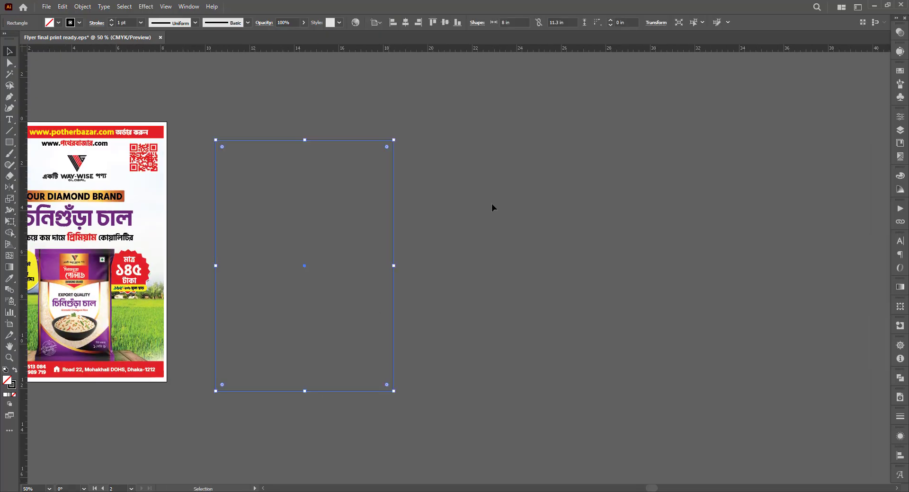
pyautogui.press('Return')
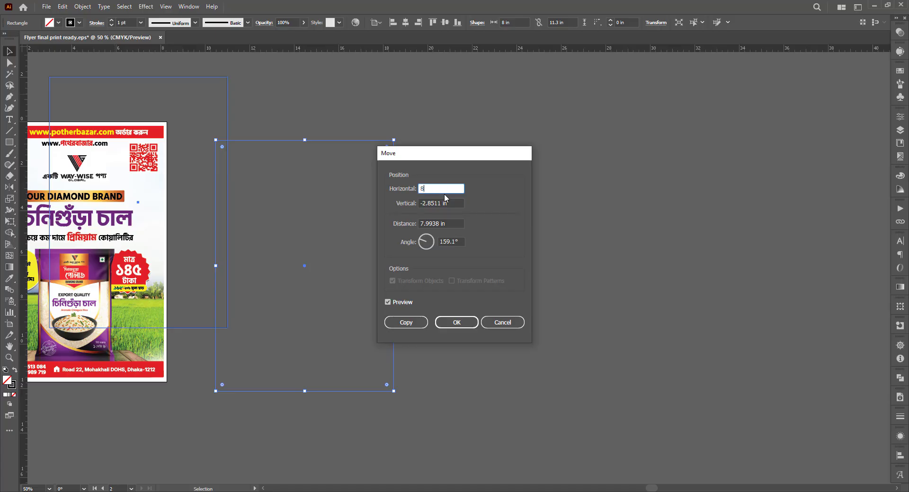
pyautogui.press('Tab')
pyautogui.write('0')
pyautogui.press('Tab')
pyautogui.press('Tab')
pyautogui.press('Tab')
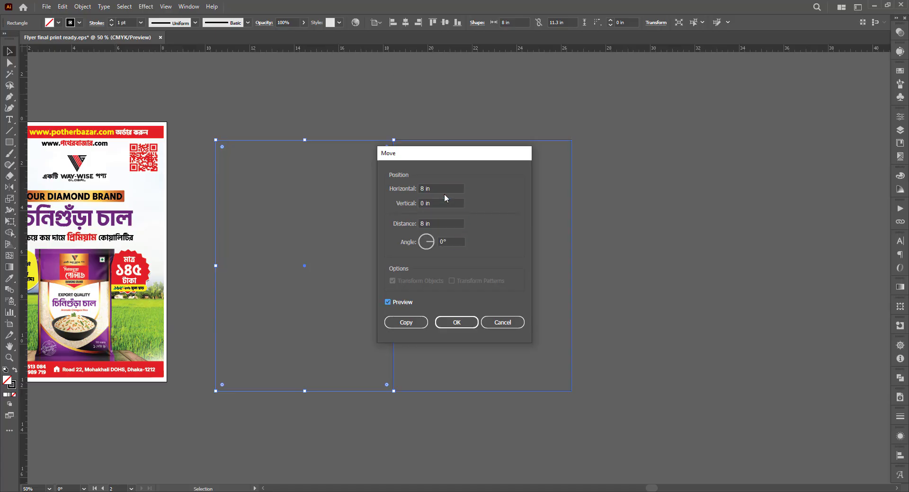
pyautogui.press('Tab')
pyautogui.press('Tab')
pyautogui.press('Return')
pyautogui.click(625, 186)
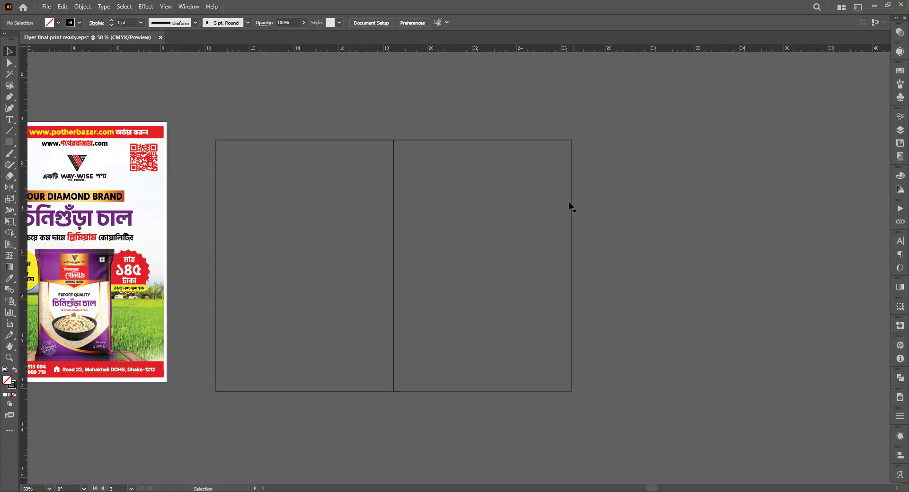
# Step: Copy both rectangles together with an offset of 0 in horizontally and 11.3 in vertically
pyautogui.scroll(1, 569, 202)
pyautogui.moveTo(376, 167); pyautogui.dragTo(451, 269)
pyautogui.scroll(-1, 451, 269)
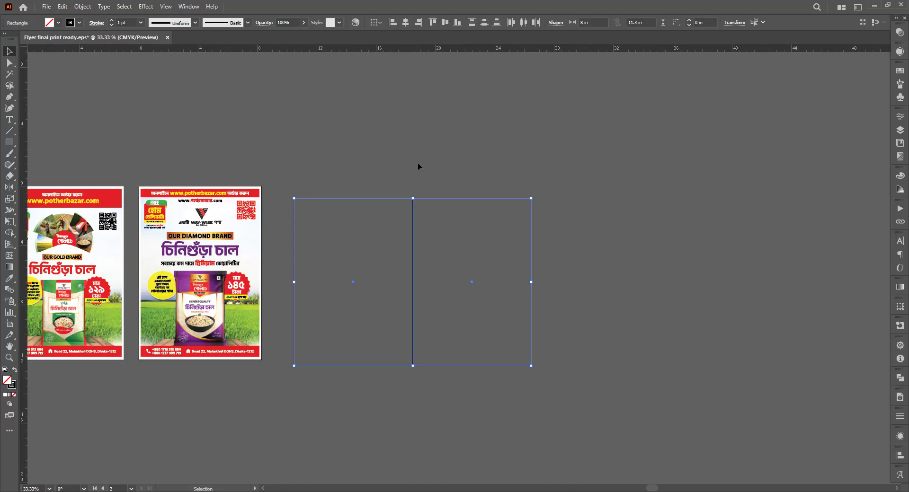
pyautogui.press('Return')
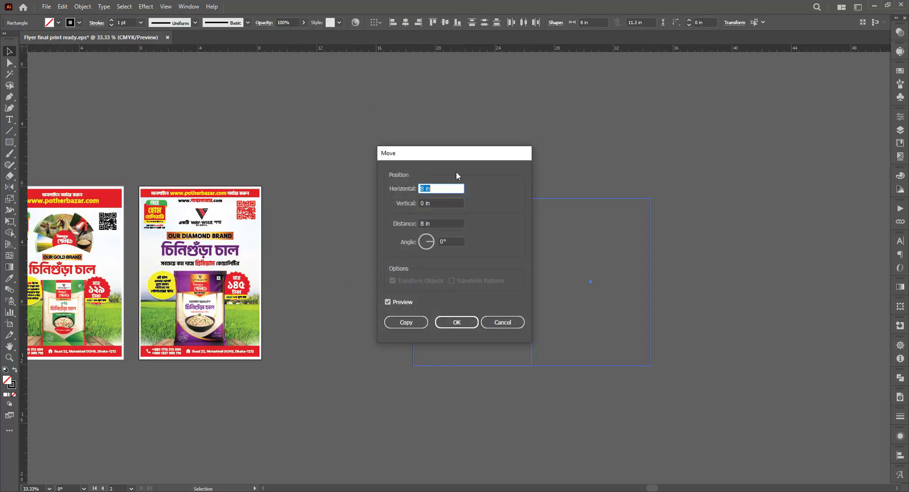
pyautogui.write('0')
pyautogui.press('Tab')
pyautogui.write('11.3')
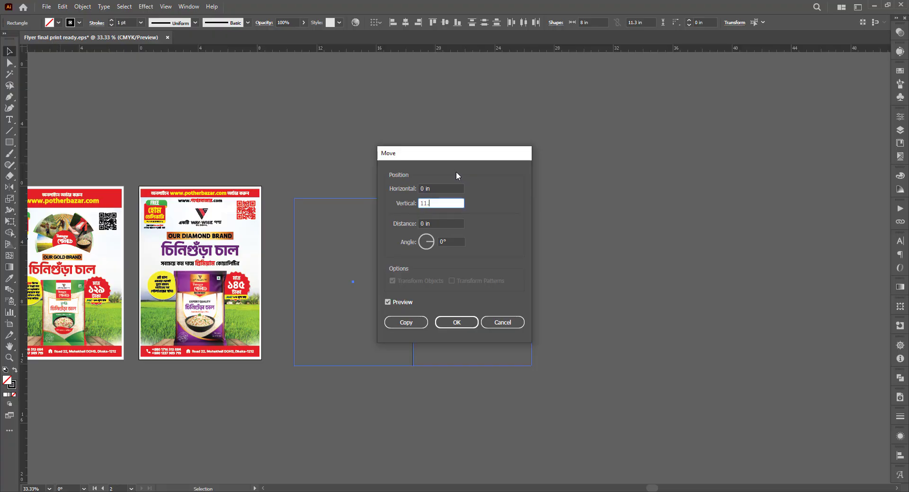
pyautogui.press('Tab')
pyautogui.press('Tab')
pyautogui.press('Tab')
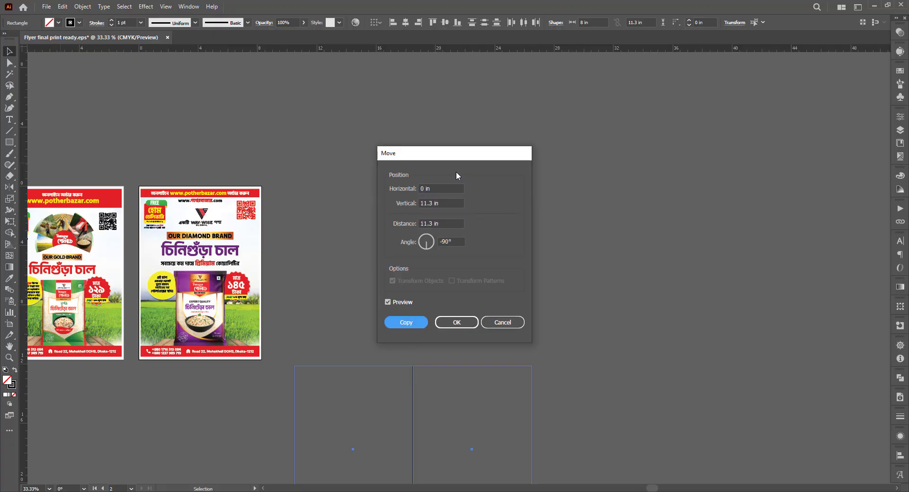
pyautogui.press('Return')
# Step: Check the overall size of the four-rectangle grid and rotate it 90° clockwise into landscape orientation
pyautogui.scroll(-3, 474, 199)
pyautogui.moveTo(604, 260); pyautogui.dragTo(356, 352)
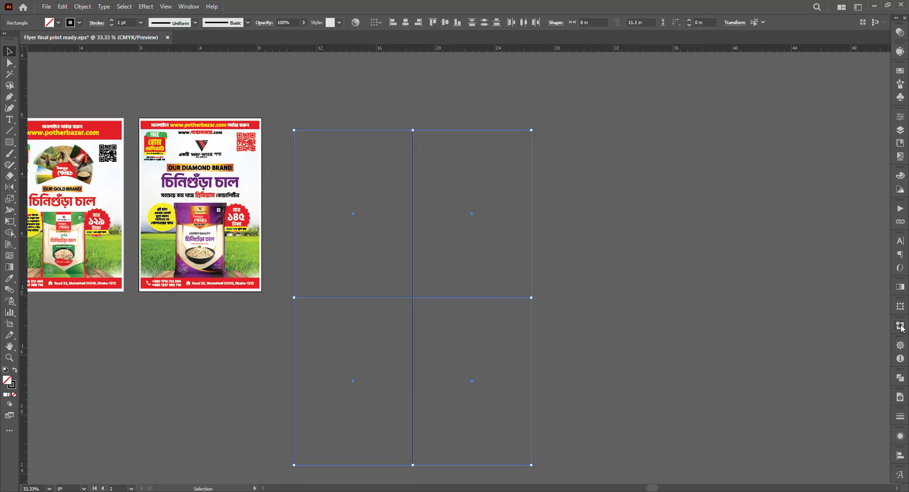
pyautogui.click(900, 307)
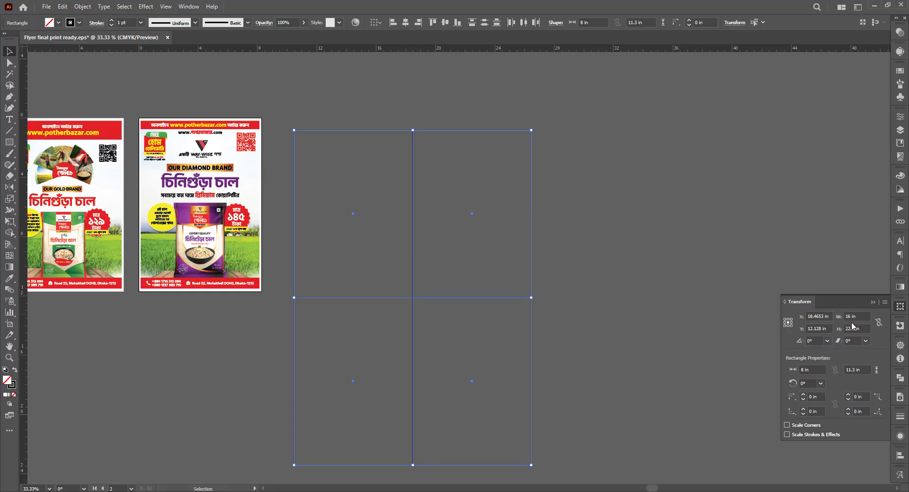
pyautogui.click(644, 252)
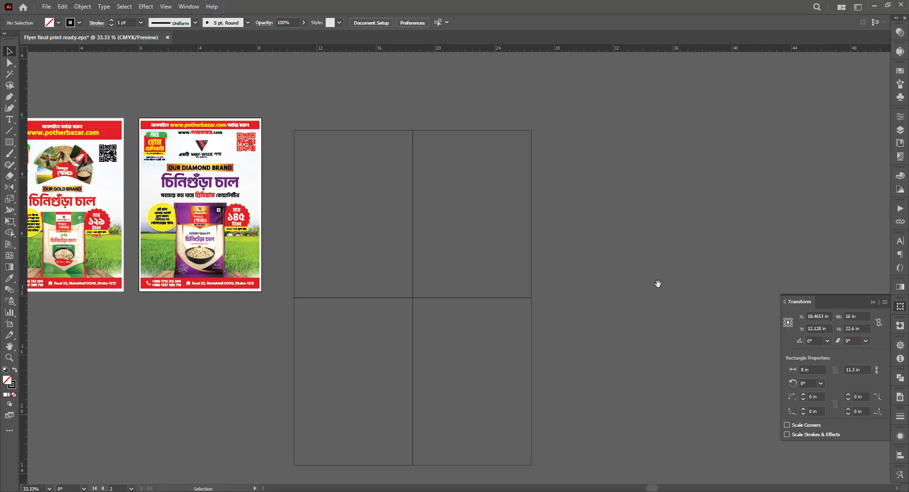
pyautogui.moveTo(656, 284); pyautogui.dragTo(254, 296)
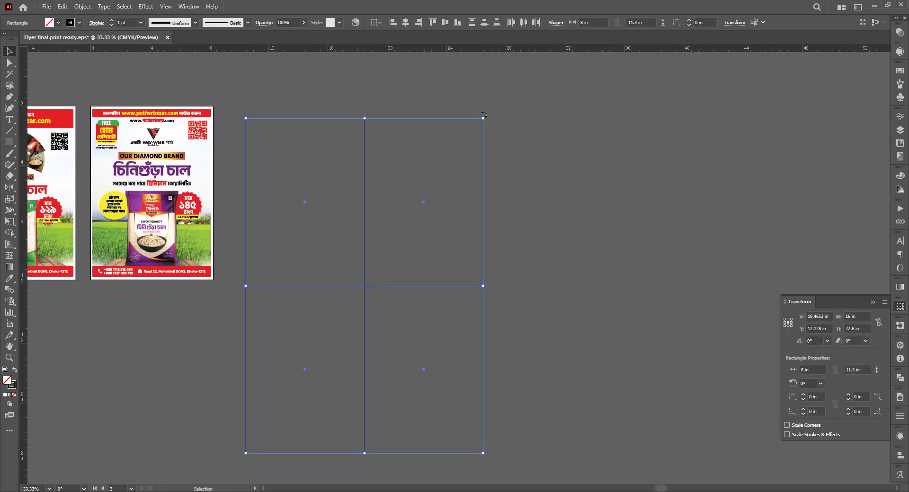
pyautogui.moveTo(487, 115); pyautogui.dragTo(610, 271)
pyautogui.keyDown('alt'); pyautogui.scroll(-1, 551, 280); pyautogui.keyUp('alt')
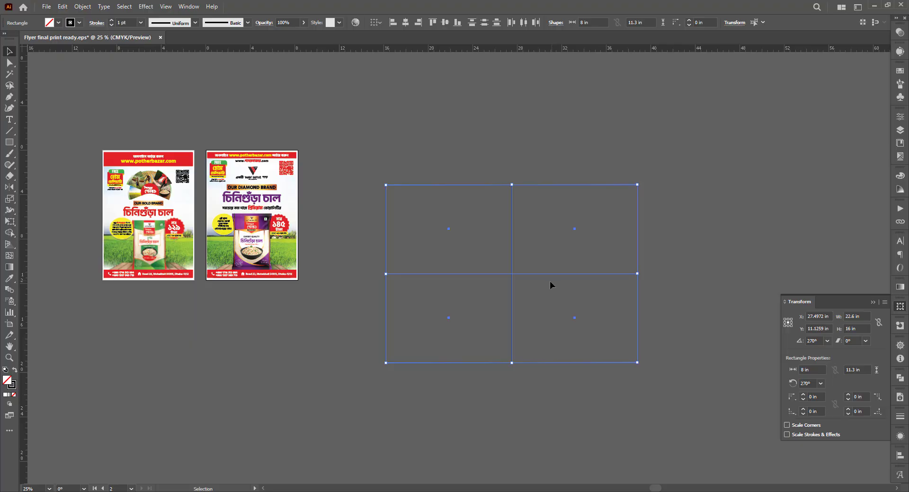
pyautogui.click(508, 127)
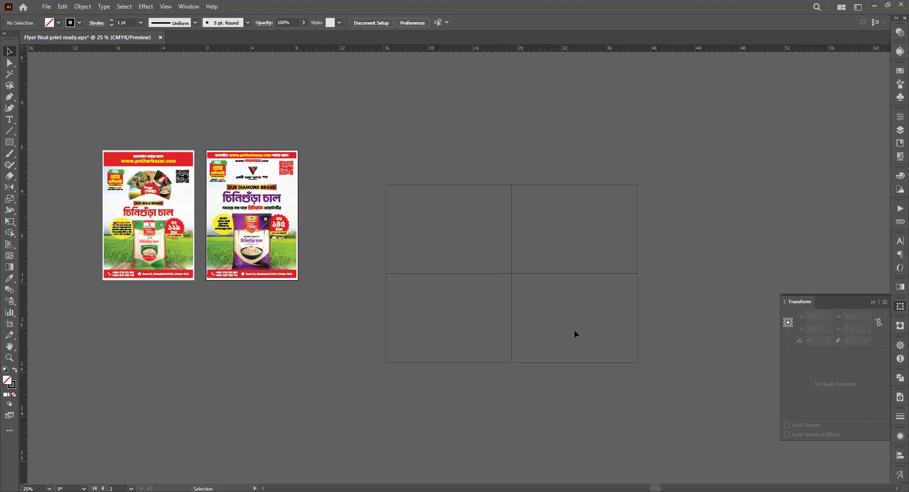
# Step: Set the keyboard increment in the general preferences to 4 mm
pyautogui.keyDown('alt'); pyautogui.scroll(1, 578, 334); pyautogui.keyUp('alt')
pyautogui.moveTo(293, 282); pyautogui.dragTo(753, 384)
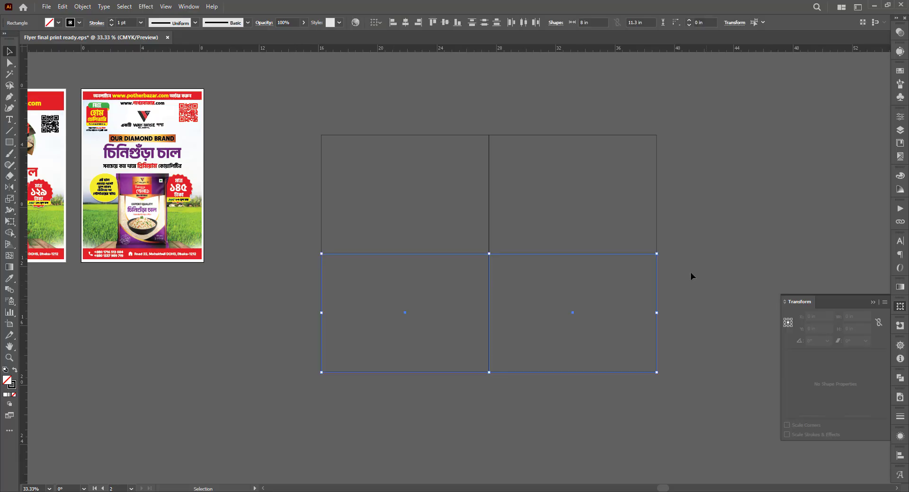
pyautogui.click(480, 85)
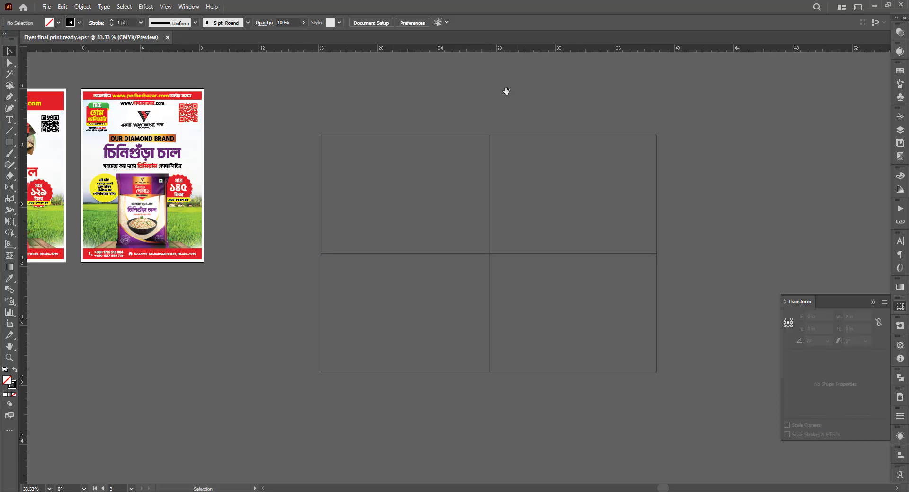
pyautogui.moveTo(507, 92); pyautogui.dragTo(474, 114)
pyautogui.click(410, 23)
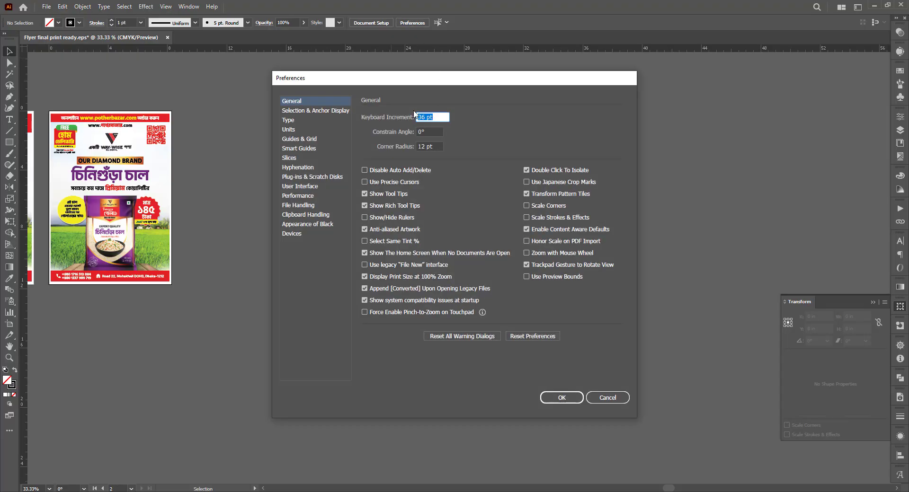
pyautogui.write('14mm')
pyautogui.press('Return')
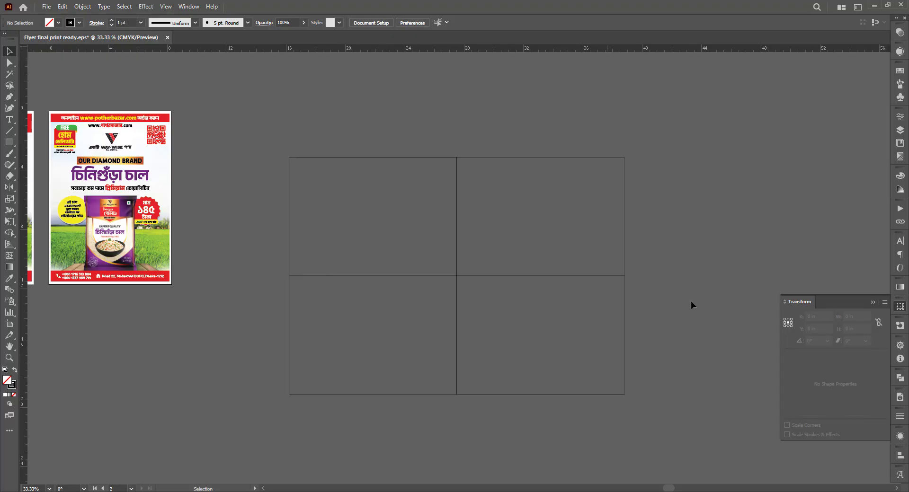
# Step: Nudge the lower two rectangles down by one keyboard increment and inspect the gap between the rows
pyautogui.moveTo(701, 459); pyautogui.dragTo(697, 451)
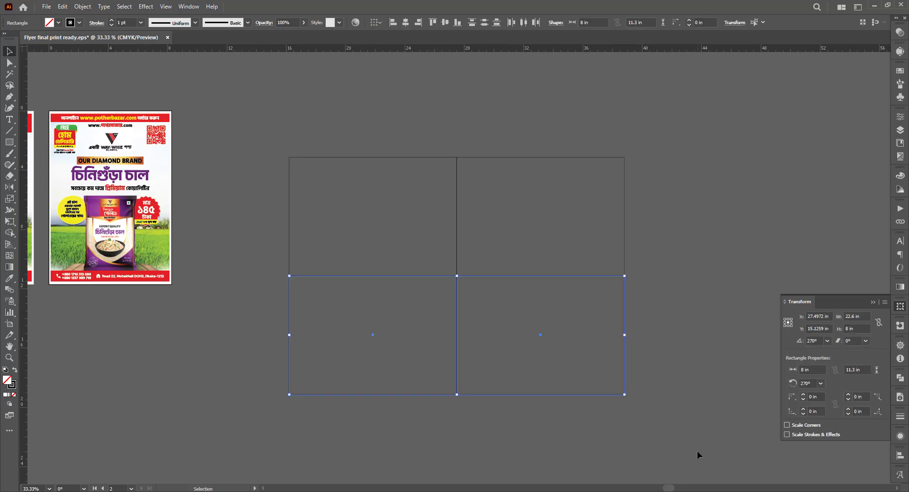
pyautogui.press('Down')
pyautogui.click(705, 311)
pyautogui.scroll(4, 637, 320)
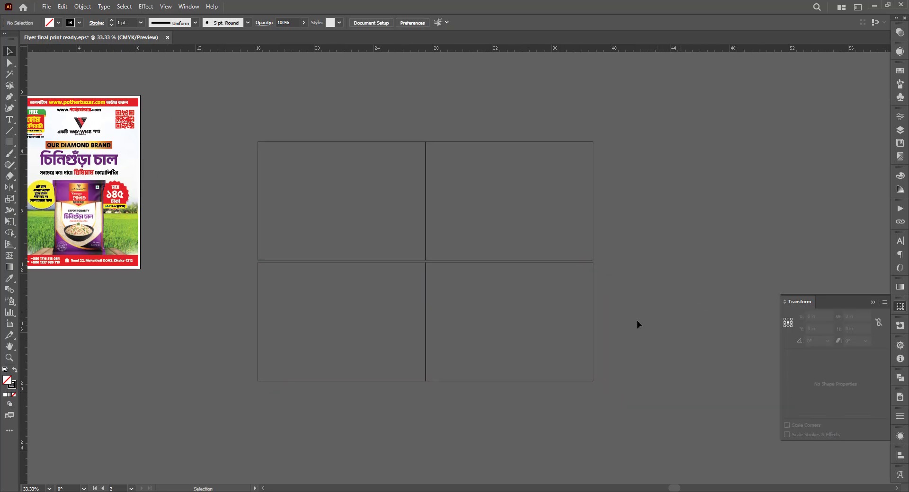
pyautogui.scroll(4, 597, 152)
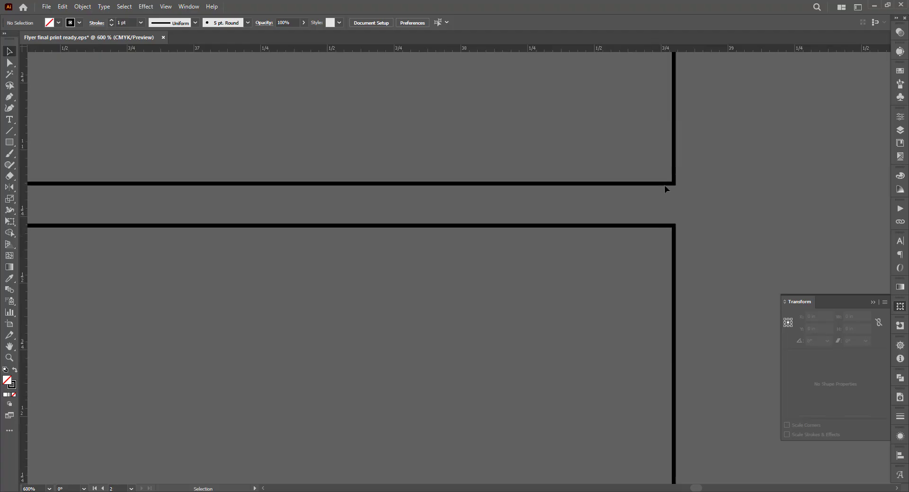
pyautogui.scroll(-6, 664, 200)
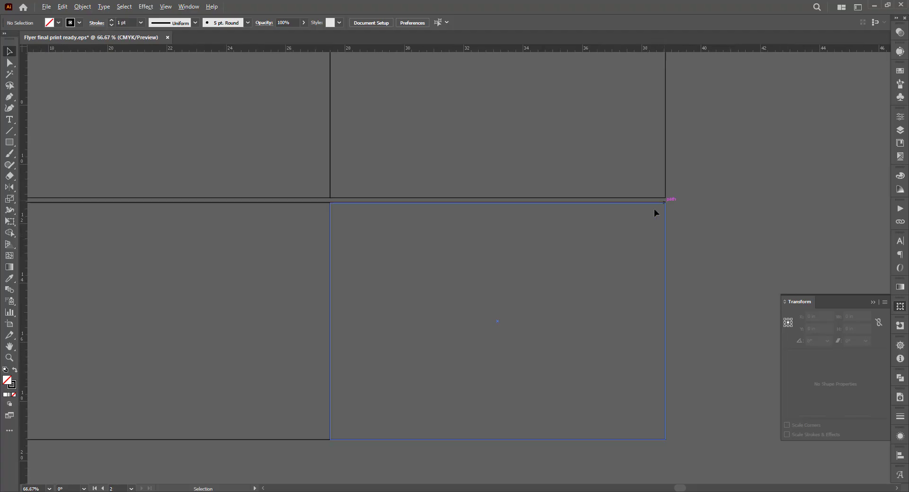
pyautogui.moveTo(596, 281); pyautogui.dragTo(569, 320)
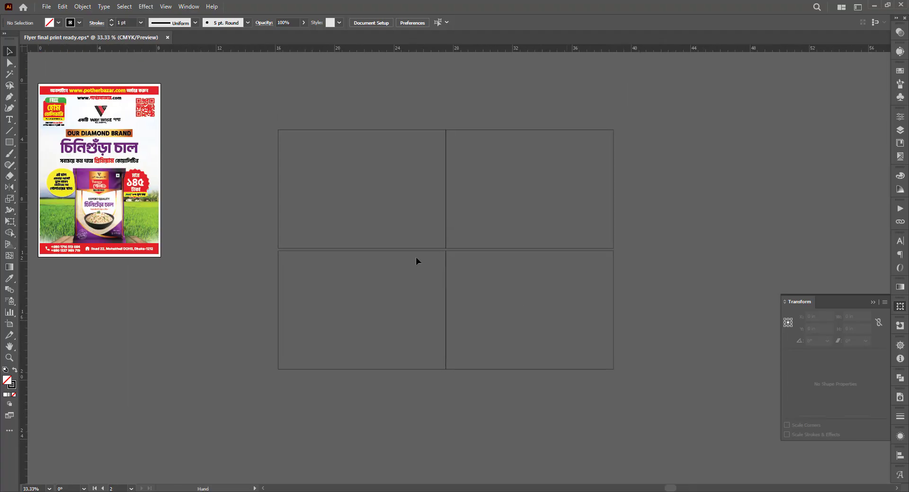
# Step: Select all four rectangles of the layout and group them
pyautogui.hotkey('ctrl', 'a')
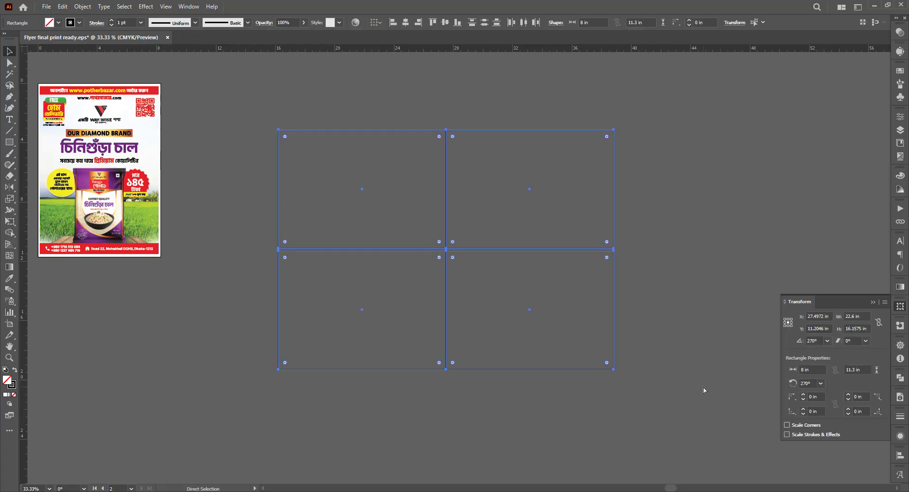
pyautogui.hotkey('ctrl', 'g')
pyautogui.click(680, 286)
pyautogui.scroll(1, 626, 266)
pyautogui.moveTo(680, 290); pyautogui.dragTo(690, 339)
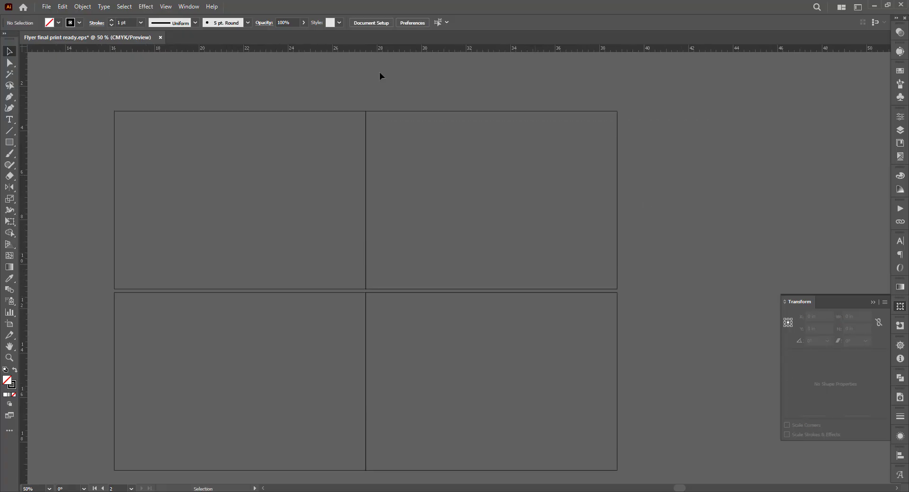
# Step: Duplicate the right two rectangles of the group and snap the copies against the right edge of the grid
pyautogui.scroll(-2, 364, 279)
pyautogui.click(8, 63)
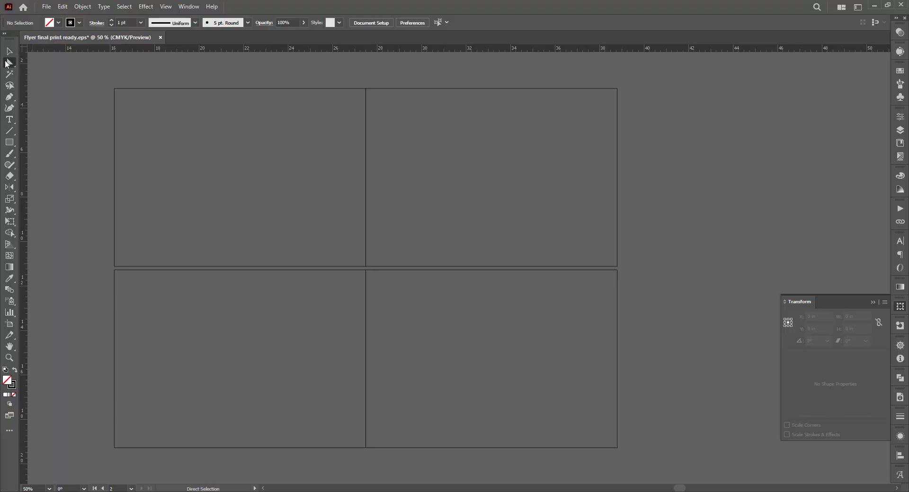
pyautogui.click(39, 75)
pyautogui.moveTo(441, 218); pyautogui.dragTo(340, 223)
pyautogui.click(335, 453)
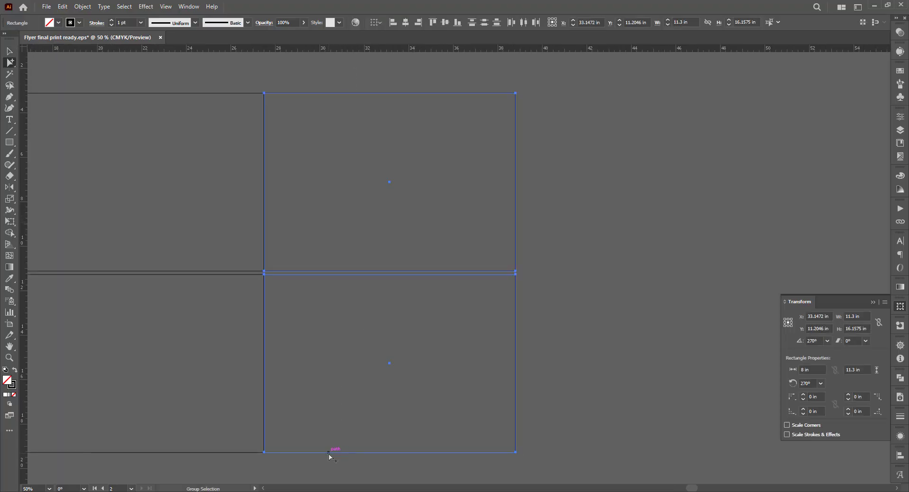
pyautogui.moveTo(335, 453); pyautogui.dragTo(600, 439)
pyautogui.scroll(2, 551, 296)
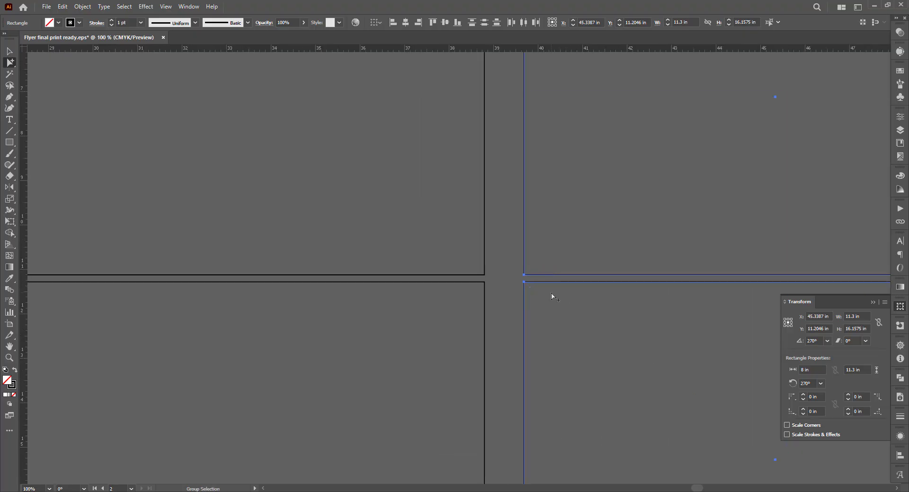
pyautogui.moveTo(555, 286); pyautogui.dragTo(515, 287)
pyautogui.scroll(-5, 484, 260)
pyautogui.click(517, 138)
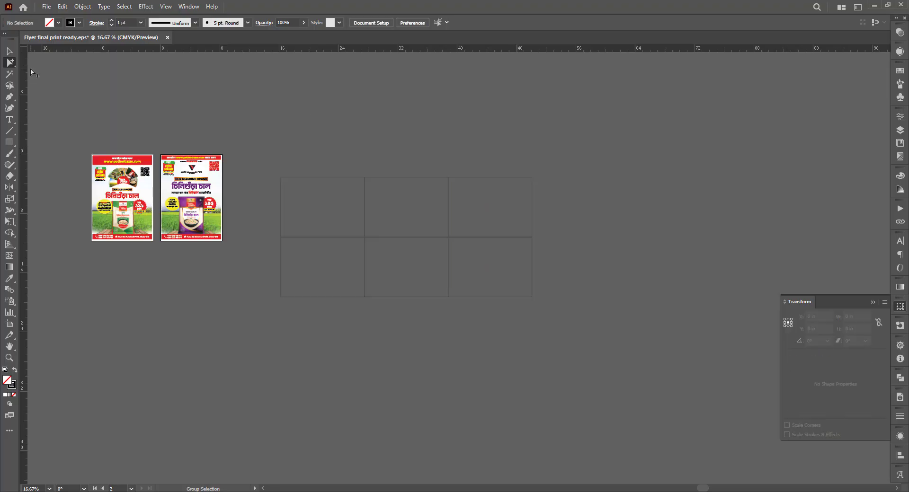
# Step: Reduce the duplicated rectangles to their horizontal edges by cutting those edges, deleting the vertical sides and pasting the edges back in front
pyautogui.moveTo(12, 64); pyautogui.dragTo(37, 63)
pyautogui.scroll(1, 514, 243)
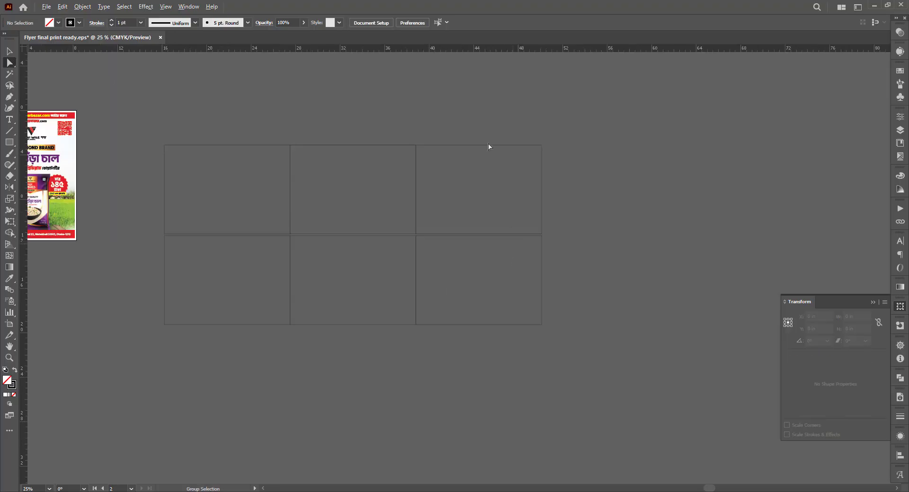
pyautogui.moveTo(482, 362); pyautogui.dragTo(483, 363)
pyautogui.press('Delete')
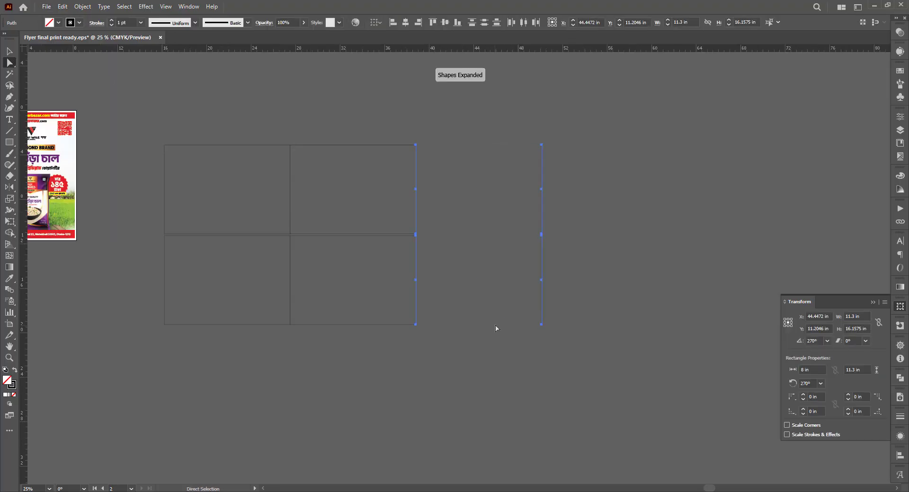
pyautogui.press('Delete')
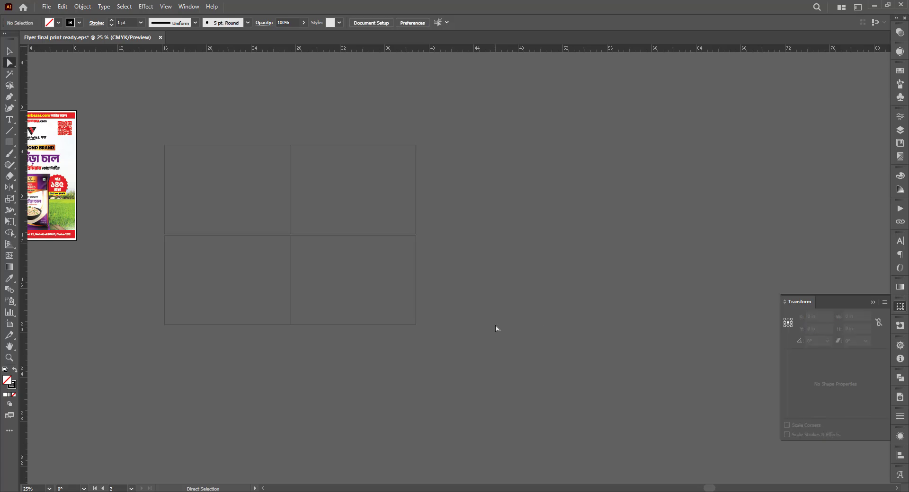
pyautogui.hotkey('ctrl', 'f')
# Step: Nudge the horizontal edges right by one keyboard increment and set their width to 2 mm from the left reference point
pyautogui.scroll(4, 433, 142)
pyautogui.scroll(3, 368, 159)
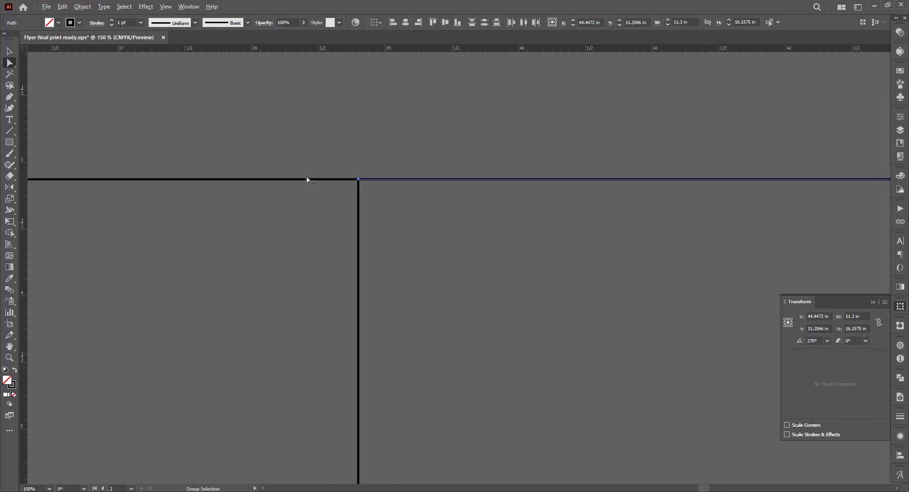
pyautogui.press('Right')
pyautogui.click(786, 322)
pyautogui.click(850, 316)
pyautogui.write('2mm')
pyautogui.press('Return')
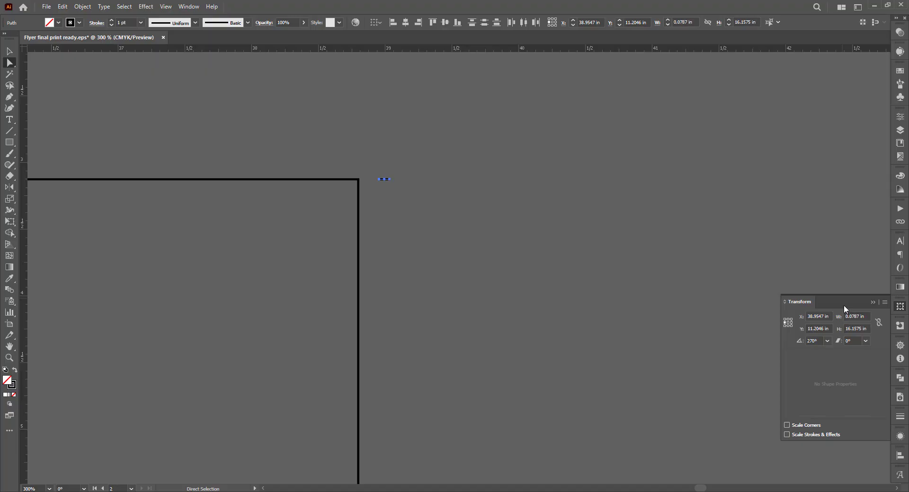
# Step: Give the short horizontal marks a 0.35 pt stroke in the Registration colour
pyautogui.click(121, 21)
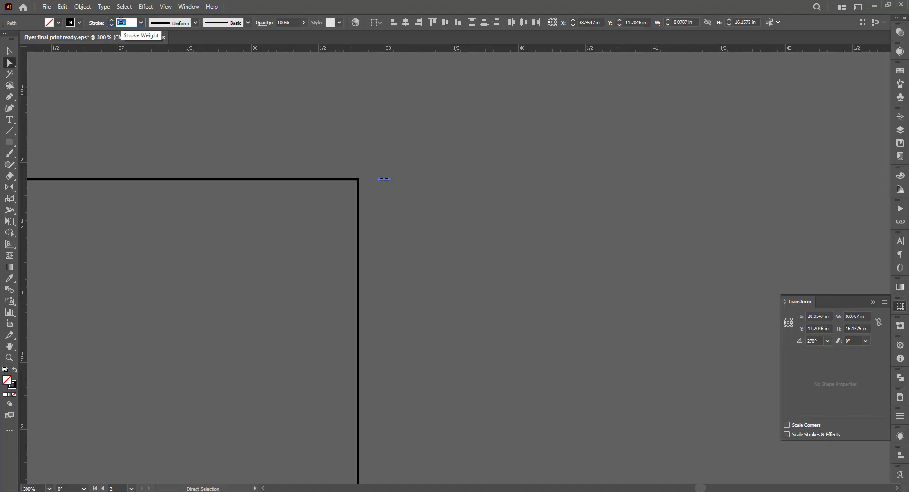
pyautogui.press('Return')
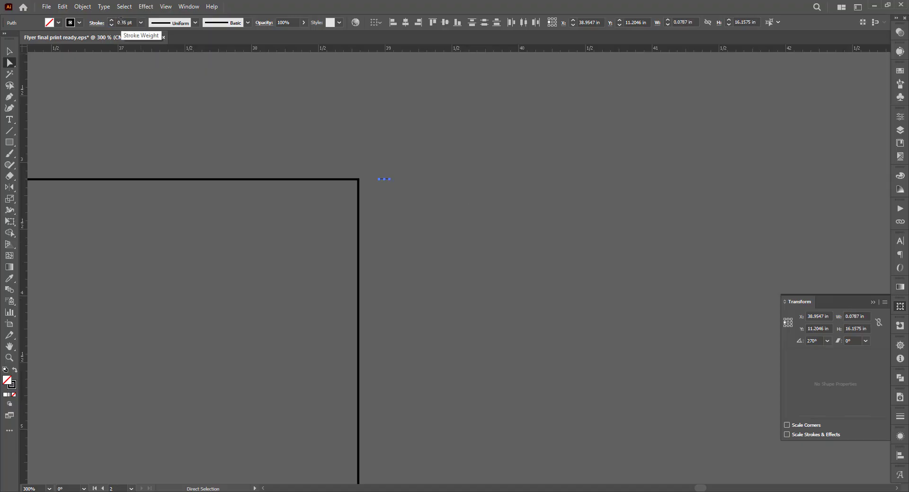
pyautogui.click(81, 22)
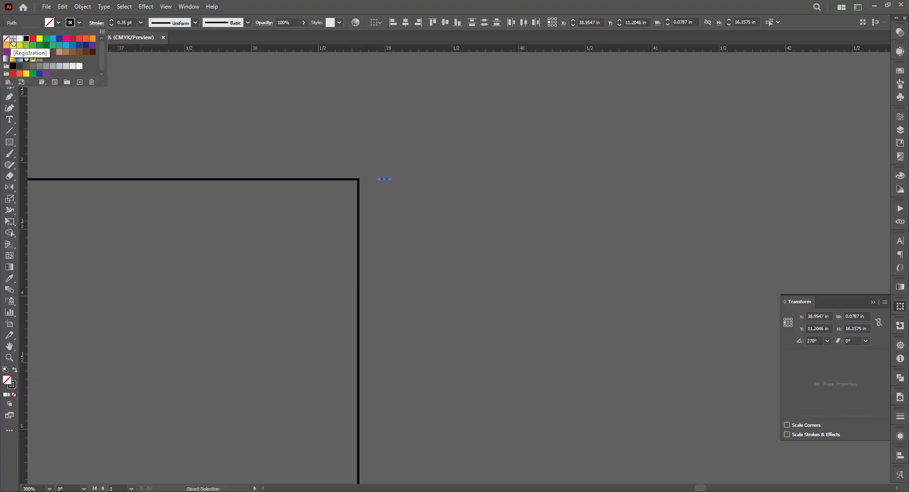
pyautogui.click(13, 39)
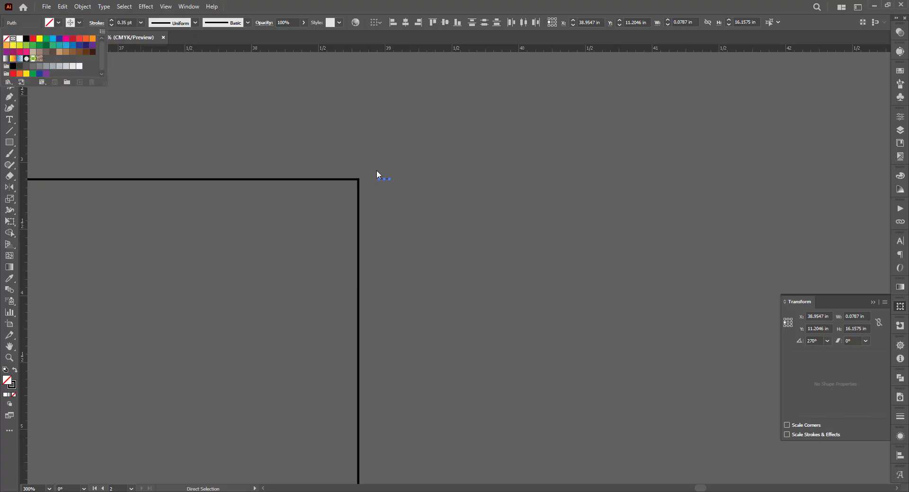
pyautogui.click(408, 209)
# Step: Cut the horizontal marks, paste them back in front in place and group them
pyautogui.scroll(-4, 389, 186)
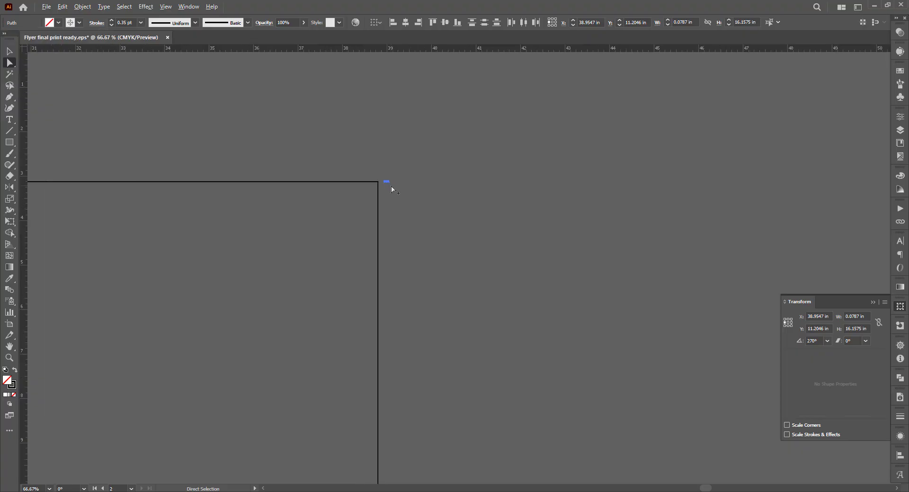
pyautogui.scroll(5, 392, 187)
pyautogui.hotkey('ctrl', 'x')
pyautogui.hotkey('ctrl', 'f')
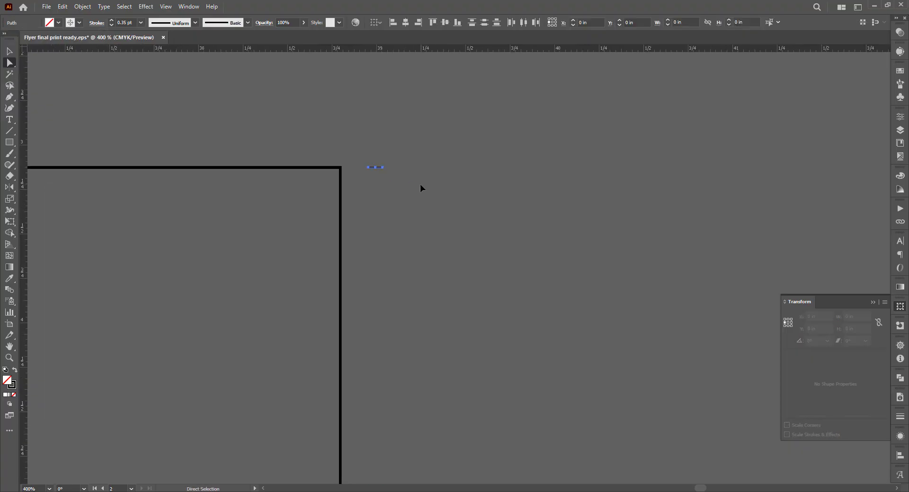
pyautogui.hotkey('ctrl', 'g')
pyautogui.click(9, 52)
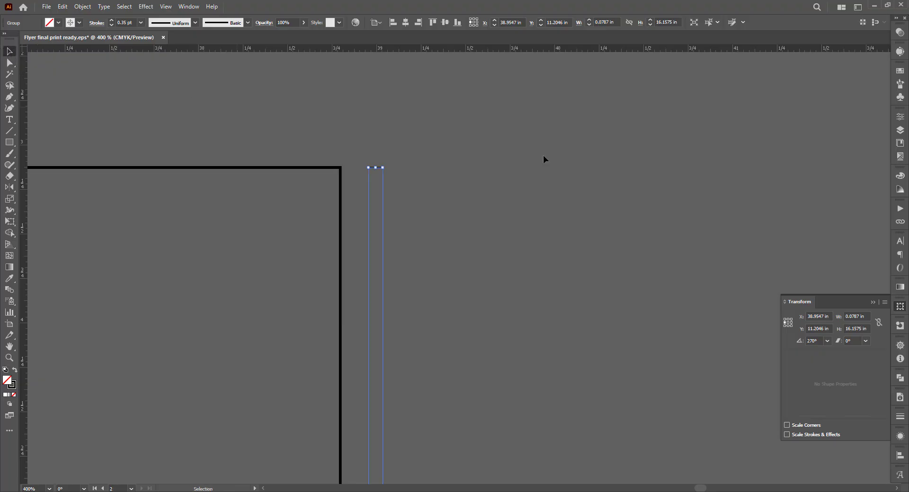
pyautogui.click(544, 155)
# Step: Set the keyboard increment to 2 mm in the general preferences and nudge the grouped marks left by one increment
pyautogui.click(412, 22)
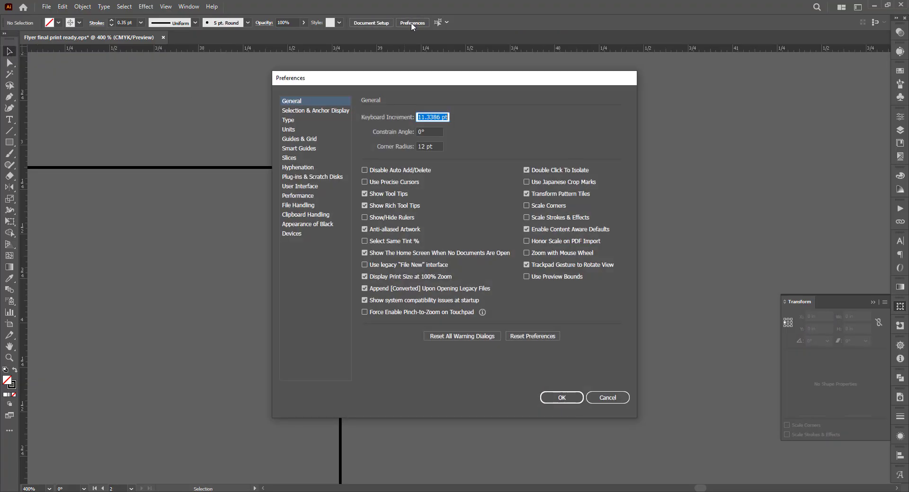
pyautogui.write('2mm')
pyautogui.press('Return')
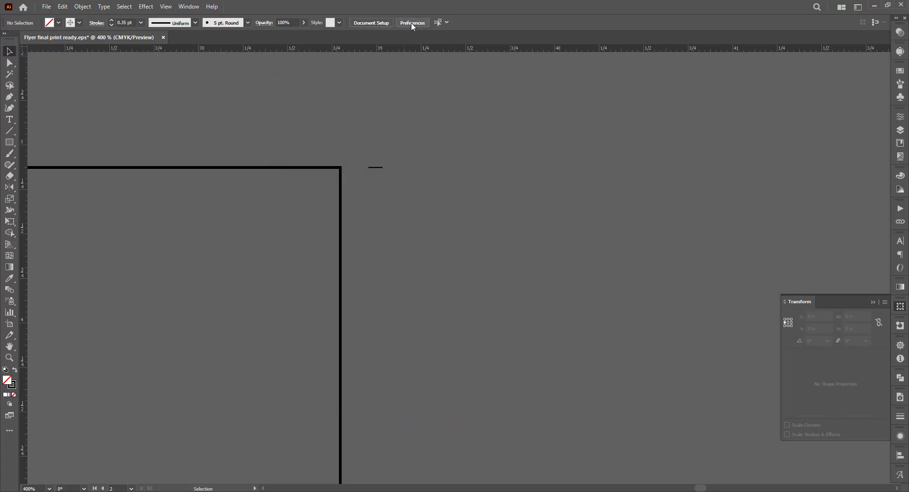
pyautogui.moveTo(374, 130); pyautogui.dragTo(401, 193)
pyautogui.press('Left')
pyautogui.click(458, 164)
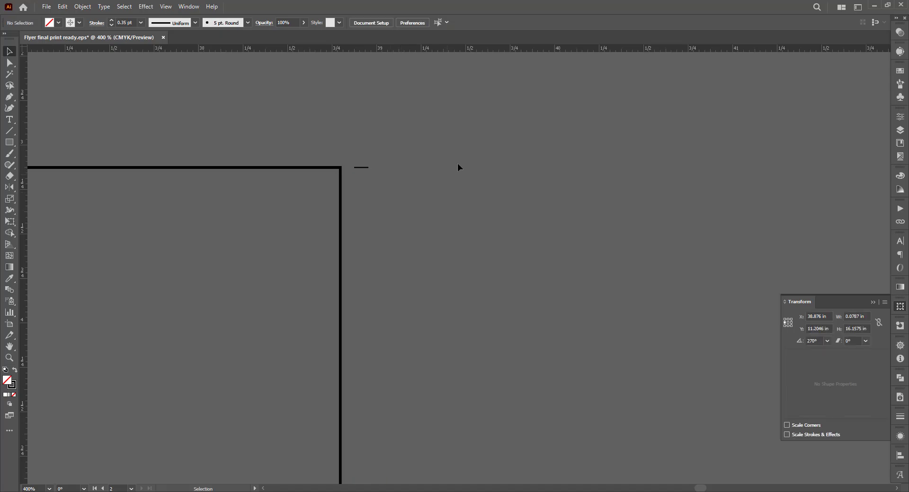
# Step: Copy the grouped horizontal marks to the area beyond the left edge of the grid, level with the originals
pyautogui.scroll(-6, 459, 156)
pyautogui.moveTo(498, 141); pyautogui.dragTo(719, 120)
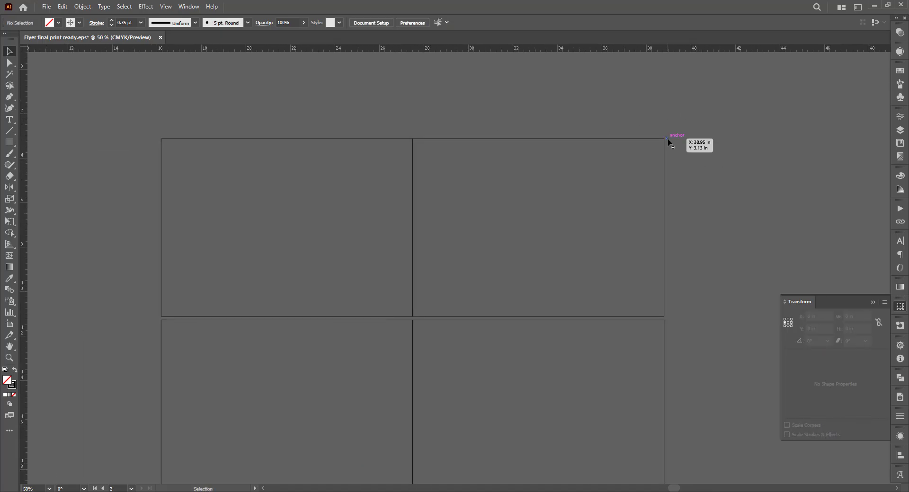
pyautogui.moveTo(668, 140); pyautogui.dragTo(112, 163)
pyautogui.scroll(5, 116, 130)
pyautogui.scroll(1, 115, 129)
pyautogui.click(112, 164)
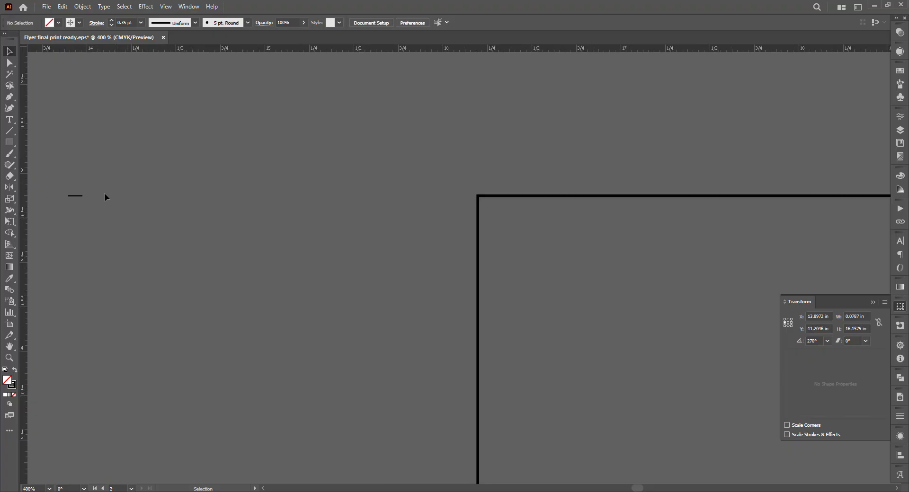
# Step: Snap the copied marks to the grid's left edge and nudge them left by one keyboard increment
pyautogui.moveTo(81, 196); pyautogui.dragTo(477, 211)
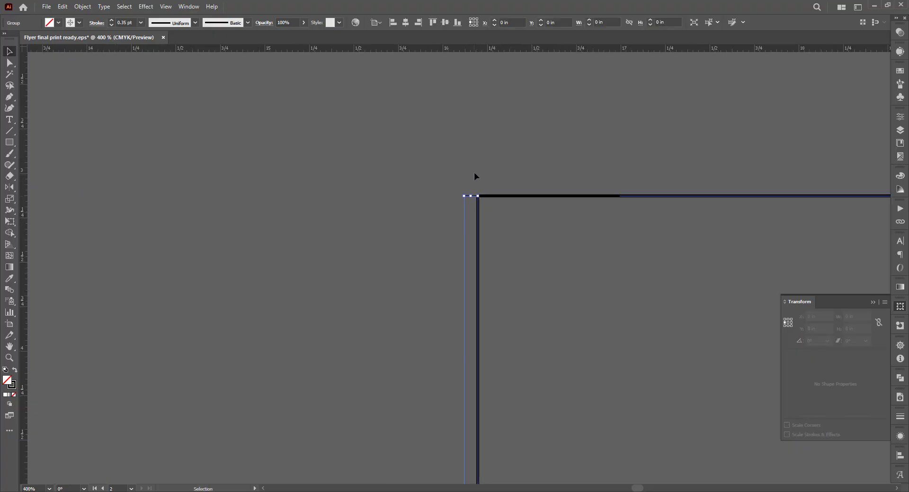
pyautogui.press('Left')
pyautogui.click(309, 228)
# Step: Duplicate the upper two rectangles of the grid and snap the copies directly above its upper edge
pyautogui.scroll(-5, 309, 228)
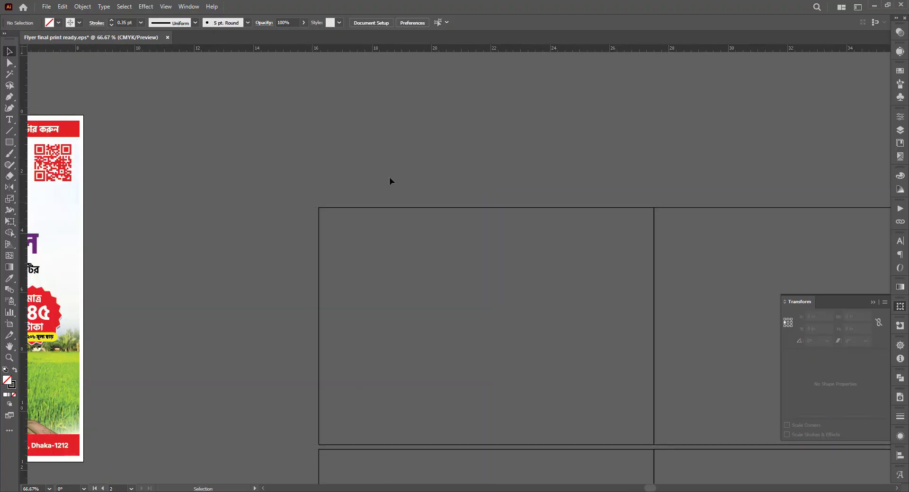
pyautogui.moveTo(635, 171); pyautogui.dragTo(295, 144)
pyautogui.scroll(-1, 386, 220)
pyautogui.moveTo(422, 147); pyautogui.dragTo(620, 119)
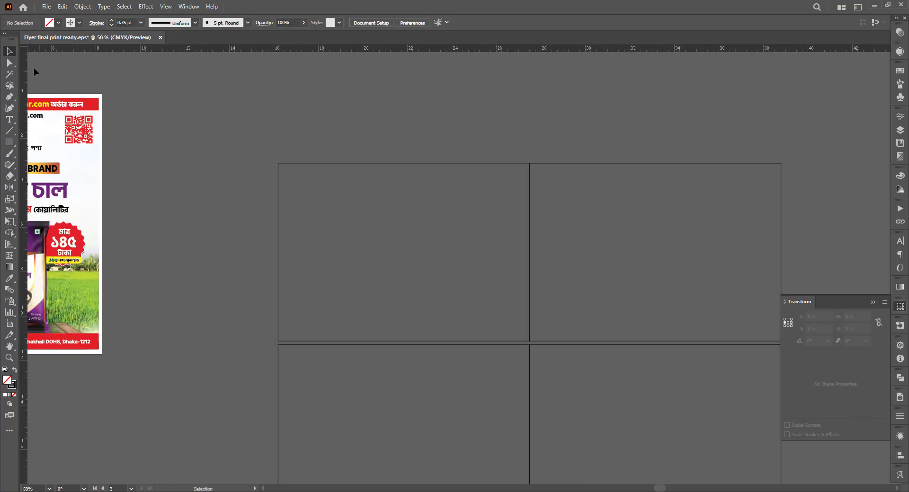
pyautogui.moveTo(10, 63); pyautogui.dragTo(38, 75)
pyautogui.moveTo(374, 96); pyautogui.dragTo(206, 79)
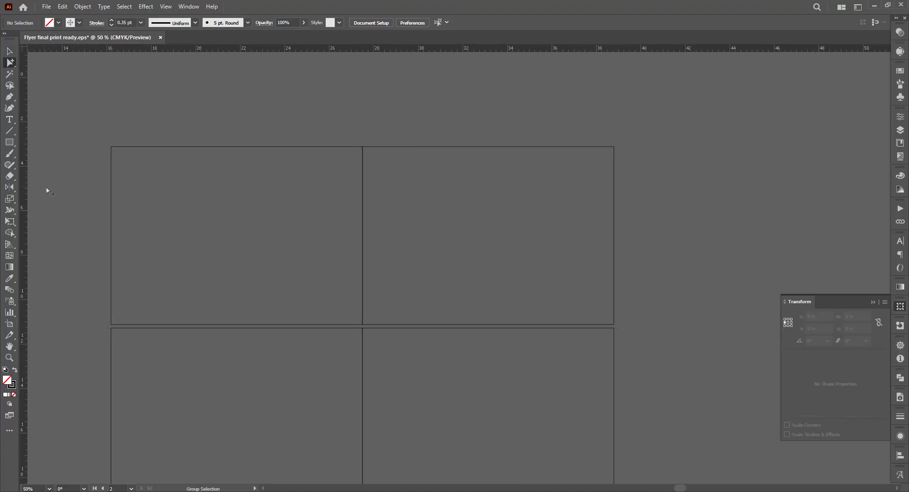
pyautogui.moveTo(711, 244); pyautogui.dragTo(713, 244)
pyautogui.moveTo(702, 228); pyautogui.dragTo(745, 280)
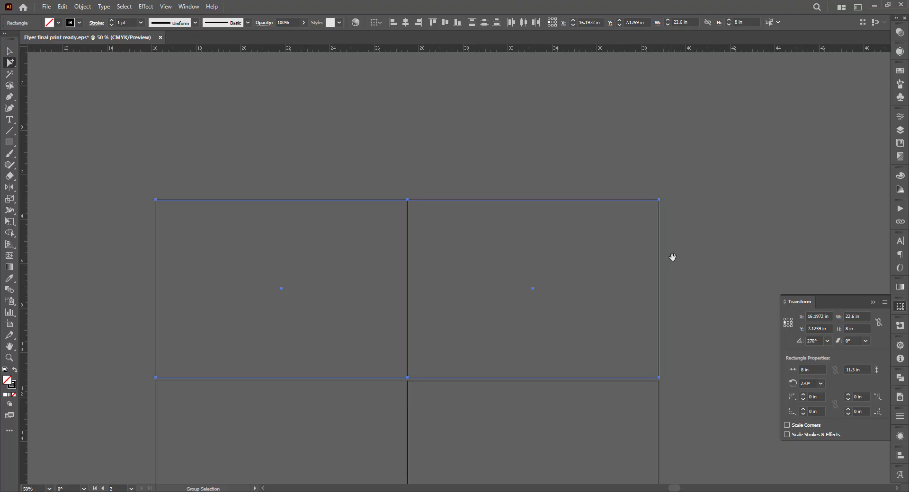
pyautogui.moveTo(672, 257); pyautogui.dragTo(665, 352)
pyautogui.moveTo(655, 391); pyautogui.dragTo(664, 196)
pyautogui.scroll(6, 665, 218)
pyautogui.moveTo(603, 207); pyautogui.dragTo(609, 351)
# Step: Reduce the copies above the grid to their vertical edges by cutting those edges, deleting the horizontal sides and pasting the edges back in front
pyautogui.scroll(-6, 656, 412)
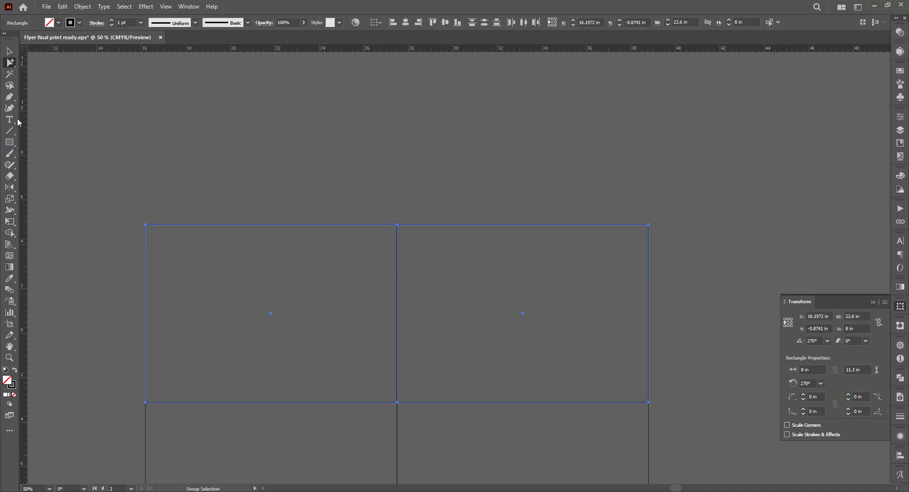
pyautogui.click(10, 64)
pyautogui.click(45, 61)
pyautogui.moveTo(109, 250); pyautogui.dragTo(700, 280)
pyautogui.press('Delete')
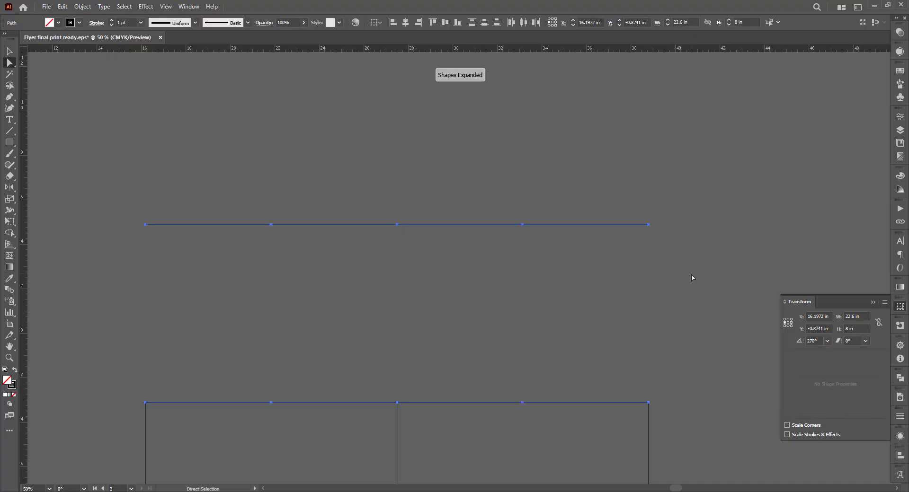
pyautogui.press('Delete')
pyautogui.hotkey('ctrl', 'z')
# Step: Nudge the vertical edges up by one keyboard increment and apply the existing horizontal mark's stroke style to them with the Eyedropper
pyautogui.scroll(-2, 664, 361)
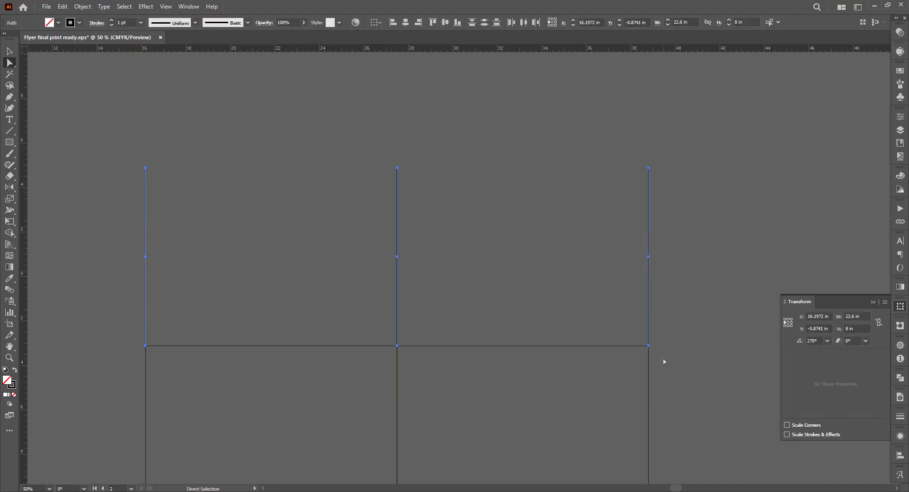
pyautogui.scroll(5, 653, 340)
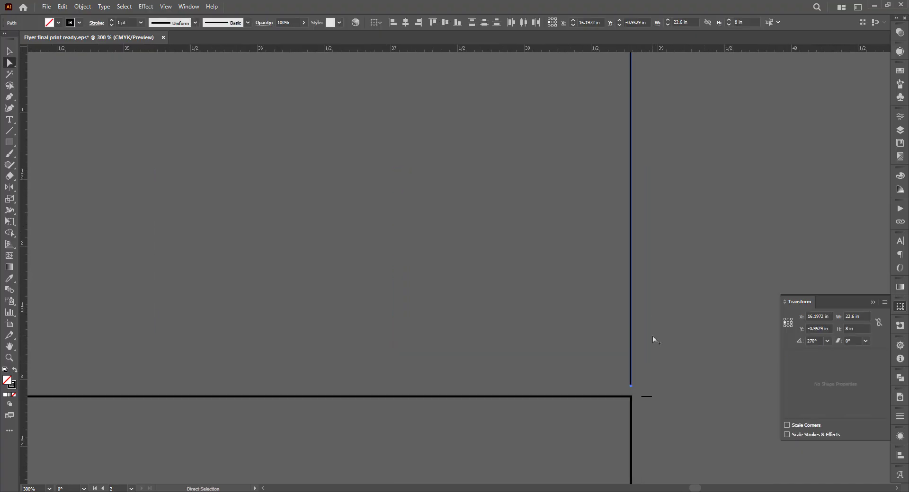
pyautogui.click(9, 279)
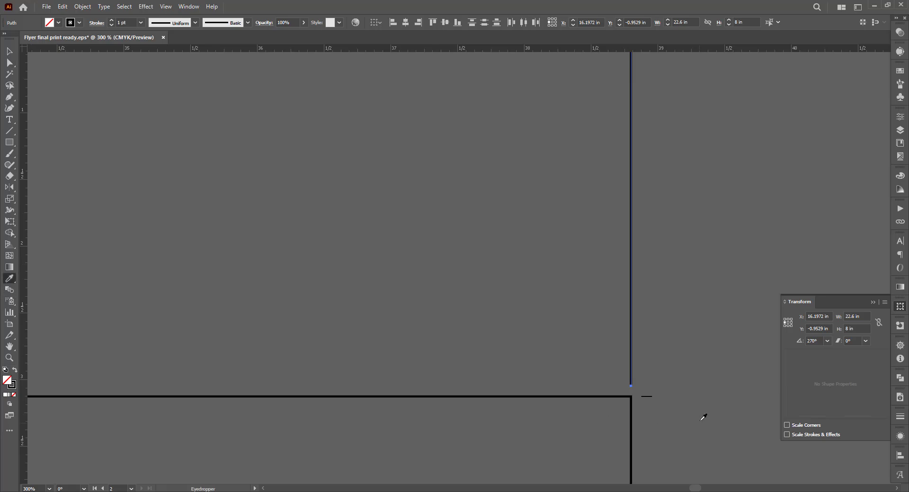
pyautogui.click(643, 396)
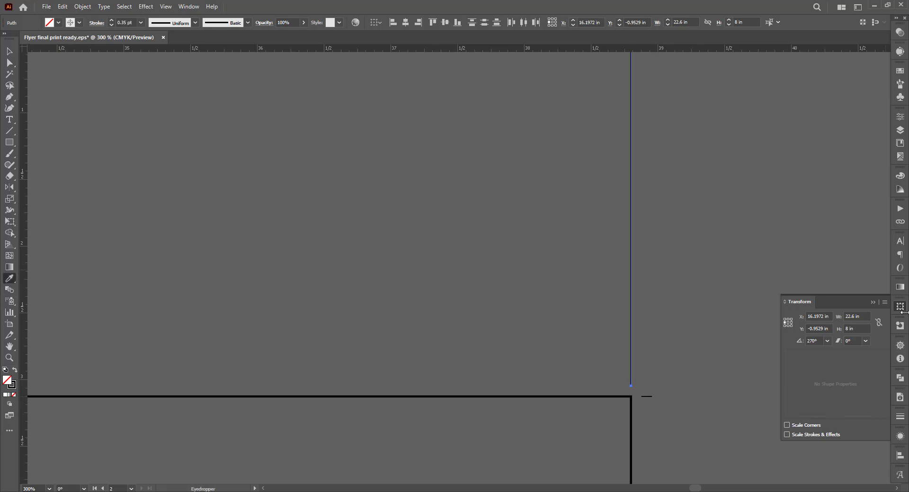
# Step: Set the height of the vertical marks to 2 mm from the bottom reference point
pyautogui.click(787, 326)
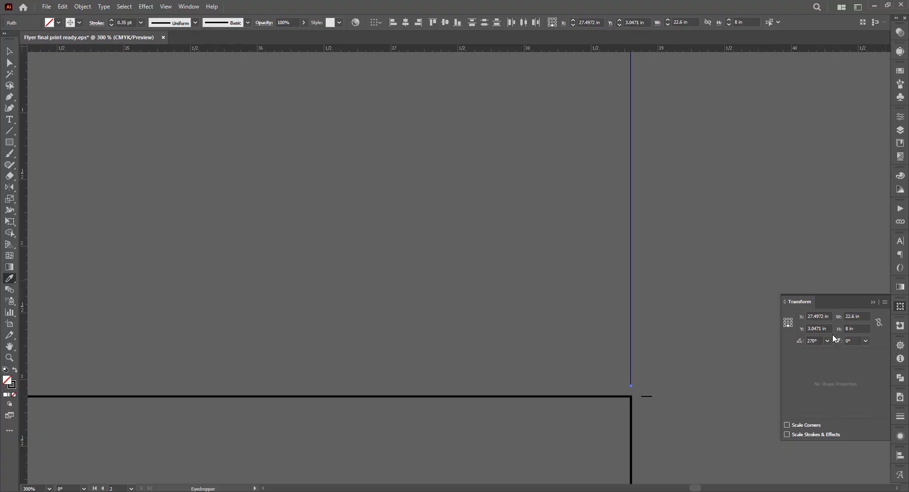
pyautogui.doubleClick(860, 328)
pyautogui.write('2mm')
pyautogui.press('Return')
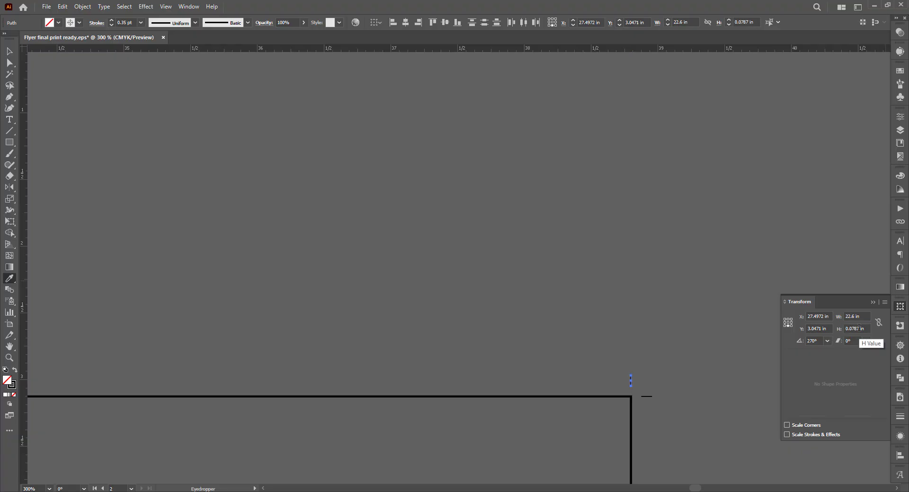
pyautogui.press('v')
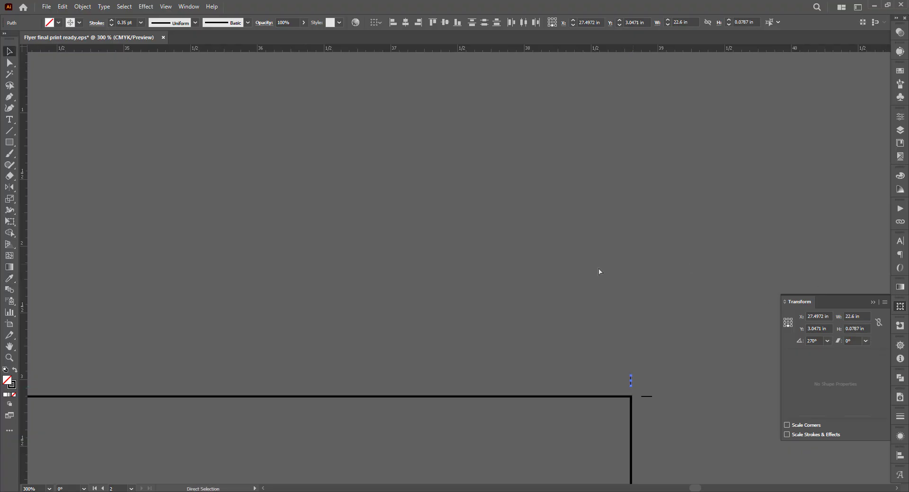
# Step: Group the vertical crop marks above the grid and bring the group to the front of the stacking order
pyautogui.hotkey('ctrl', 'g')
pyautogui.hotkey('ctrl', 'x')
pyautogui.hotkey('ctrl', 'f')
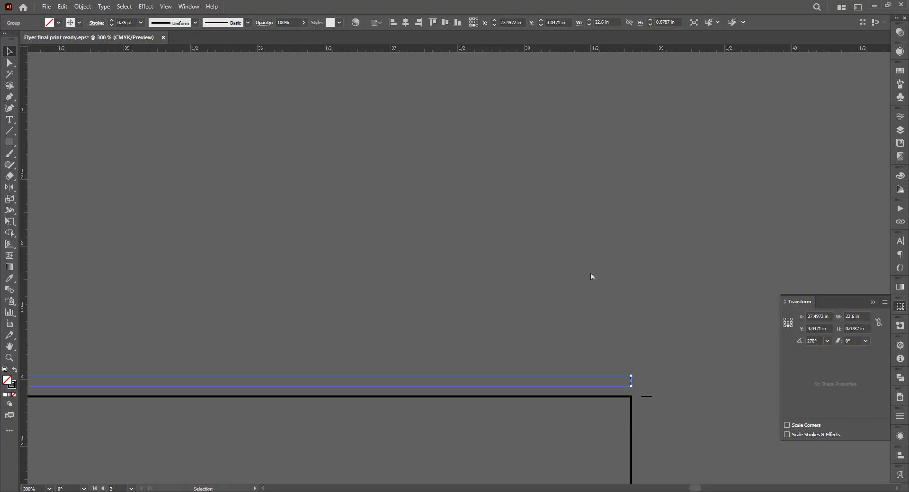
pyautogui.click(412, 195)
# Step: Duplicate the group of vertical marks straight down and place the copy just below the grid's lower edge, its bottom at about 19.44 in
pyautogui.scroll(-5, 411, 194)
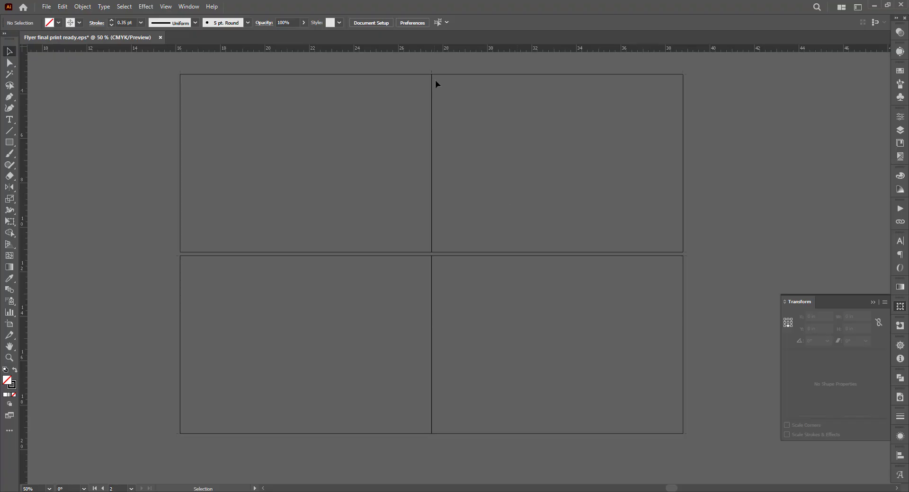
pyautogui.moveTo(432, 78); pyautogui.dragTo(436, 438)
pyautogui.scroll(8, 436, 439)
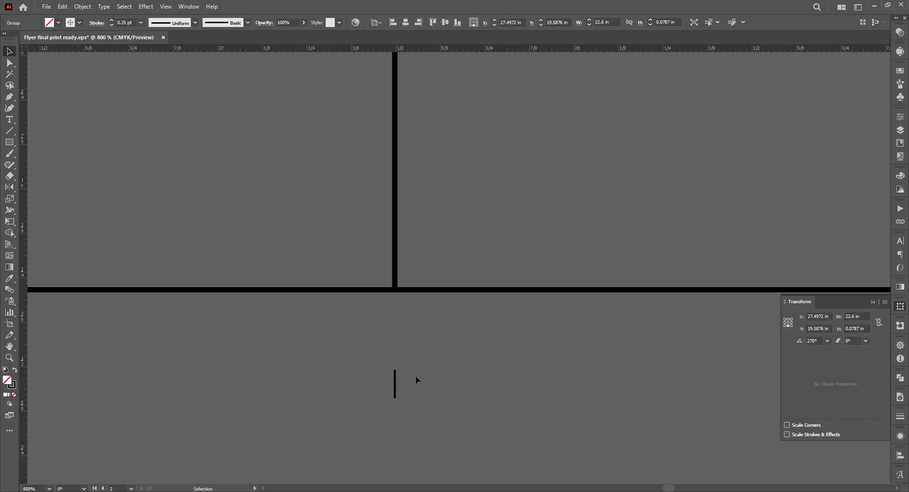
pyautogui.moveTo(395, 378); pyautogui.dragTo(400, 319)
pyautogui.click(424, 349)
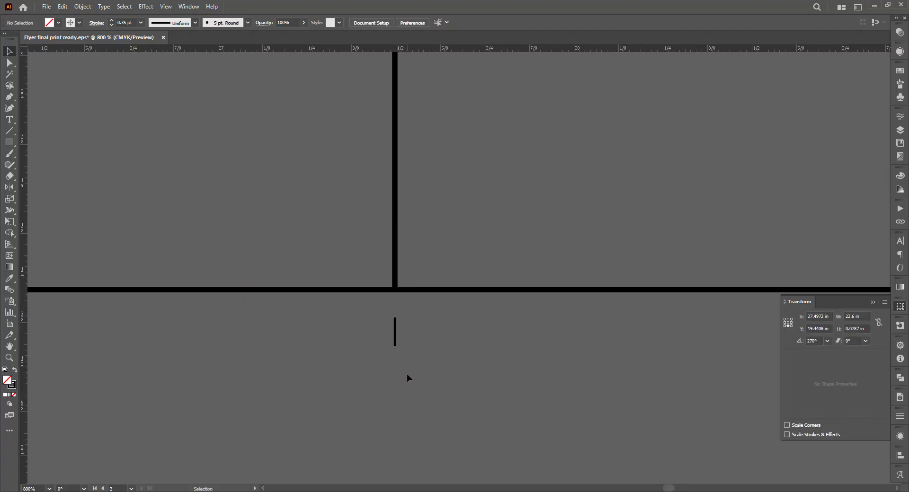
pyautogui.scroll(-12, 407, 377)
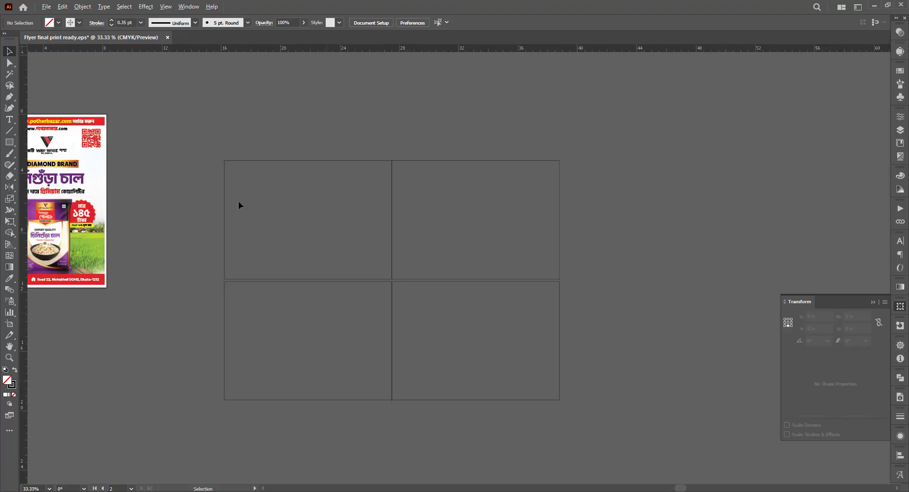
# Step: Group all four frames with their crop marks and save the document
pyautogui.moveTo(645, 434); pyautogui.dragTo(644, 434)
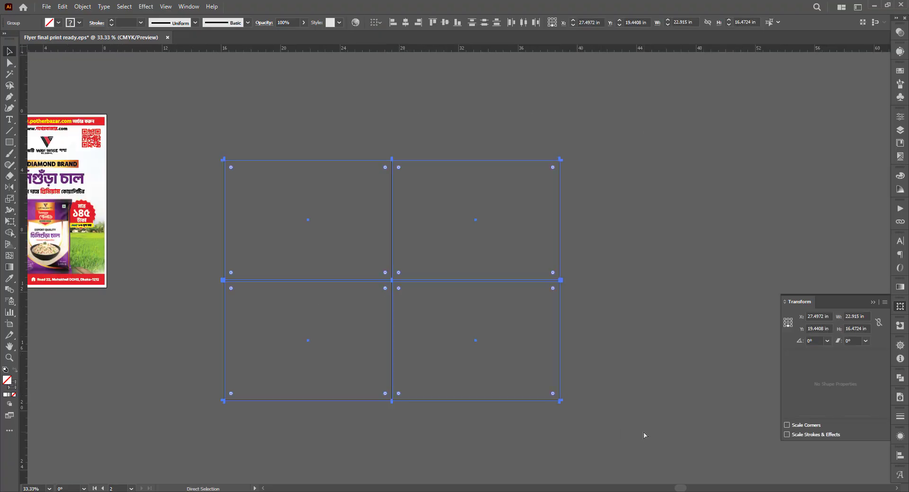
pyautogui.hotkey('ctrl', 'g')
pyautogui.click(641, 429)
pyautogui.hotkey('ctrl', 's')
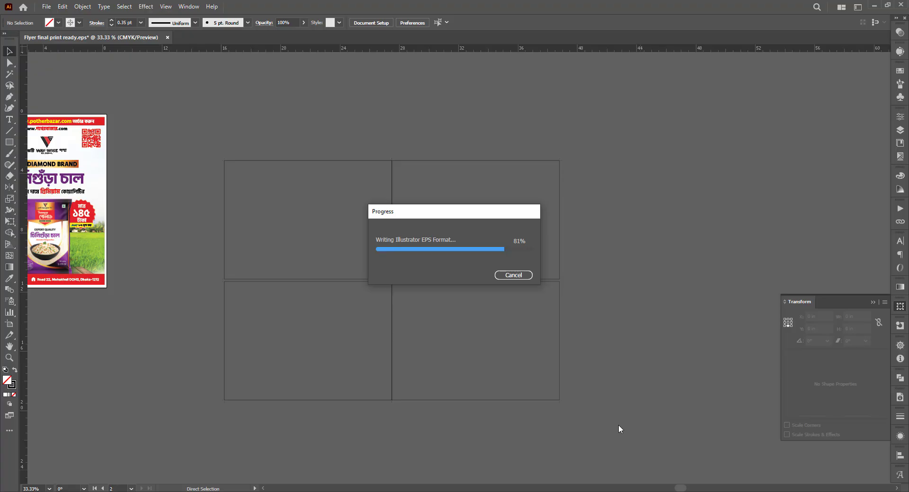
# Step: Open the GP Mark file from the Desktop folder
pyautogui.scroll(-3, 420, 392)
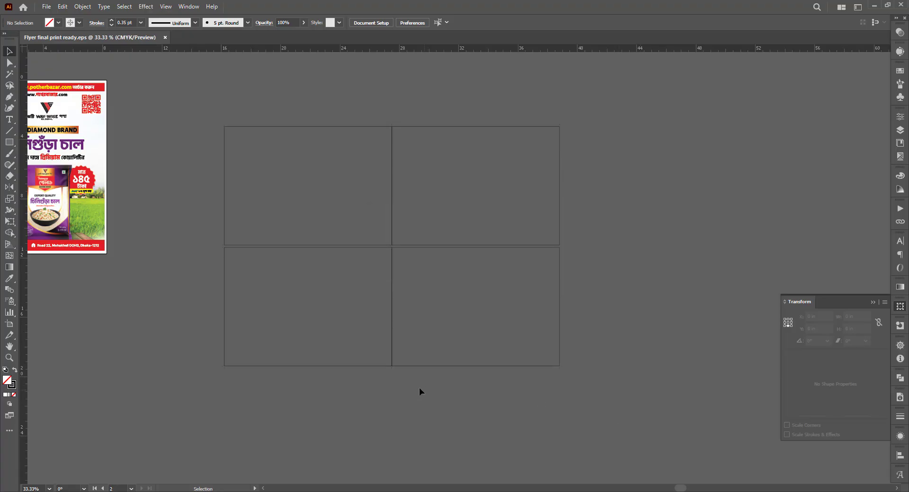
pyautogui.click(46, 6)
pyautogui.click(44, 35)
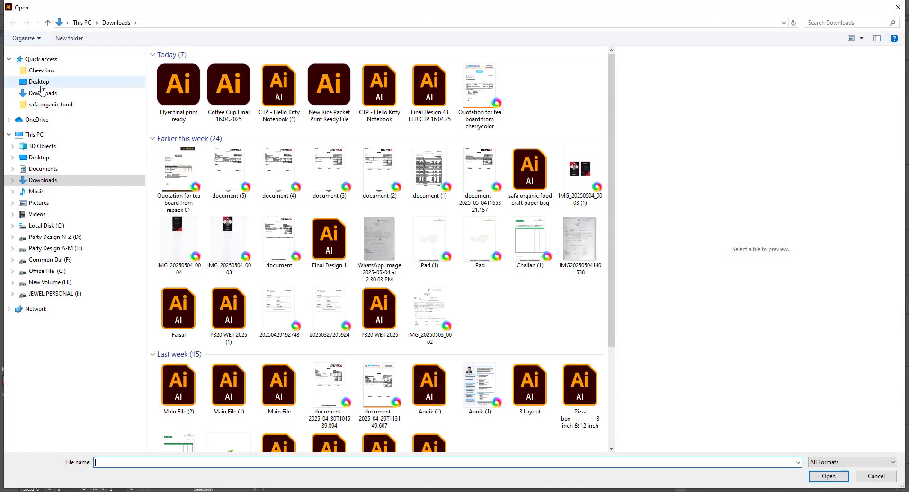
pyautogui.click(40, 83)
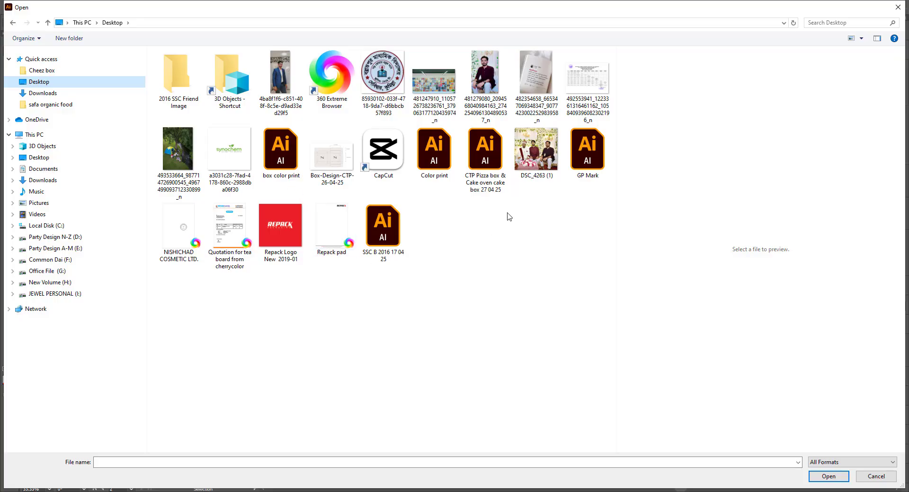
pyautogui.click(585, 164)
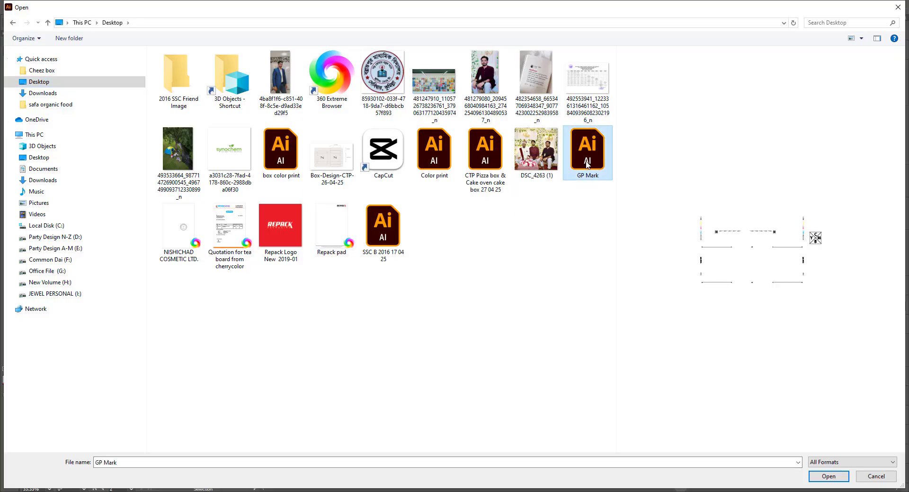
pyautogui.doubleClick(586, 163)
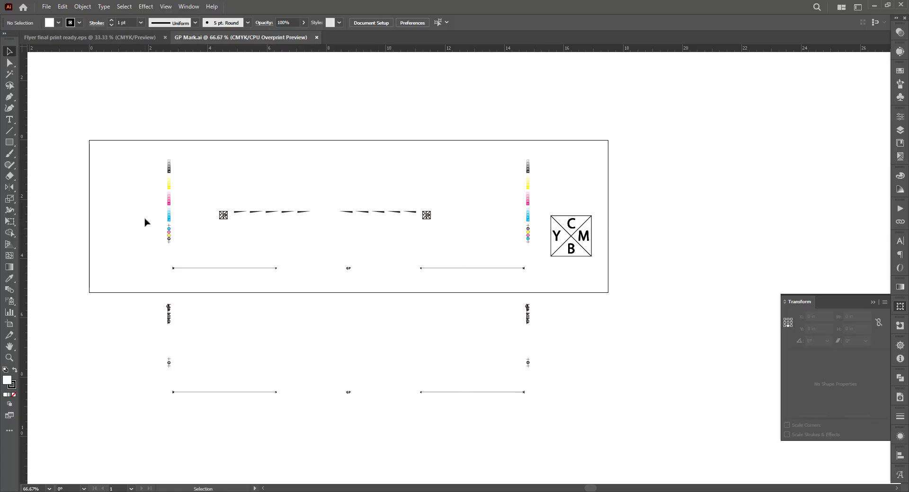
# Step: Copy the upper set of printing marks: both colour bars with registration marks, the two horizontal lines and the centre GP mark
pyautogui.moveTo(185, 275); pyautogui.dragTo(186, 275)
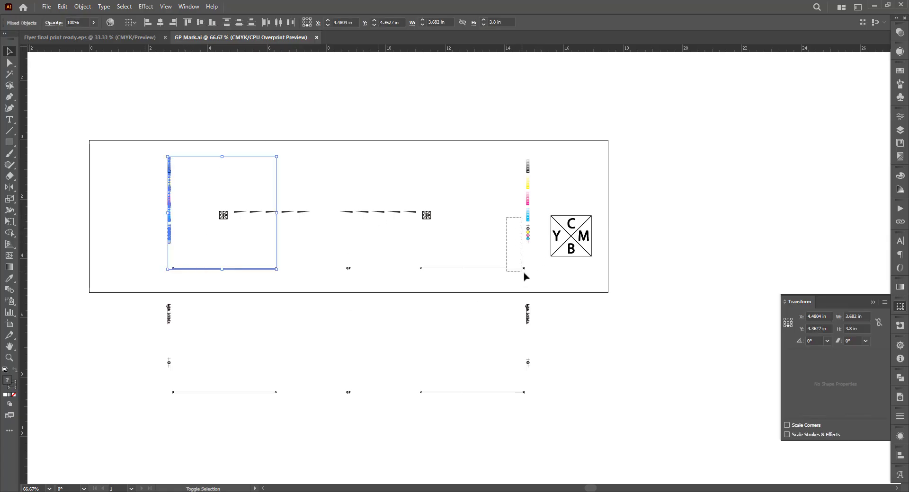
pyautogui.moveTo(529, 273); pyautogui.dragTo(529, 273)
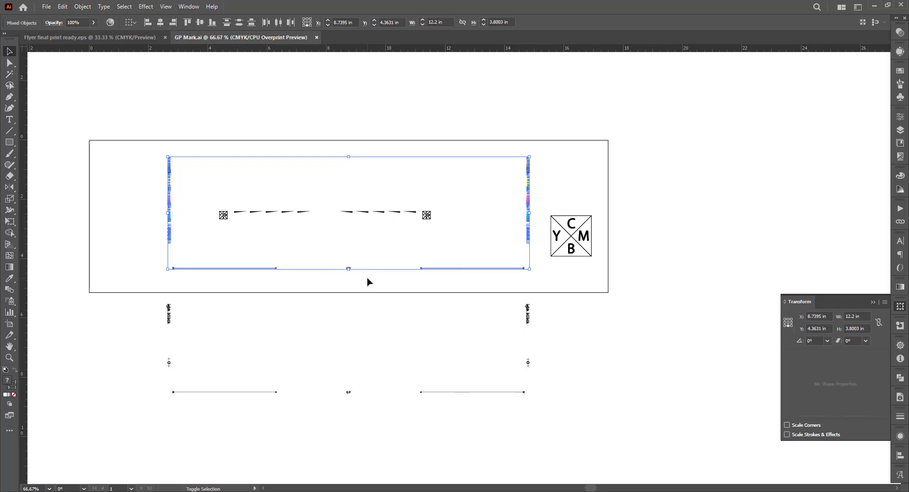
pyautogui.press('a')
pyautogui.press('v')
# Step: Paste the copied printing marks into the Flyer final print ready document near the grid's lower edge
pyautogui.click(90, 37)
pyautogui.moveTo(417, 351); pyautogui.dragTo(451, 286)
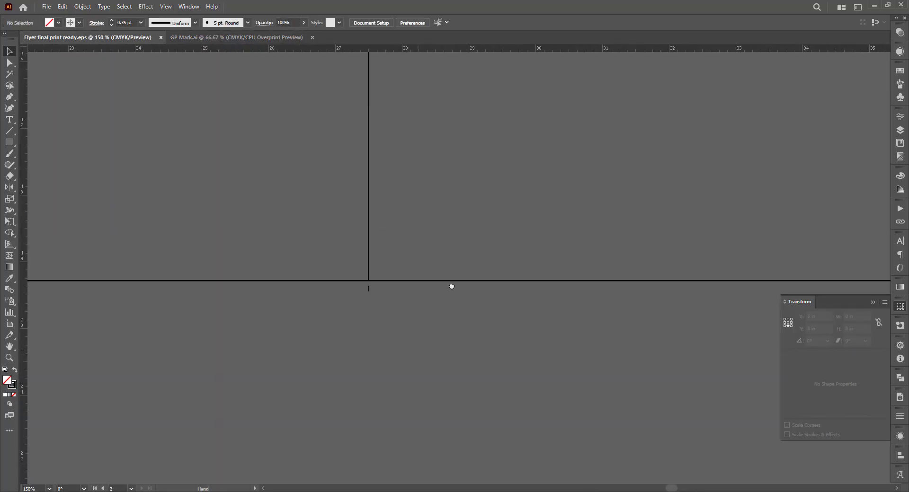
pyautogui.scroll(-3, 431, 317)
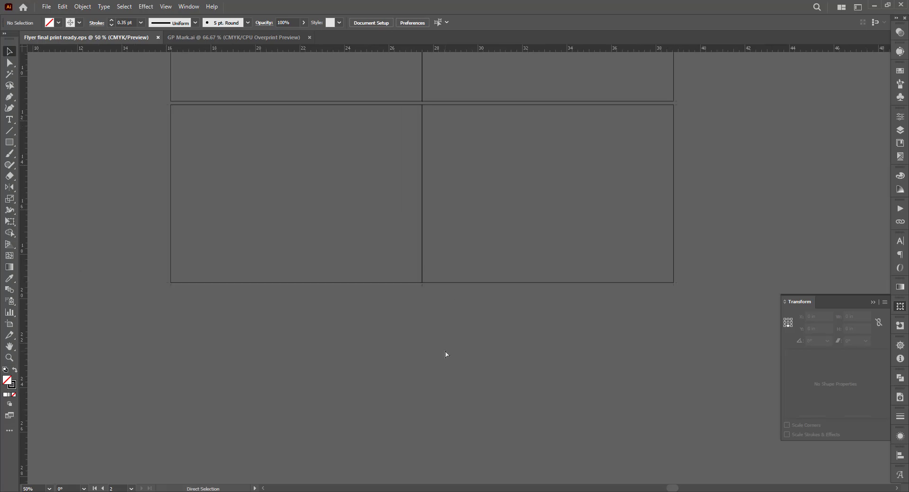
pyautogui.hotkey('ctrl', 'v')
pyautogui.moveTo(365, 135); pyautogui.dragTo(467, 180)
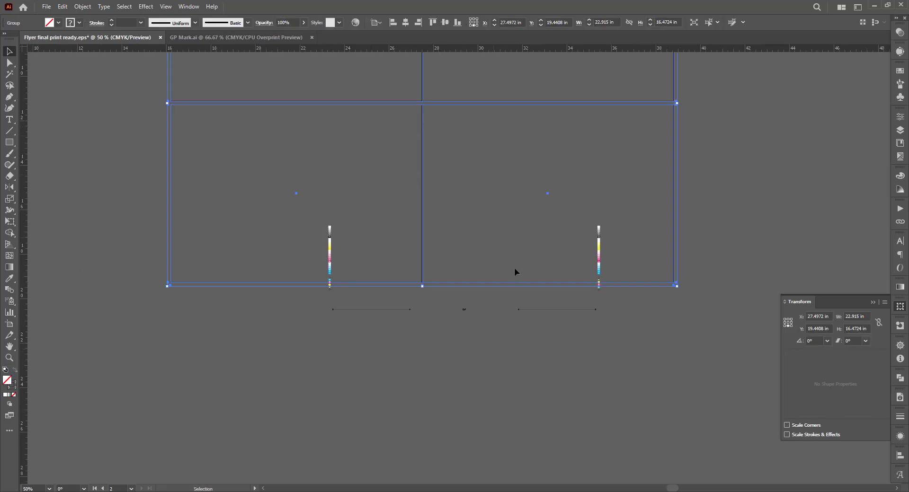
pyautogui.scroll(3, 515, 270)
pyautogui.click(654, 399)
pyautogui.scroll(2, 371, 317)
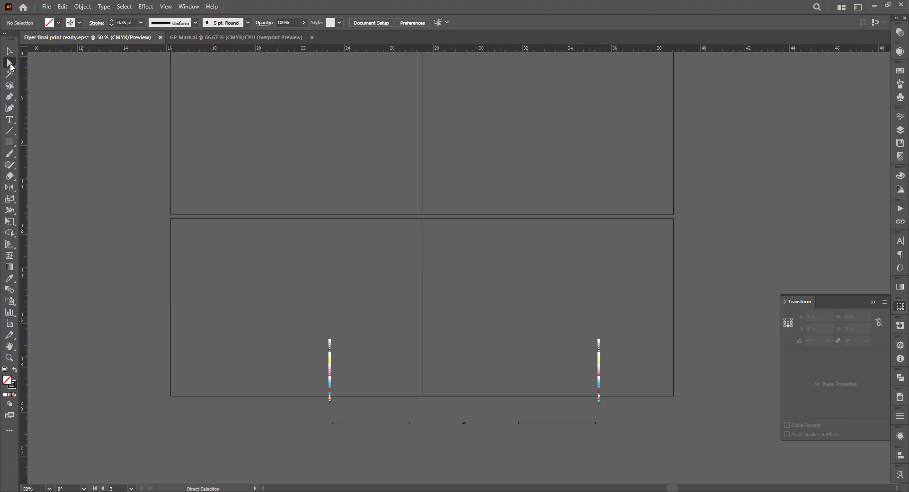
# Step: Select only the four frame rectangles inside the group and convert them to guides, leaving the crop marks as artwork
pyautogui.moveTo(11, 66); pyautogui.dragTo(42, 72)
pyautogui.click(471, 271)
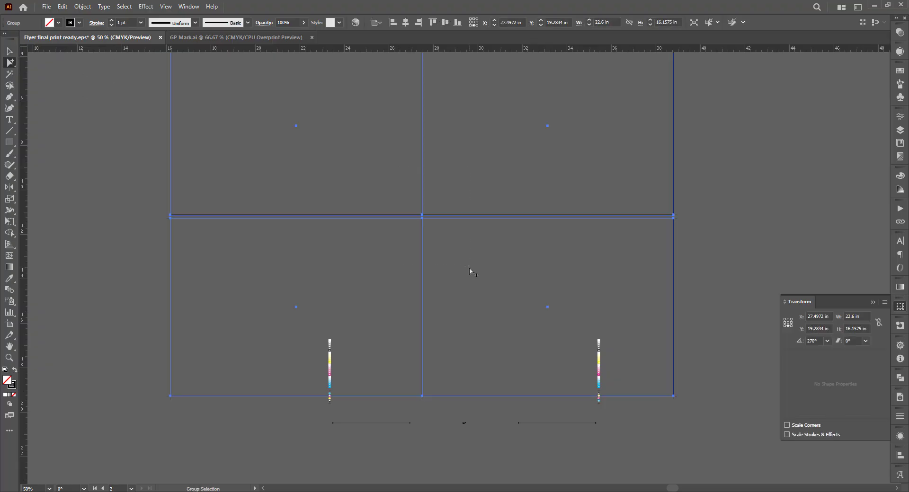
pyautogui.click(750, 185)
pyautogui.click(10, 52)
pyautogui.moveTo(121, 130); pyautogui.dragTo(346, 286)
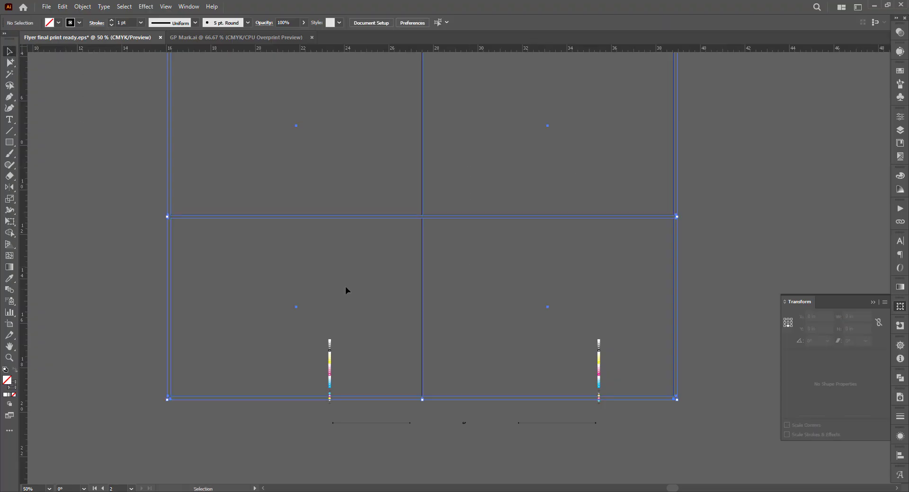
pyautogui.click(719, 193)
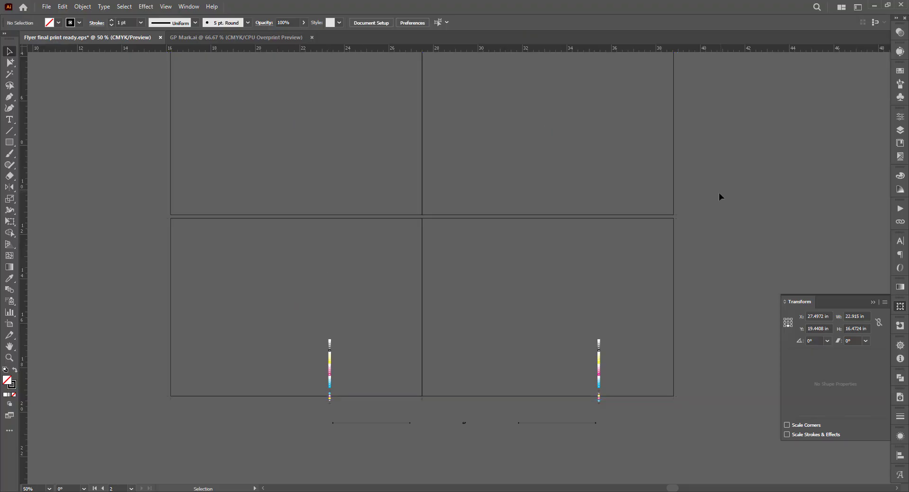
pyautogui.click(427, 226)
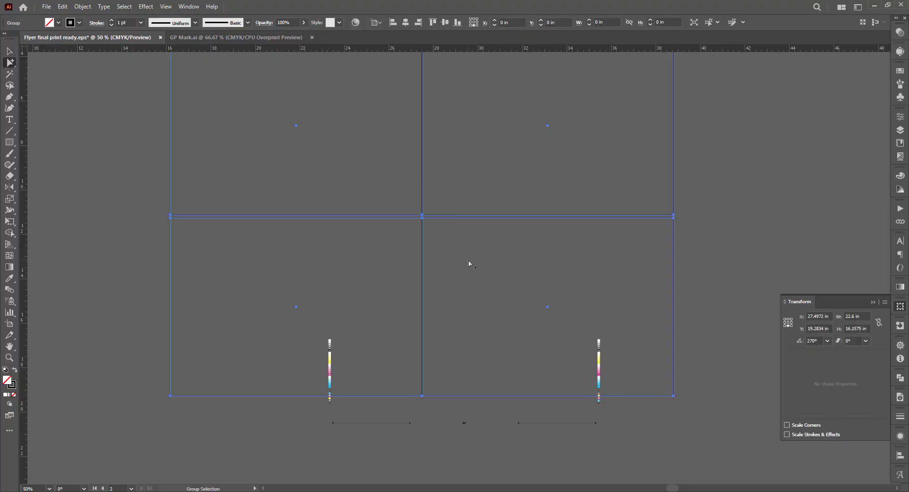
pyautogui.click(468, 244)
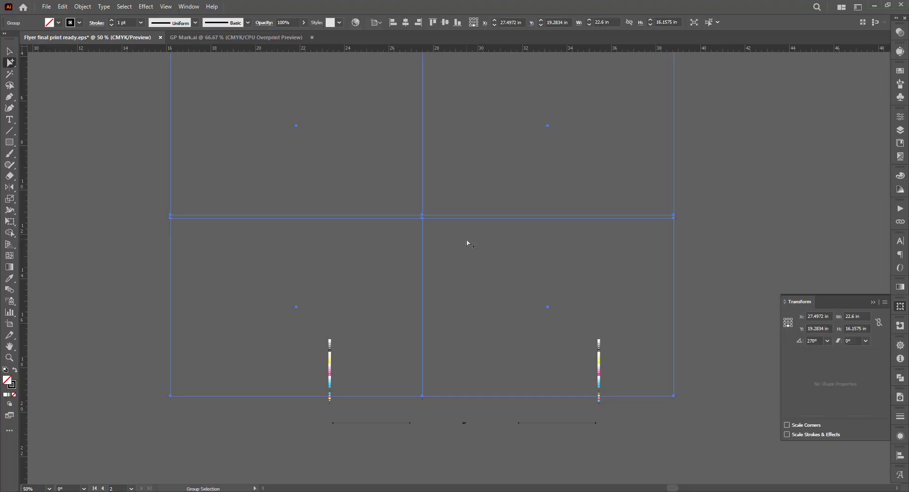
pyautogui.click(747, 242)
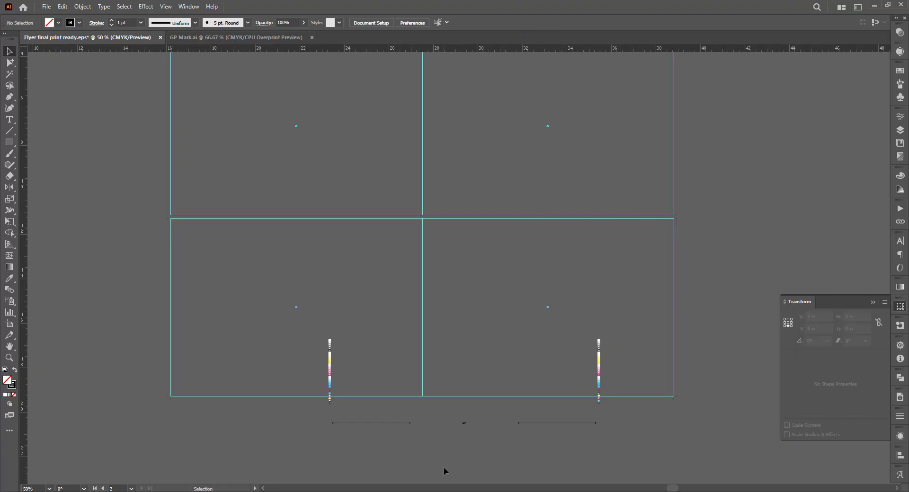
pyautogui.moveTo(344, 425); pyautogui.dragTo(429, 403)
pyautogui.click(432, 401)
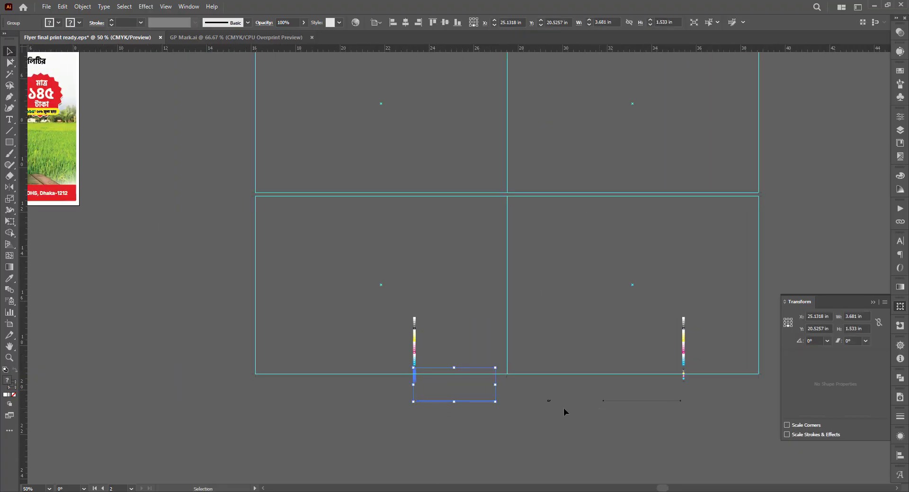
pyautogui.moveTo(404, 305); pyautogui.dragTo(431, 418)
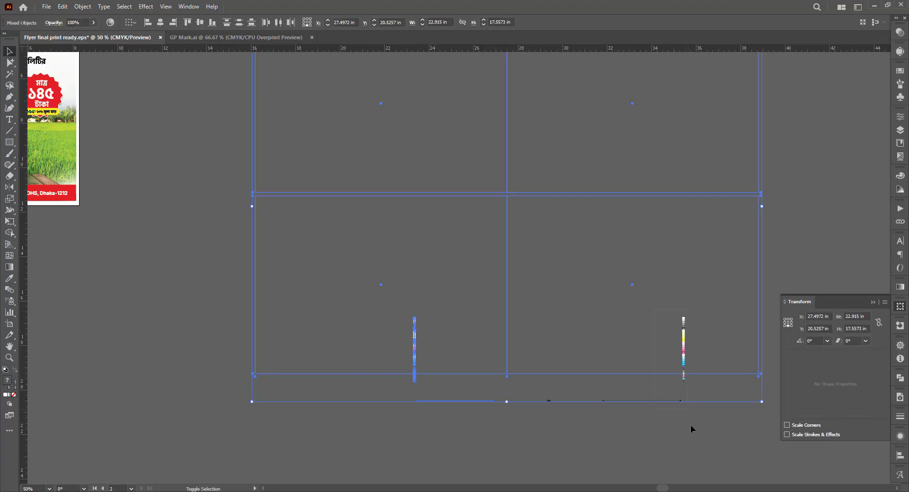
pyautogui.moveTo(691, 429); pyautogui.dragTo(691, 429)
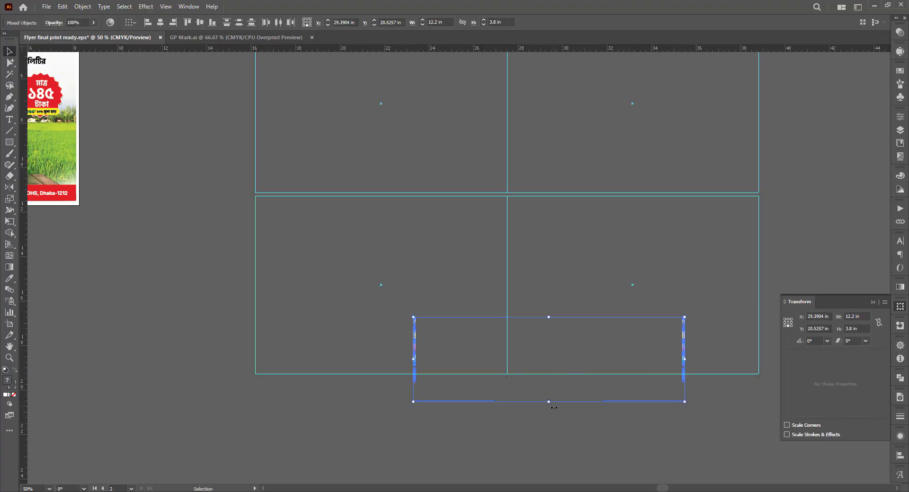
pyautogui.scroll(5, 553, 409)
pyautogui.scroll(-2, 553, 409)
pyautogui.scroll(-3, 645, 409)
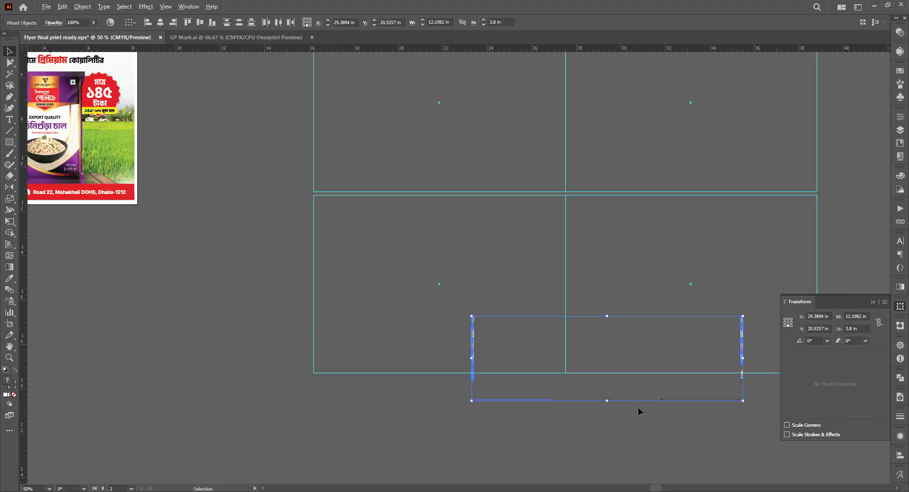
pyautogui.keyDown('shift'); pyautogui.click(742, 352); pyautogui.keyUp('shift')
pyautogui.click(739, 412)
# Step: Group the left colour bar, registration marks and horizontal line, and group the matching set on the right
pyautogui.moveTo(442, 284); pyautogui.dragTo(518, 427)
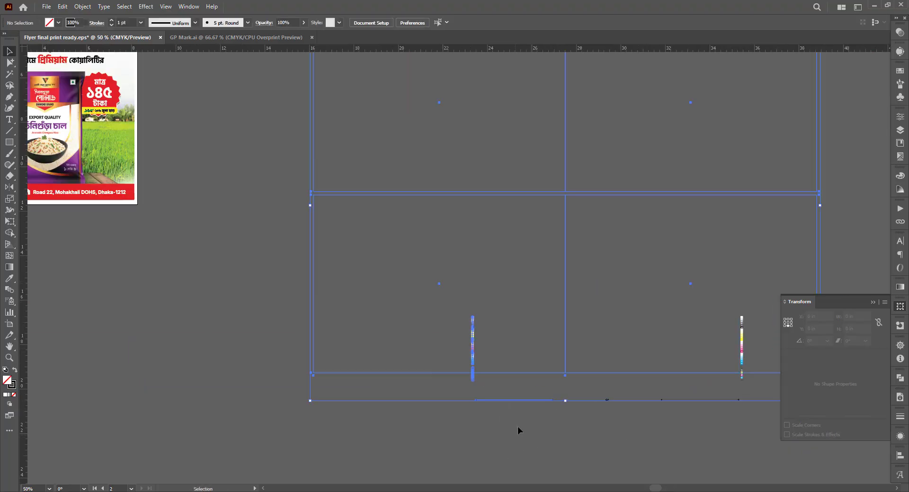
pyautogui.hotkey('ctrl', 'alt', ';')
pyautogui.press('v')
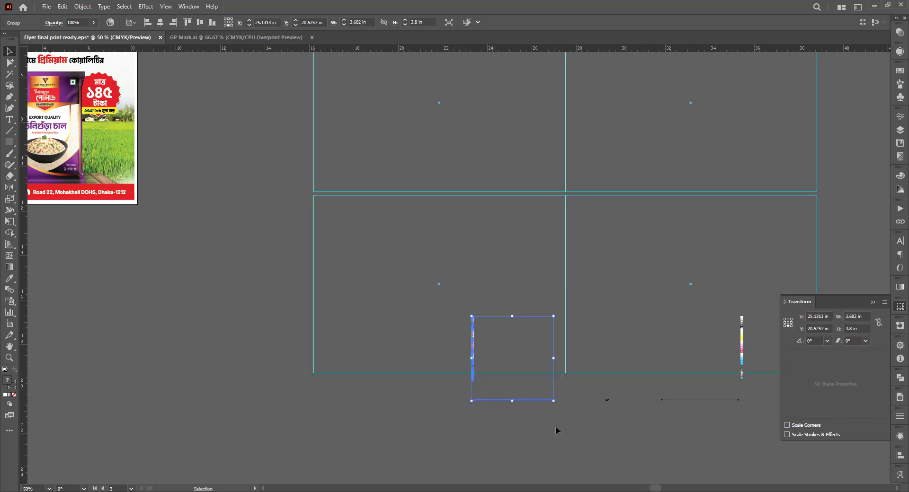
pyautogui.click(542, 414)
pyautogui.hscroll(5, 392, 290)
pyautogui.moveTo(430, 447); pyautogui.dragTo(430, 448)
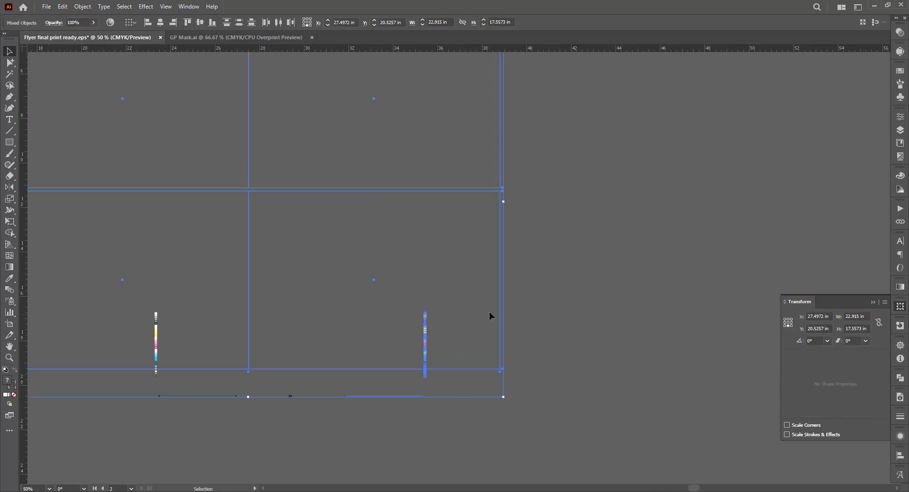
pyautogui.hotkey('ctrl', 'alt', ';')
pyautogui.click(458, 404)
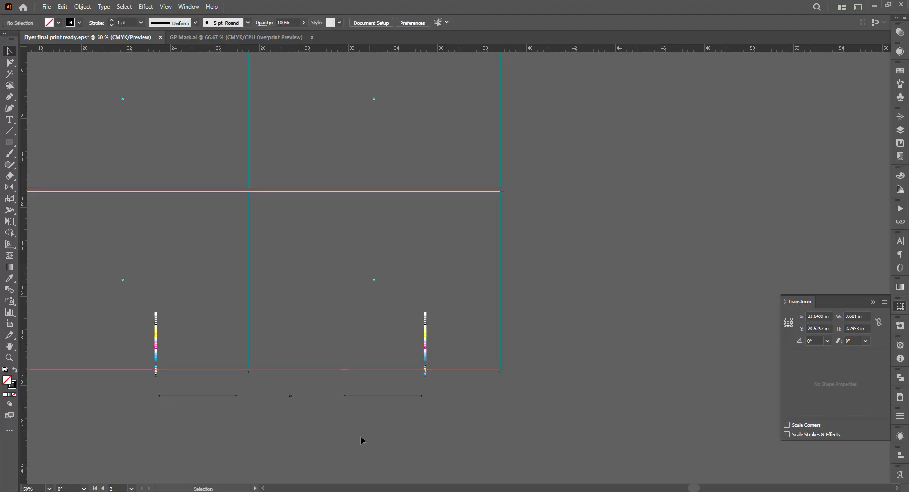
# Step: Move the pasted printing marks just below the grid's lower edge, aligning the central GP mark's vertical line with the centre crop mark
pyautogui.scroll(1, 279, 402)
pyautogui.click(242, 401)
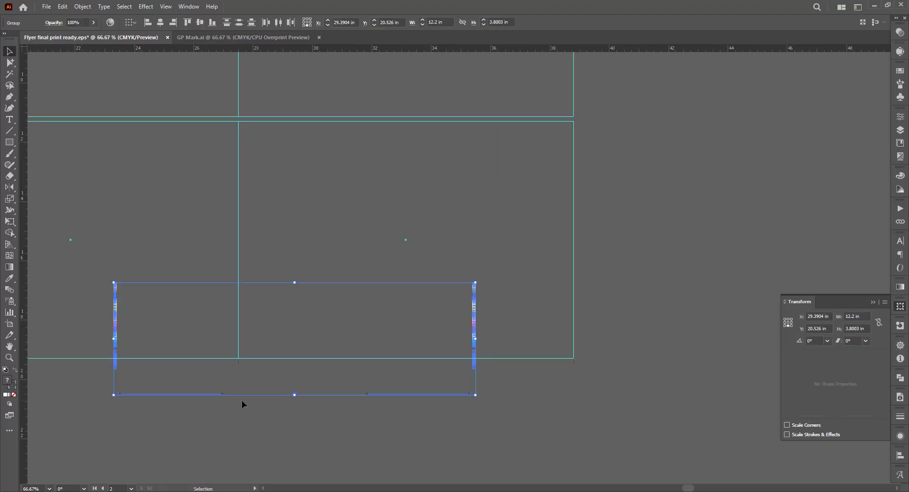
pyautogui.scroll(2, 242, 401)
pyautogui.moveTo(357, 413); pyautogui.dragTo(224, 340)
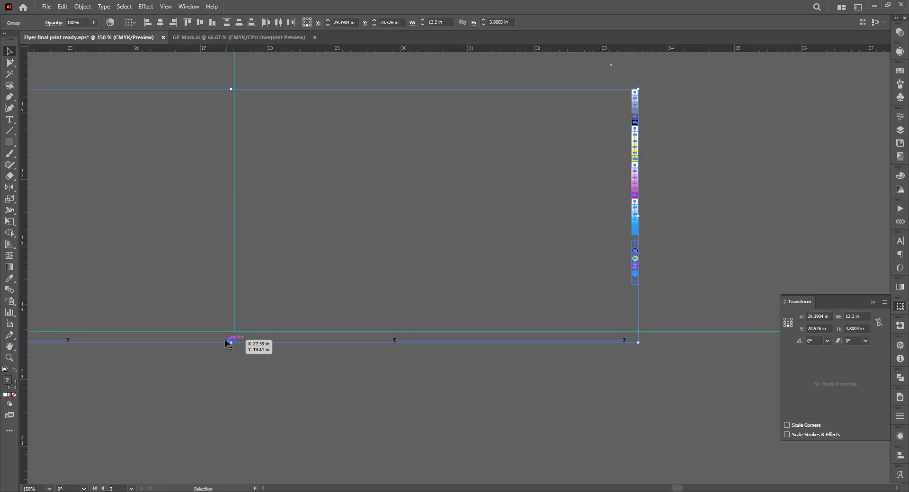
pyautogui.scroll(9, 224, 340)
pyautogui.scroll(3, 346, 318)
pyautogui.moveTo(451, 220); pyautogui.dragTo(289, 321)
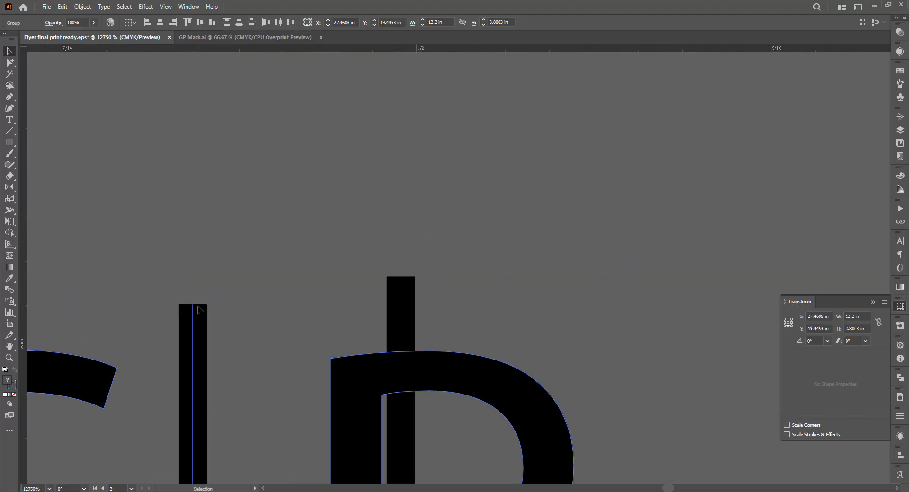
pyautogui.moveTo(192, 306); pyautogui.dragTo(402, 282)
pyautogui.scroll(-13, 327, 283)
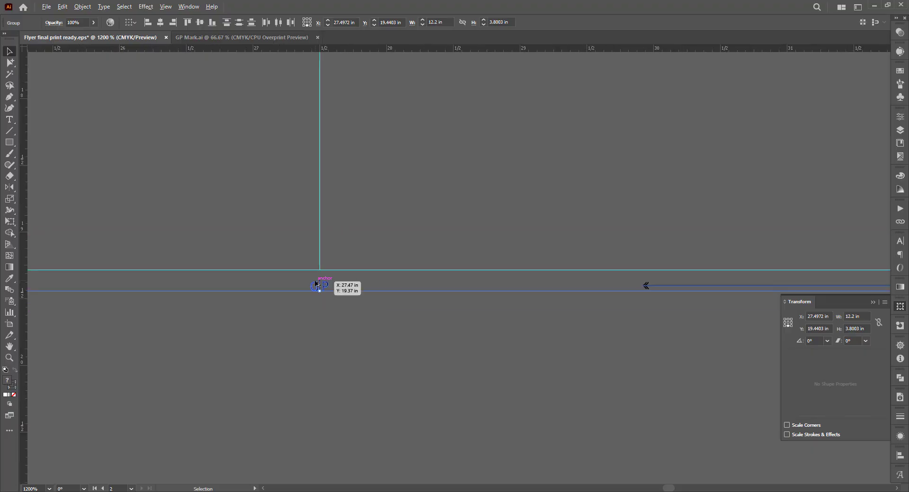
# Step: Move the right-hand mark group to the grid's lower-right corner and snap its line's end to the vertical crop mark in outline view
pyautogui.click(373, 323)
pyautogui.scroll(6, 364, 354)
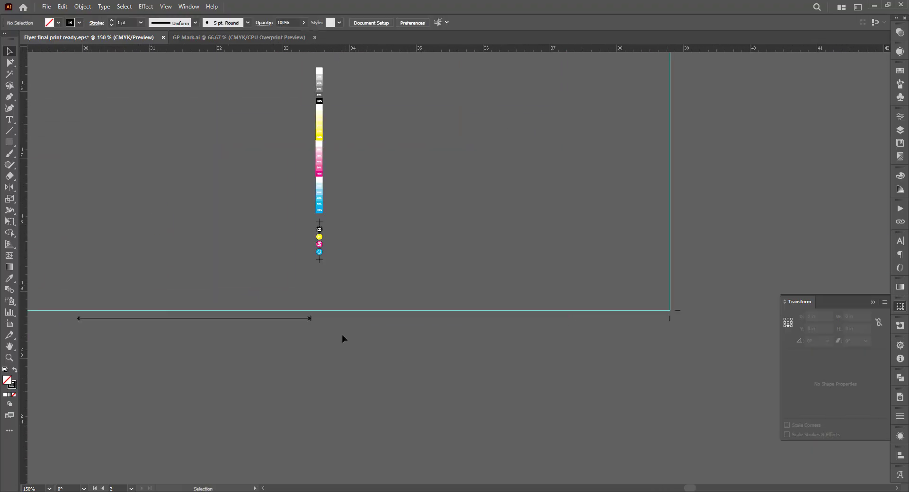
pyautogui.moveTo(311, 322); pyautogui.dragTo(668, 320)
pyautogui.scroll(7, 674, 322)
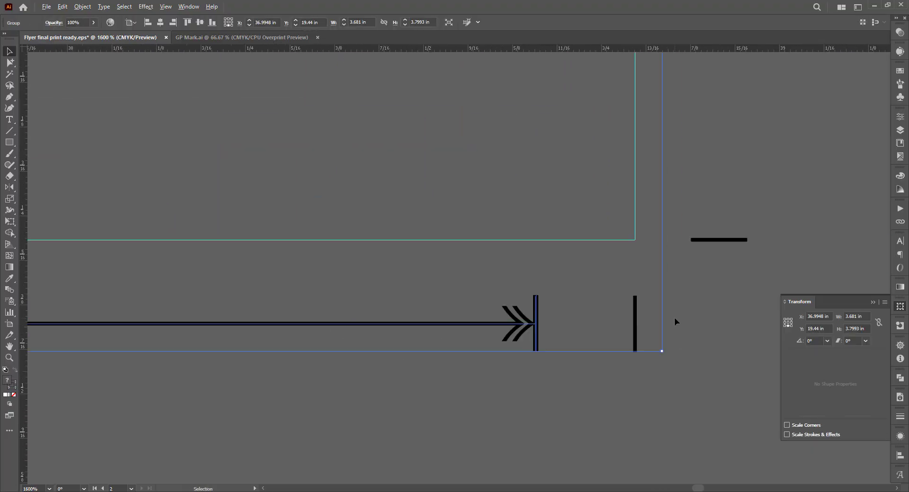
pyautogui.click(696, 334)
pyautogui.hotkey('ctrl', 'y')
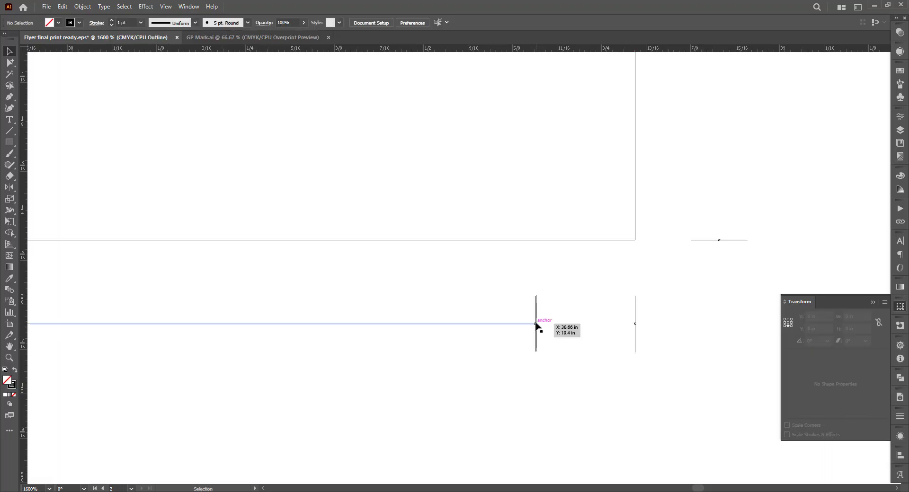
pyautogui.moveTo(538, 324); pyautogui.dragTo(635, 331)
# Step: Remove the surplus vertical line at the right arrow's end, fine-align the arrow with the crop mark, and restore the preview display
pyautogui.click(15, 63)
pyautogui.scroll(5, 671, 332)
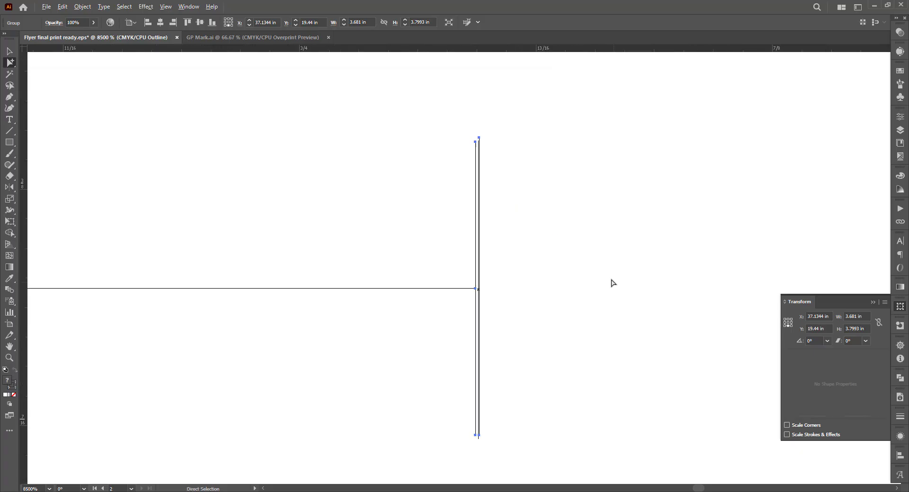
pyautogui.click(531, 214)
pyautogui.click(480, 139)
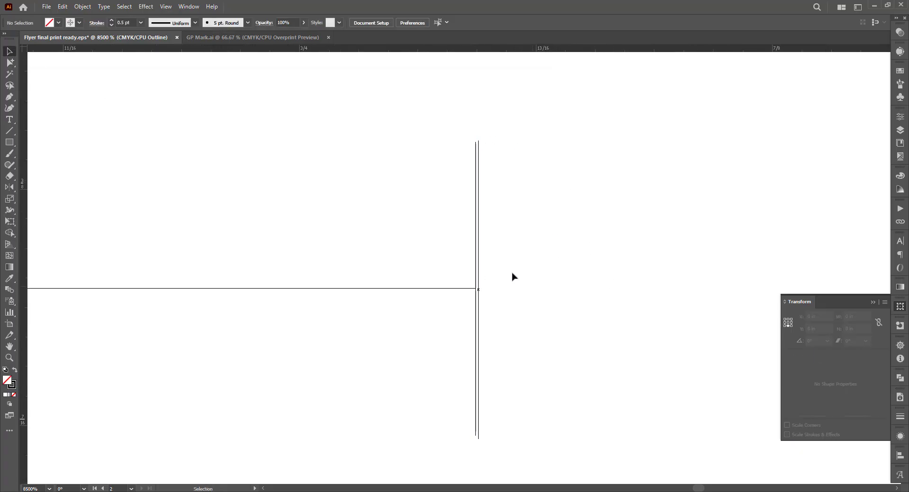
pyautogui.moveTo(478, 287); pyautogui.dragTo(479, 287)
pyautogui.click(536, 296)
pyautogui.hotkey('ctrl', 'y')
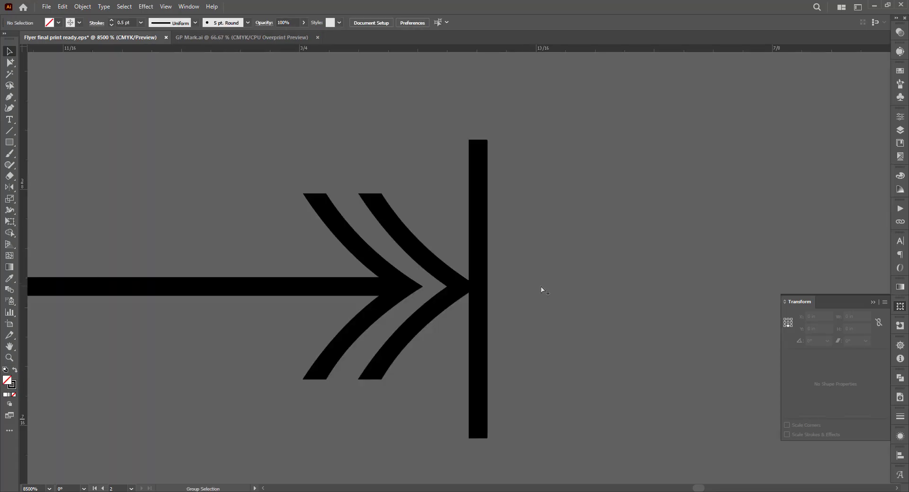
# Step: Move the left-hand mark group to near the vertical crop mark at the grid's lower-left corner and show the artwork as outlines
pyautogui.scroll(-15, 570, 280)
pyautogui.moveTo(540, 321); pyautogui.dragTo(881, 317)
pyautogui.scroll(2, 416, 285)
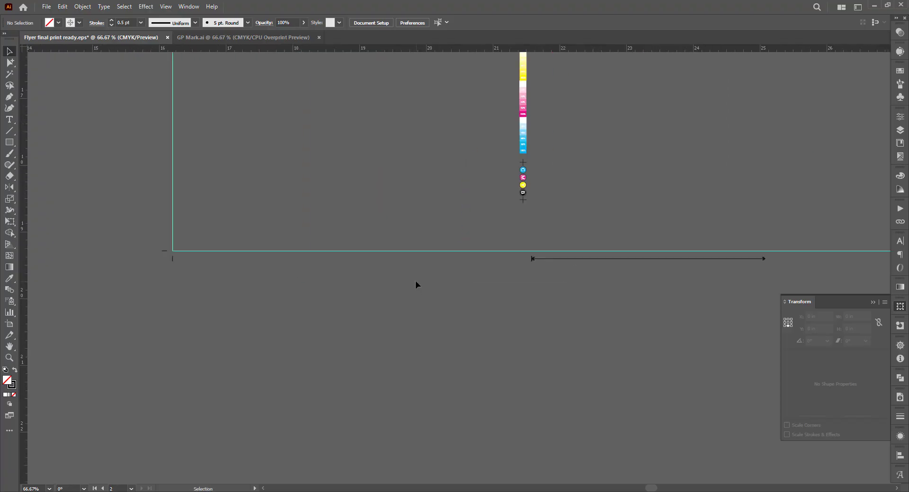
pyautogui.scroll(3, 416, 280)
pyautogui.moveTo(438, 283); pyautogui.dragTo(611, 319)
pyautogui.scroll(-2, 567, 253)
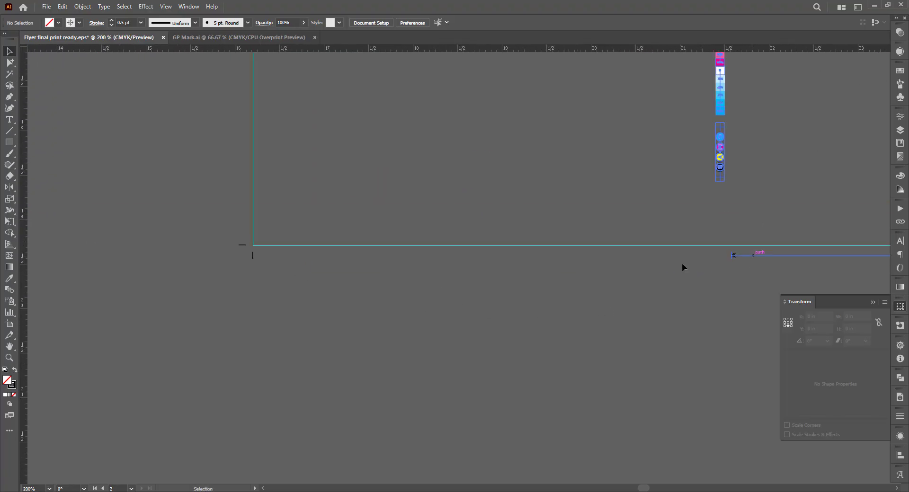
pyautogui.moveTo(681, 263); pyautogui.dragTo(324, 331)
pyautogui.scroll(6, 255, 262)
pyautogui.click(339, 323)
pyautogui.hotkey('ctrl', 'y')
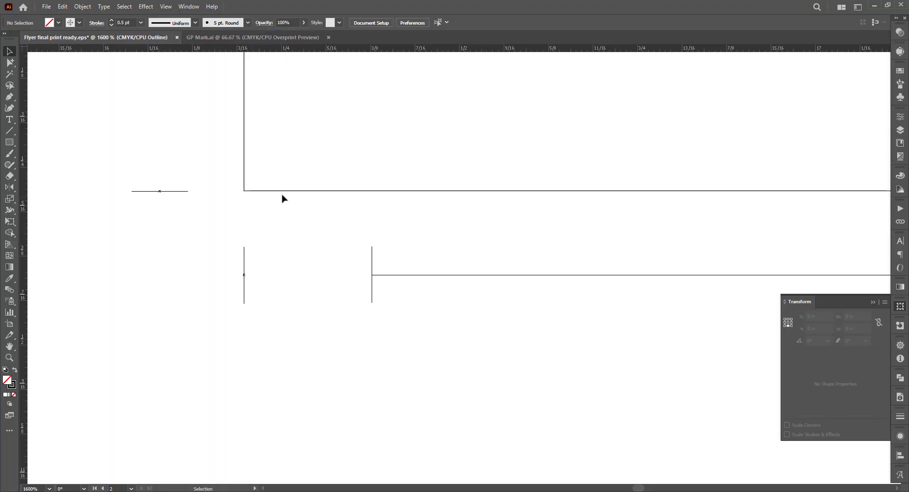
# Step: Delete the duplicate vertical line at the left arrow's end, snap the group to the lower-left crop mark, and restore the preview display
pyautogui.scroll(3, 283, 198)
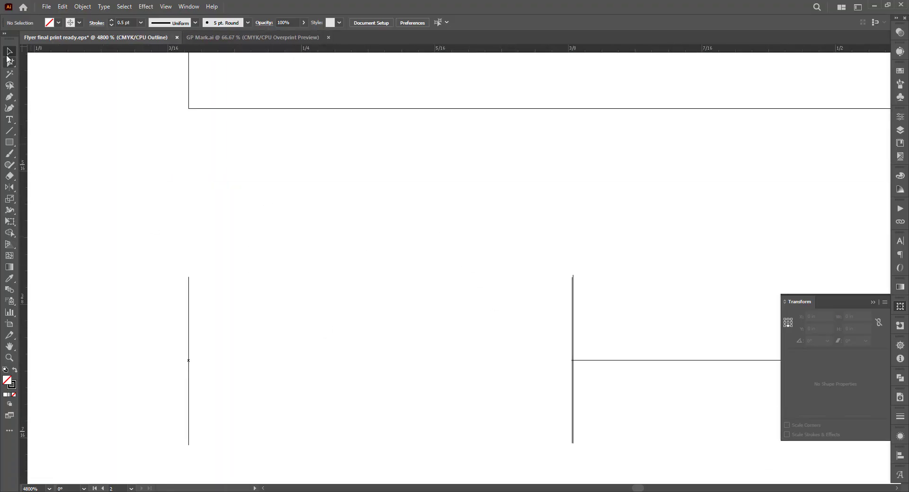
pyautogui.click(574, 276)
pyautogui.press('Delete')
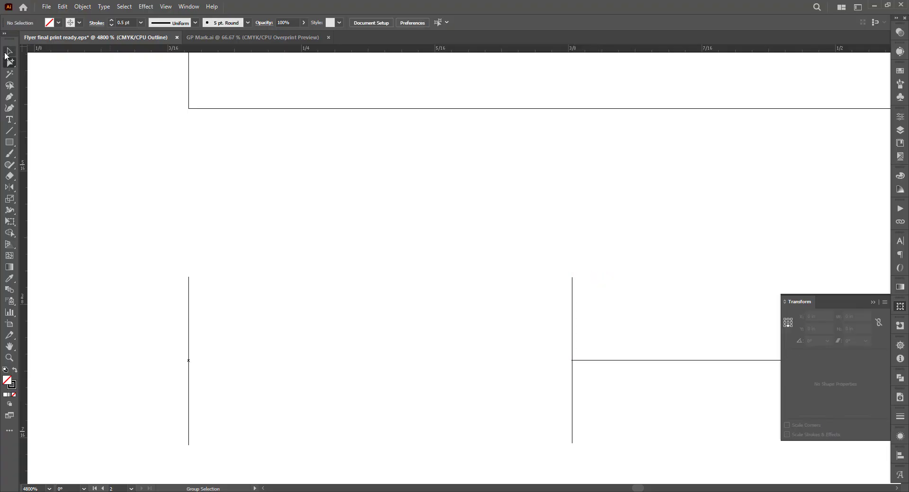
pyautogui.moveTo(584, 361); pyautogui.dragTo(199, 363)
pyautogui.click(341, 318)
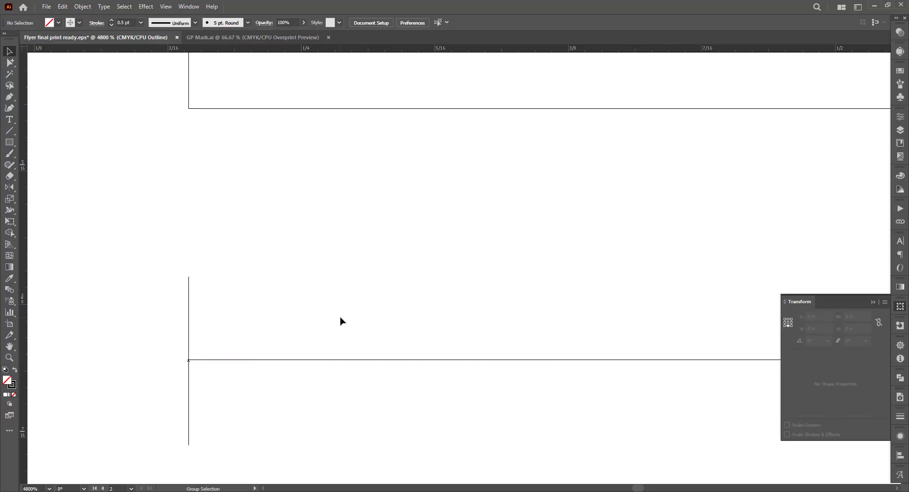
pyautogui.hotkey('ctrl', 'y')
# Step: Examine the placement of the colour bars, arrow lines and centre GP mark around the whole four-up grid
pyautogui.scroll(-11, 253, 297)
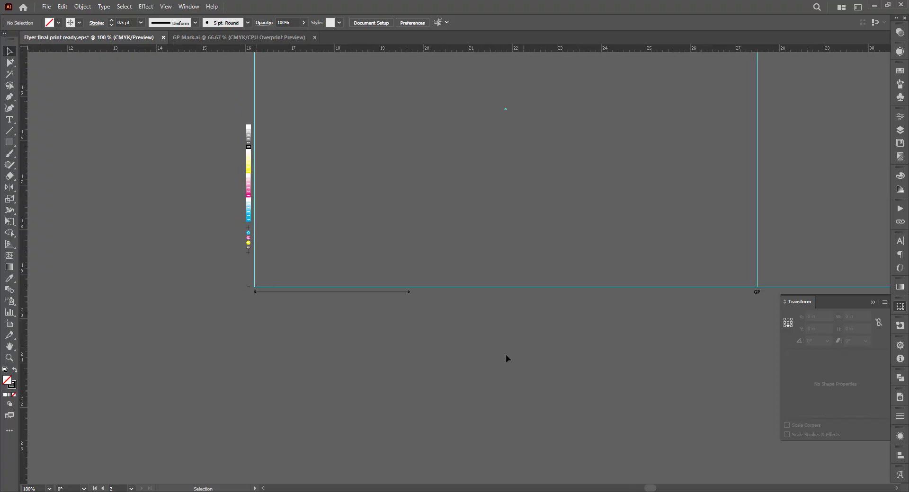
pyautogui.scroll(-2, 532, 385)
pyautogui.scroll(1, 481, 385)
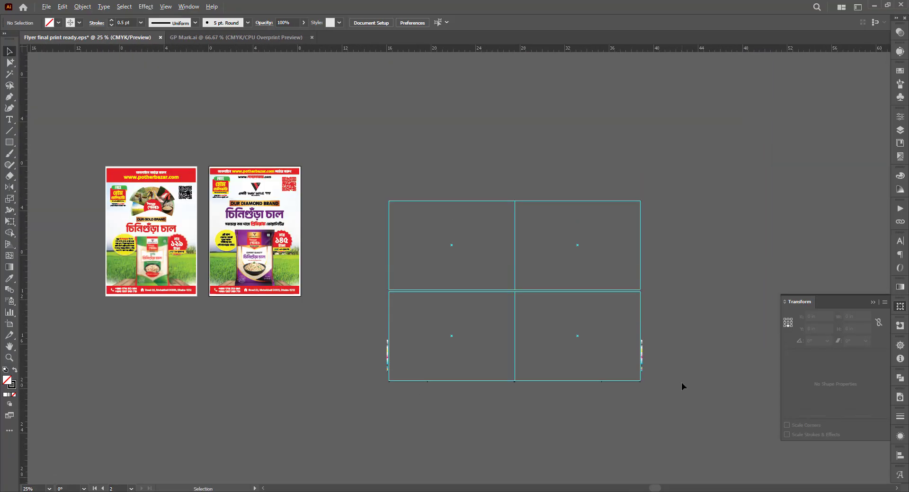
pyautogui.scroll(1, 681, 382)
pyautogui.moveTo(365, 235); pyautogui.dragTo(777, 456)
pyautogui.scroll(6, 468, 381)
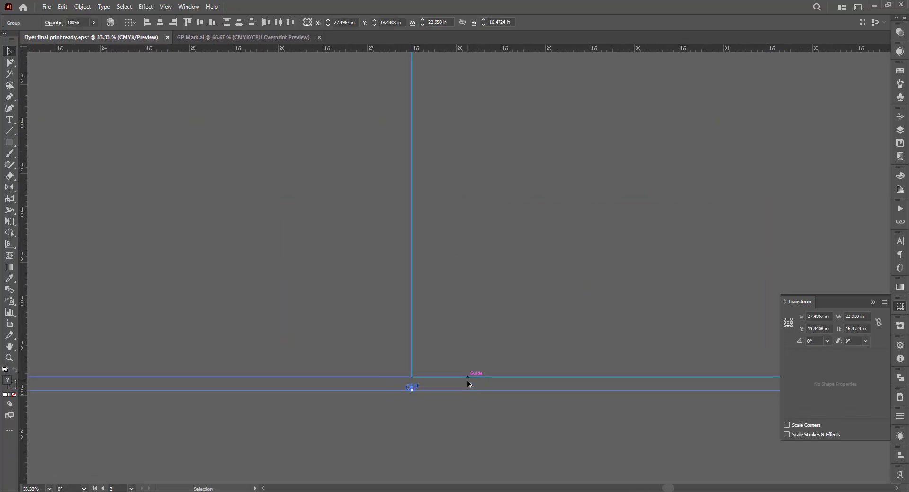
pyautogui.scroll(4, 398, 400)
pyautogui.scroll(-12, 391, 392)
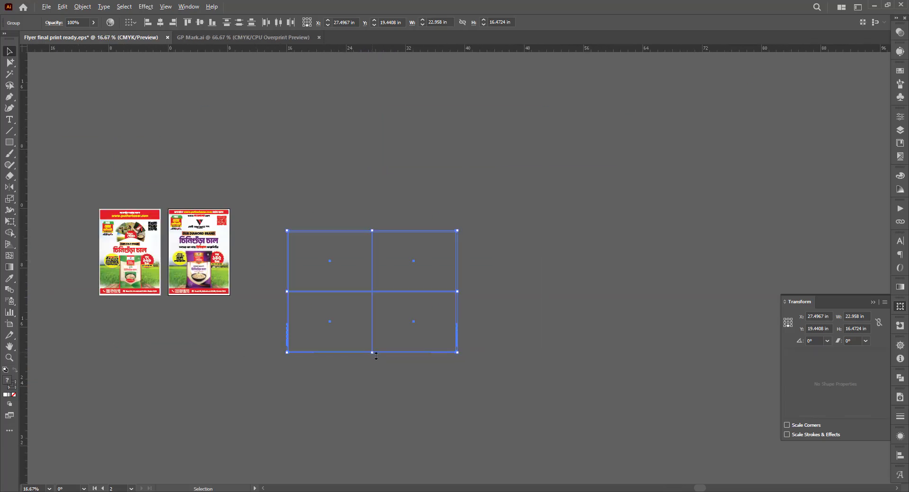
pyautogui.scroll(4, 389, 363)
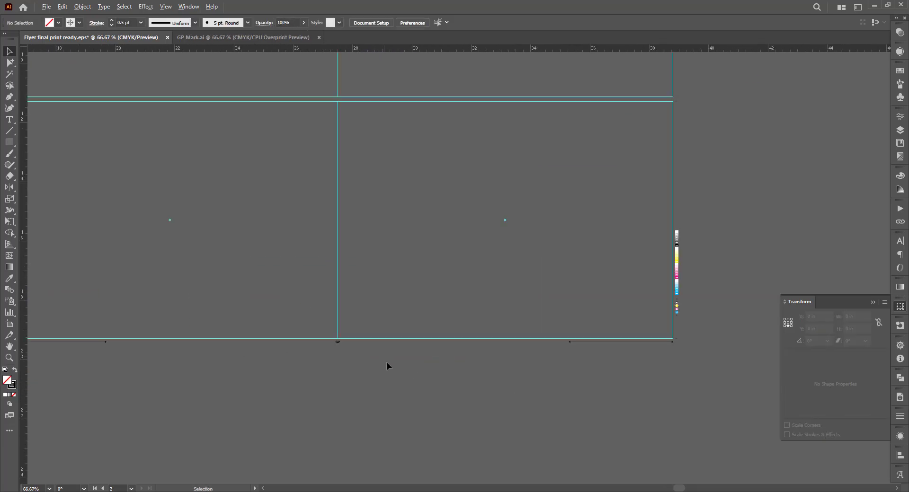
pyautogui.scroll(-2, 440, 334)
pyautogui.click(405, 403)
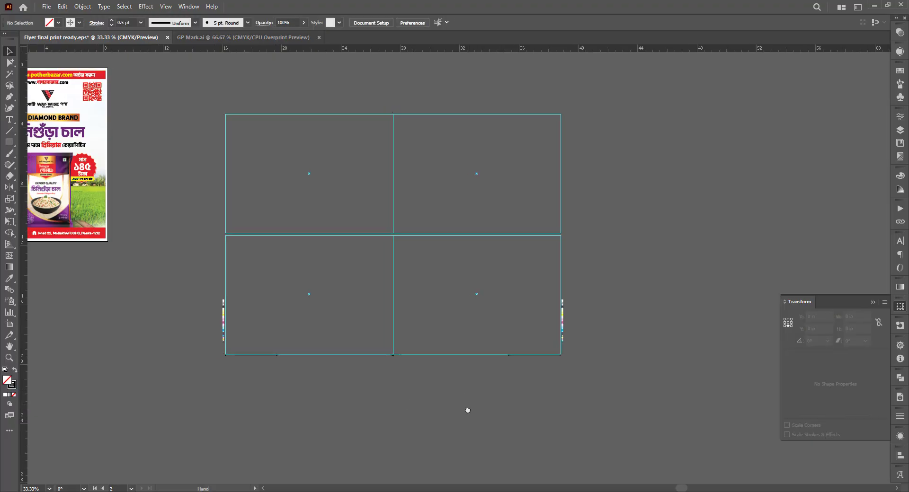
pyautogui.scroll(-1, 356, 385)
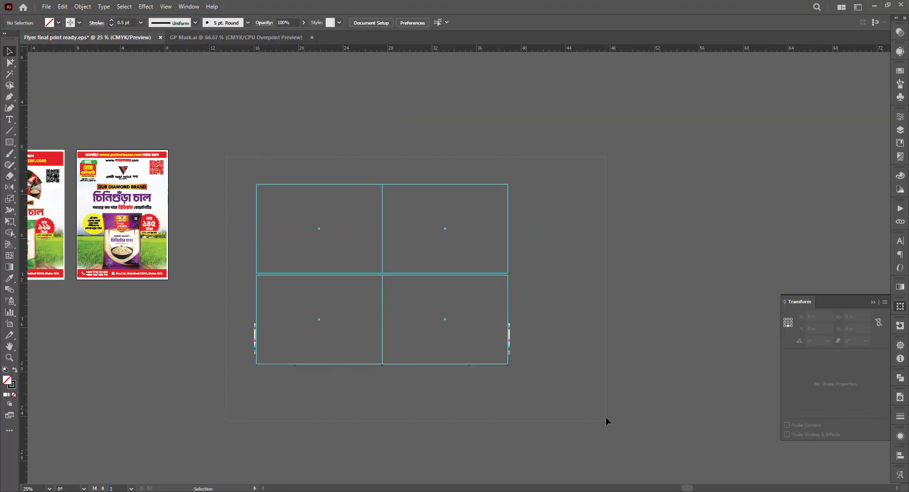
pyautogui.moveTo(606, 421); pyautogui.dragTo(605, 420)
pyautogui.click(410, 419)
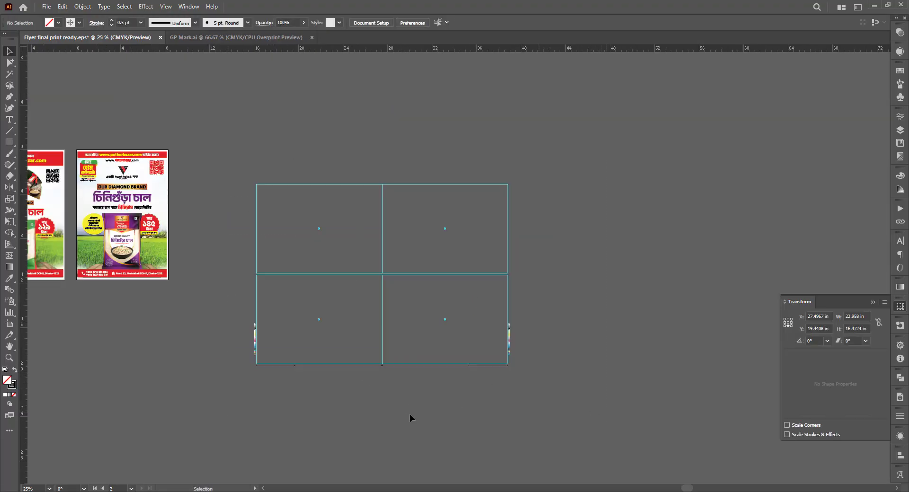
pyautogui.moveTo(410, 419); pyautogui.dragTo(495, 422)
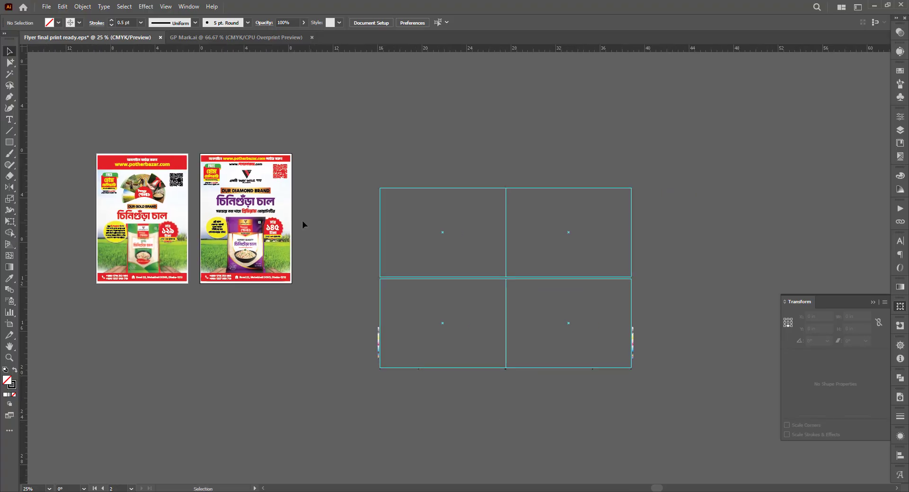
pyautogui.hscroll(2, 314, 252)
pyautogui.scroll(1, 424, 281)
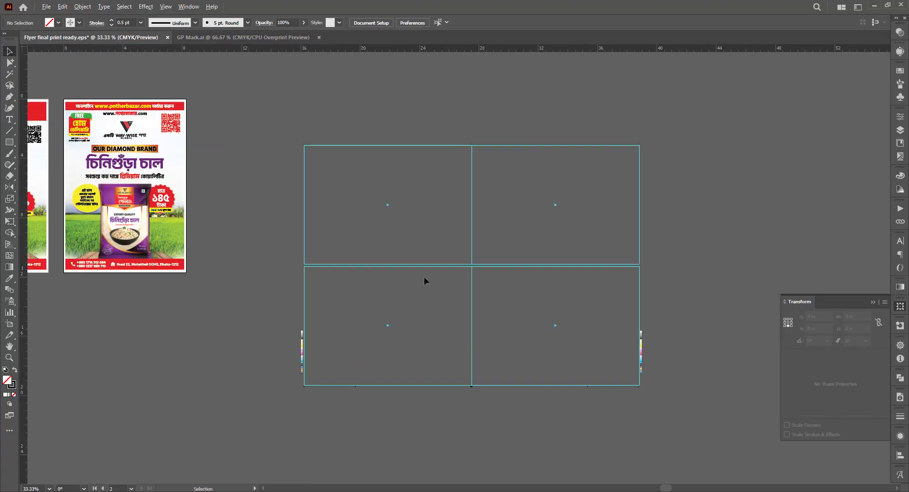
pyautogui.moveTo(237, 324); pyautogui.dragTo(237, 320)
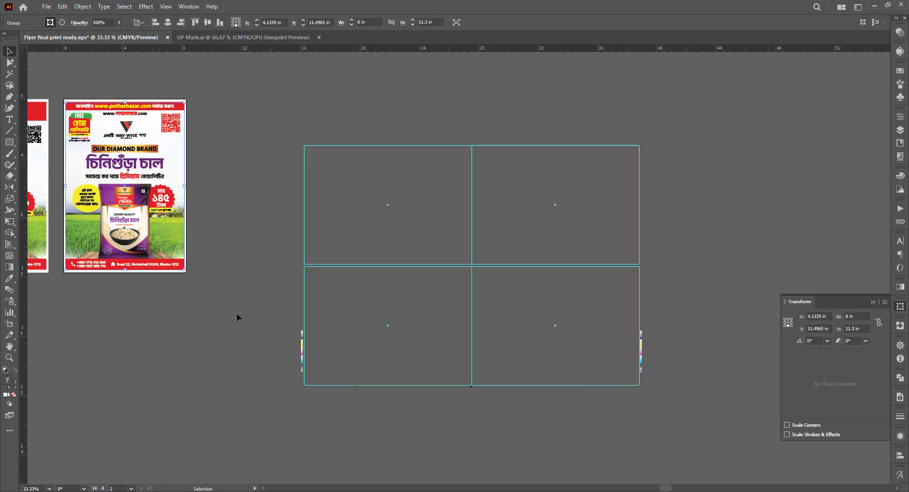
pyautogui.click(237, 304)
pyautogui.moveTo(205, 160); pyautogui.dragTo(194, 163)
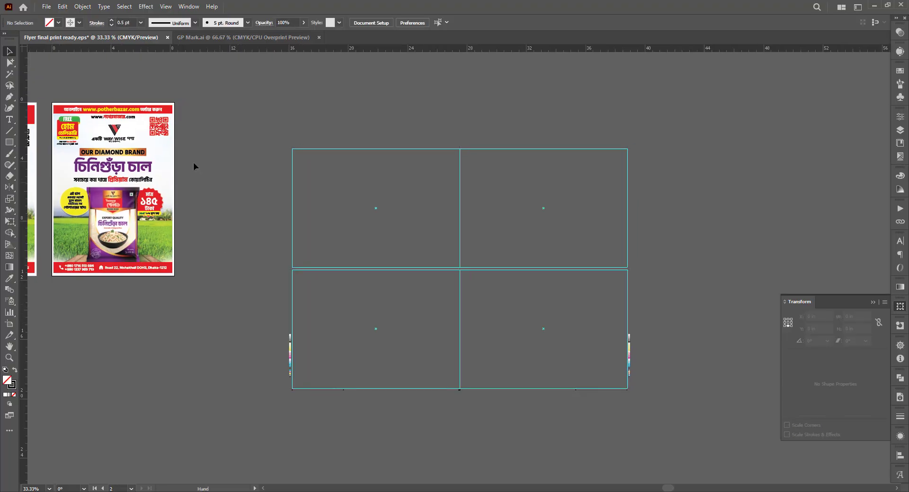
pyautogui.click(166, 136)
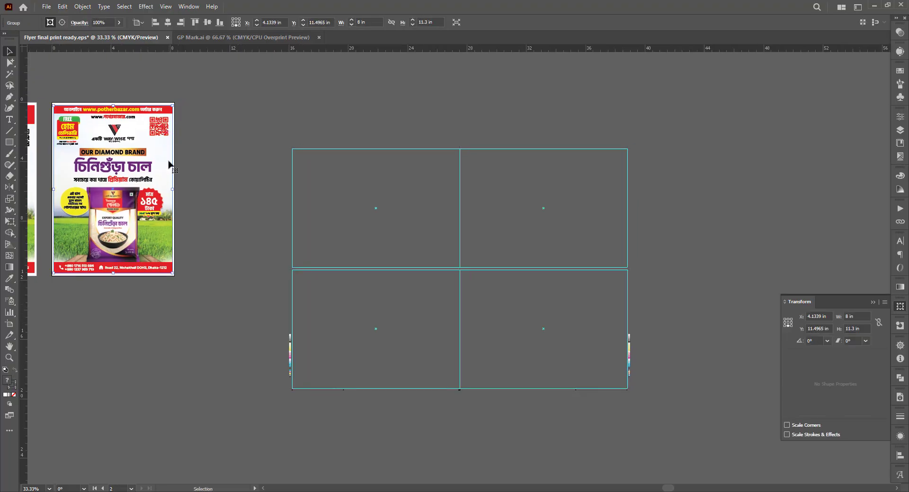
pyautogui.click(693, 321)
pyautogui.scroll(4, 514, 397)
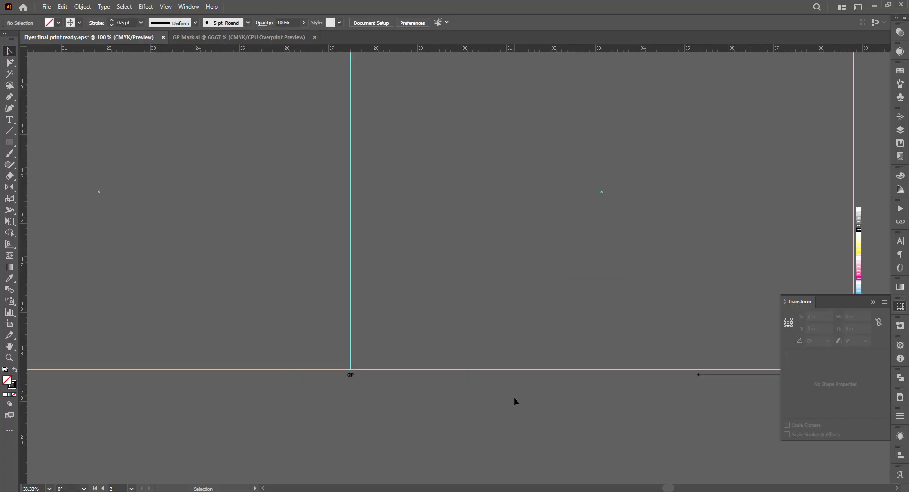
pyautogui.scroll(-3, 470, 383)
pyautogui.moveTo(476, 403); pyautogui.dragTo(507, 399)
pyautogui.scroll(-1, 443, 360)
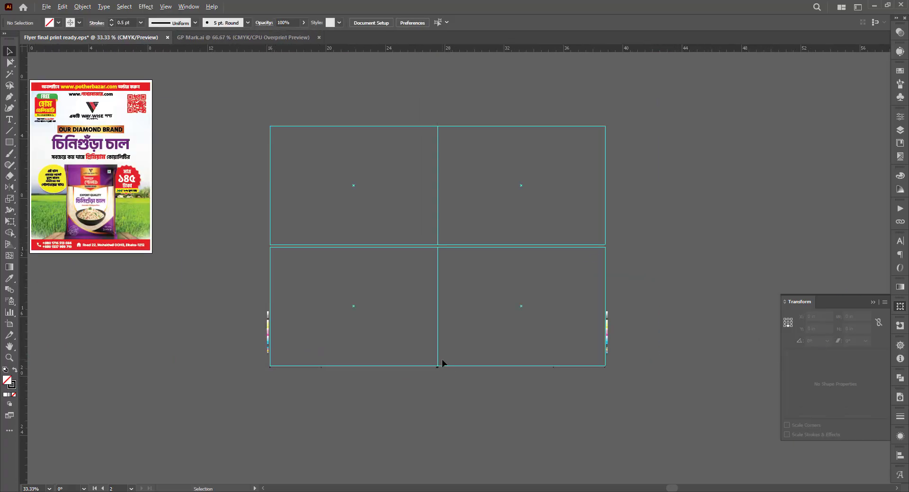
pyautogui.moveTo(348, 388); pyautogui.dragTo(379, 410)
# Step: Move the Diamond Brand flyer from its artboard onto the grid's upper-right cell and rotate it 90° counterclockwise
pyautogui.moveTo(70, 115); pyautogui.dragTo(242, 92)
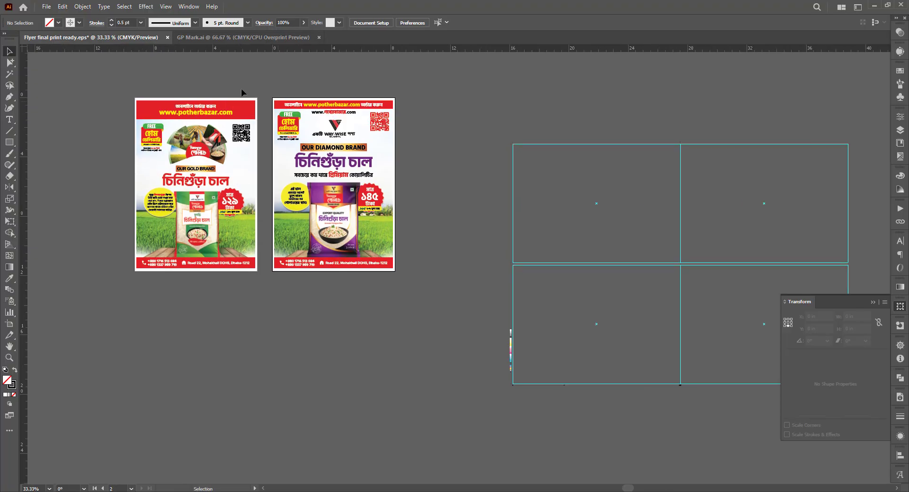
pyautogui.moveTo(406, 318); pyautogui.dragTo(315, 317)
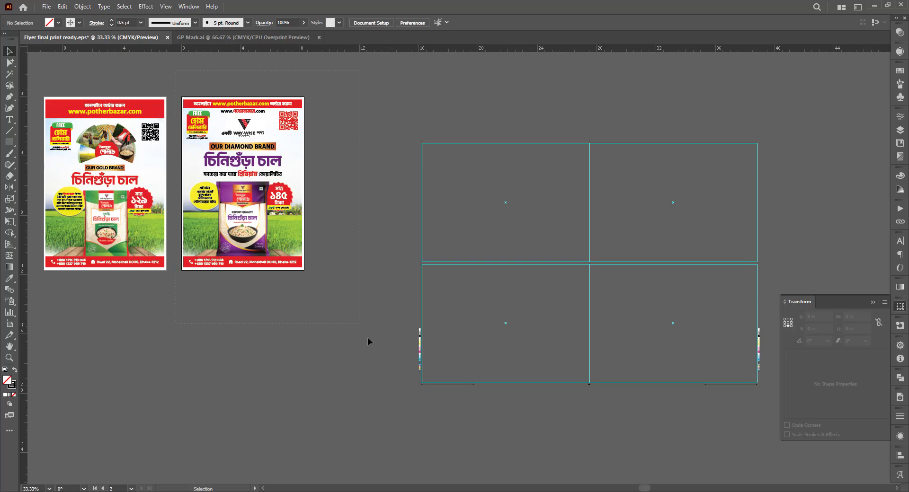
pyautogui.moveTo(368, 337); pyautogui.dragTo(382, 354)
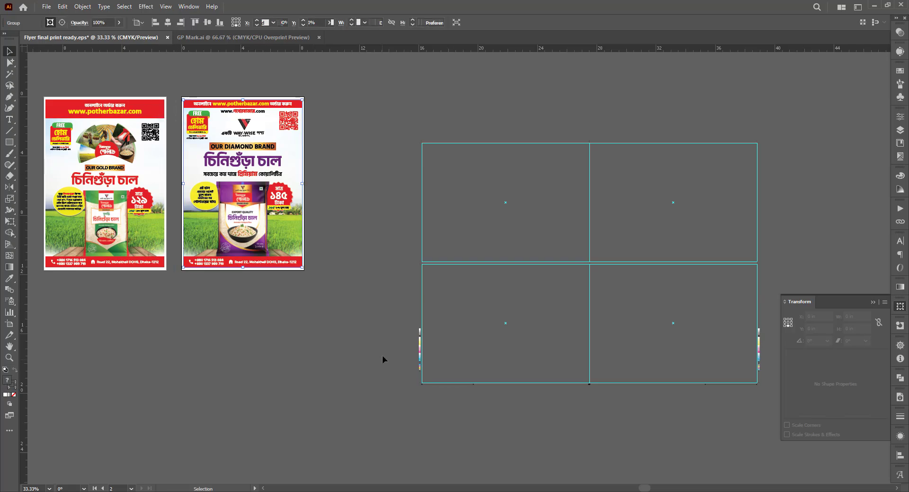
pyautogui.click(345, 340)
pyautogui.moveTo(314, 319); pyautogui.dragTo(272, 316)
pyautogui.click(231, 223)
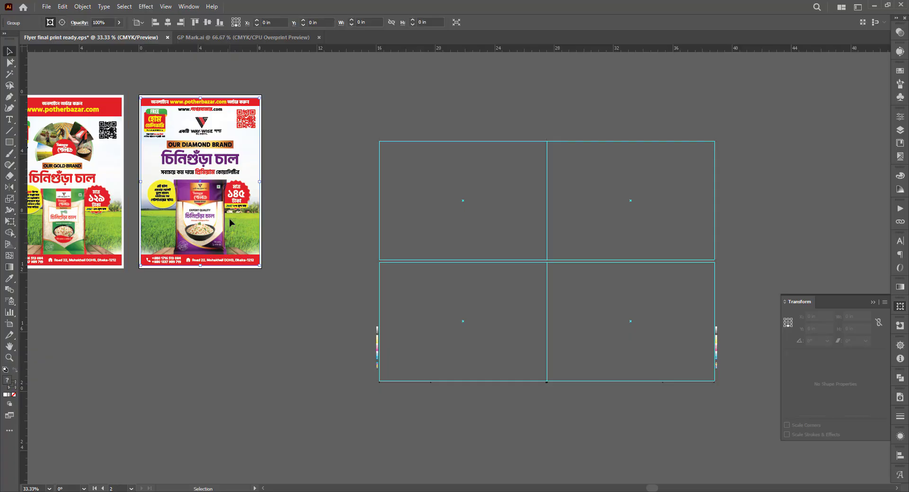
pyautogui.moveTo(194, 184); pyautogui.dragTo(675, 206)
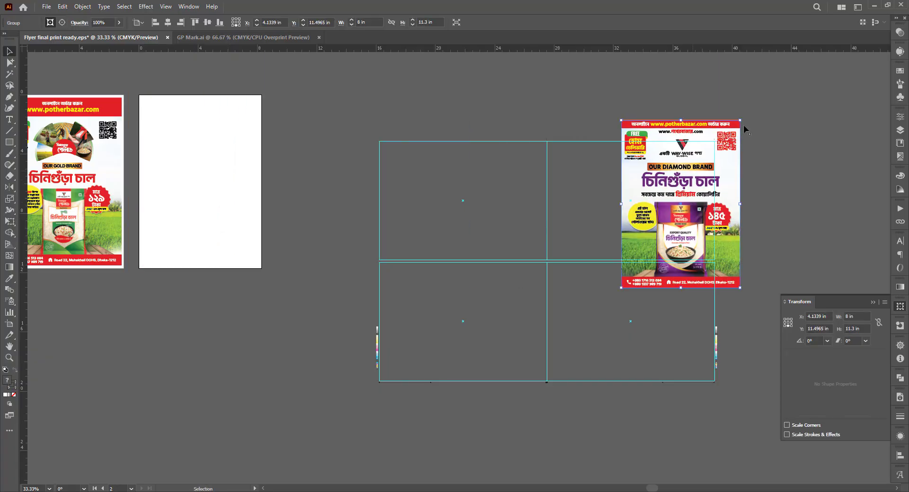
pyautogui.moveTo(743, 116); pyautogui.dragTo(559, 133)
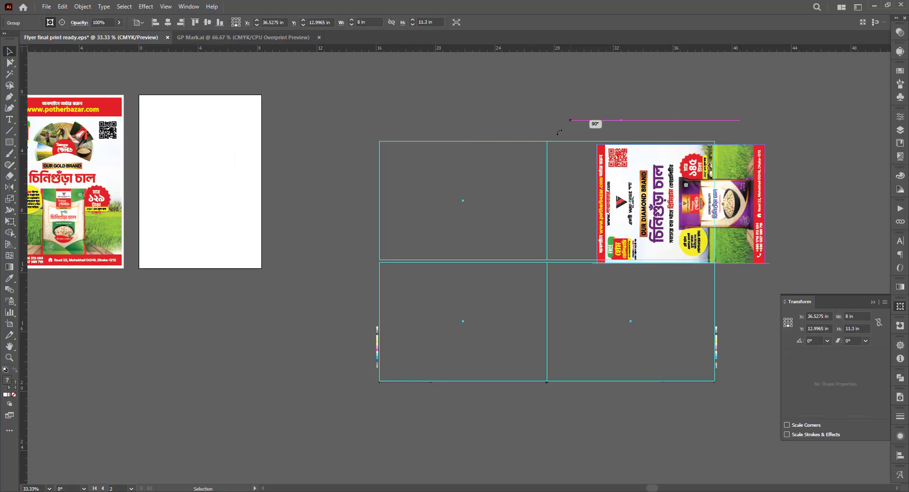
# Step: Snap the rotated Diamond Brand flyer exactly to the guides and centre crop mark of the upper-right cell
pyautogui.scroll(5, 582, 154)
pyautogui.moveTo(693, 118); pyautogui.dragTo(402, 95)
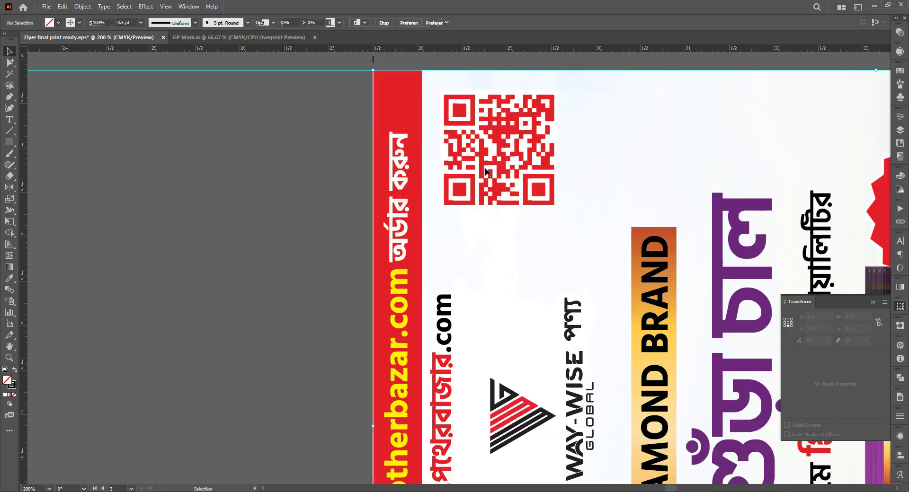
pyautogui.scroll(-4, 485, 168)
pyautogui.click(611, 141)
# Step: Rotate the Gold Brand flyer 90° clockwise and move it onto the grid's upper-left cell
pyautogui.scroll(-2, 611, 141)
pyautogui.moveTo(233, 116); pyautogui.dragTo(326, 132)
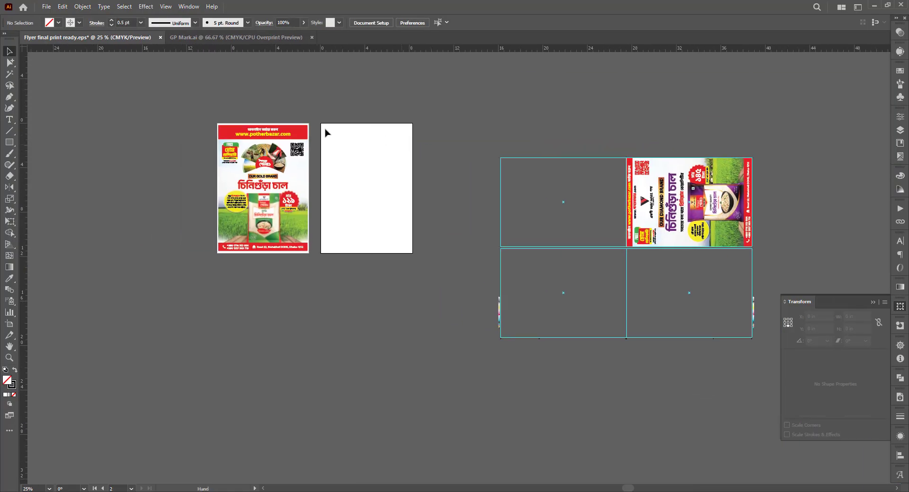
pyautogui.moveTo(286, 261); pyautogui.dragTo(321, 305)
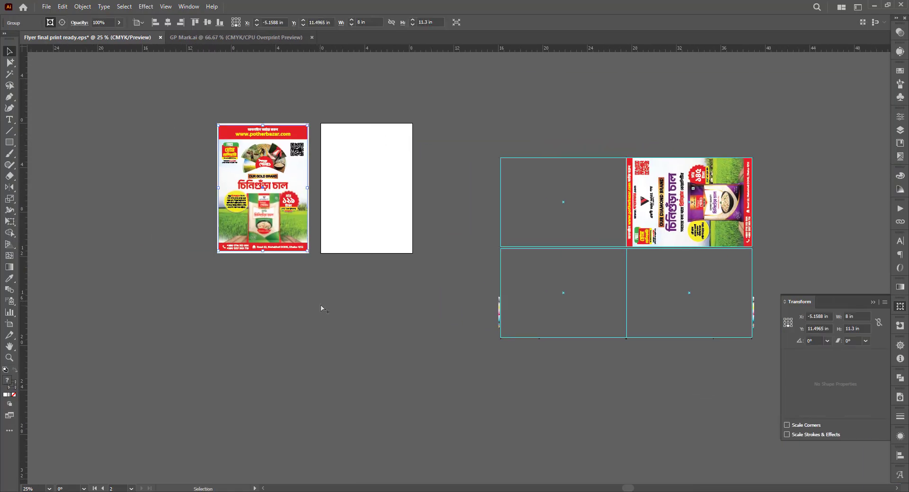
pyautogui.click(307, 283)
pyautogui.click(286, 174)
pyautogui.moveTo(307, 120); pyautogui.dragTo(366, 261)
pyautogui.moveTo(290, 190); pyautogui.dragTo(574, 199)
# Step: Snap the Gold Brand flyer to the upper-left cell so its header edge meets the Diamond Brand flyer at the centre crop mark
pyautogui.scroll(5, 641, 158)
pyautogui.scroll(1, 641, 159)
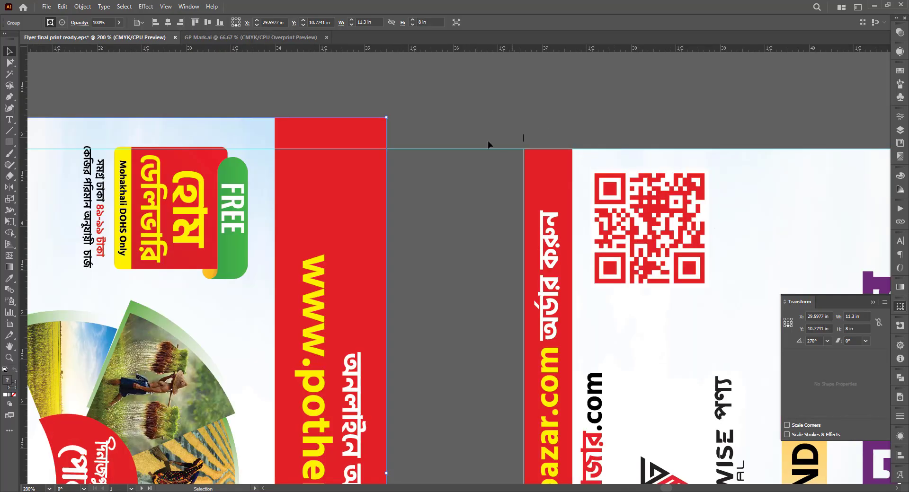
pyautogui.moveTo(317, 112); pyautogui.dragTo(159, 128)
pyautogui.click(170, 124)
pyautogui.moveTo(219, 146); pyautogui.dragTo(346, 186)
pyautogui.scroll(5, 368, 200)
pyautogui.moveTo(294, 210); pyautogui.dragTo(388, 148)
pyautogui.scroll(-4, 454, 145)
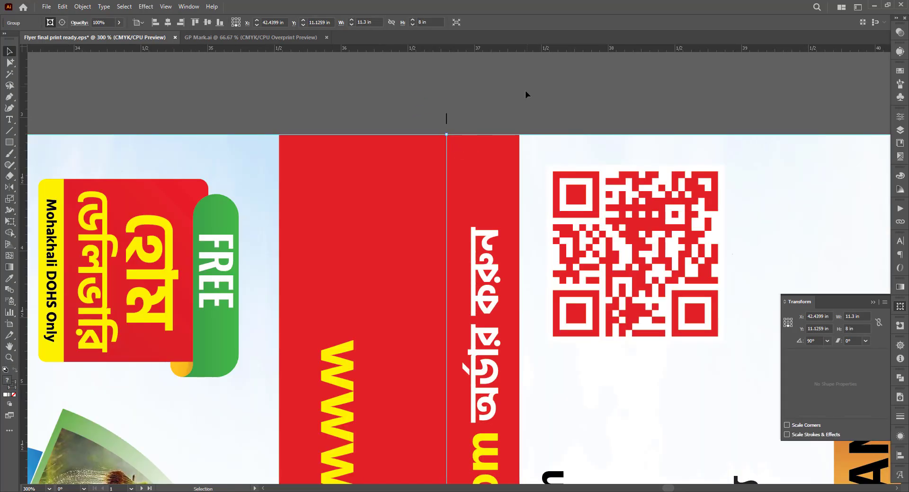
pyautogui.click(525, 90)
pyautogui.scroll(-4, 378, 178)
pyautogui.scroll(-2, 446, 210)
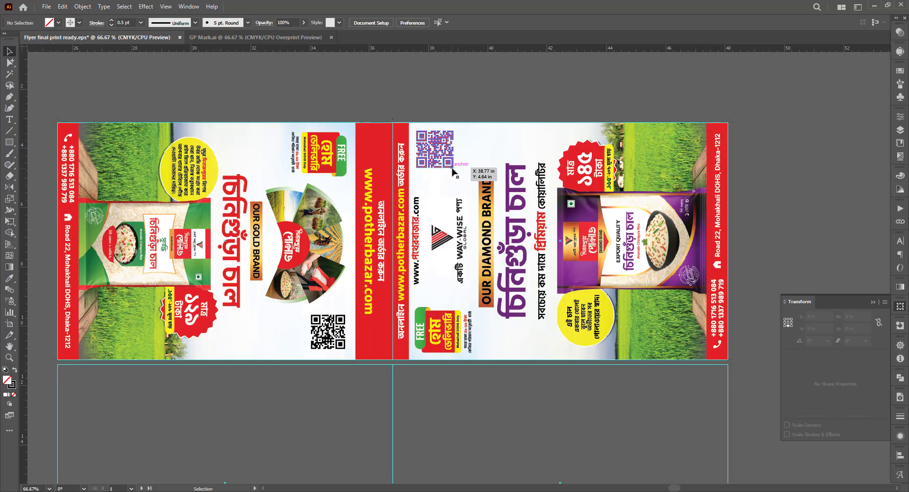
# Step: Duplicate the two placed flyers into the grid's lower row and delete the copies
pyautogui.scroll(-2, 569, 109)
pyautogui.hscroll(-5, 761, 132)
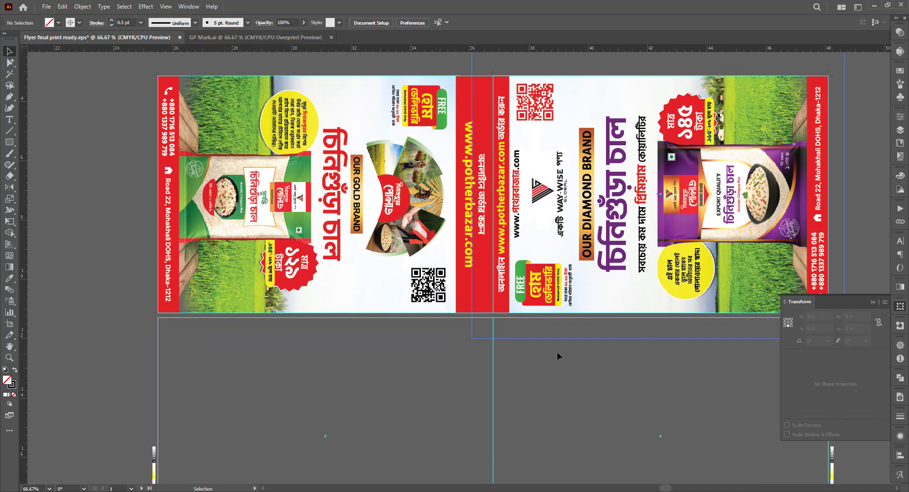
pyautogui.scroll(-2, 559, 354)
pyautogui.click(432, 218)
pyautogui.scroll(-1, 564, 200)
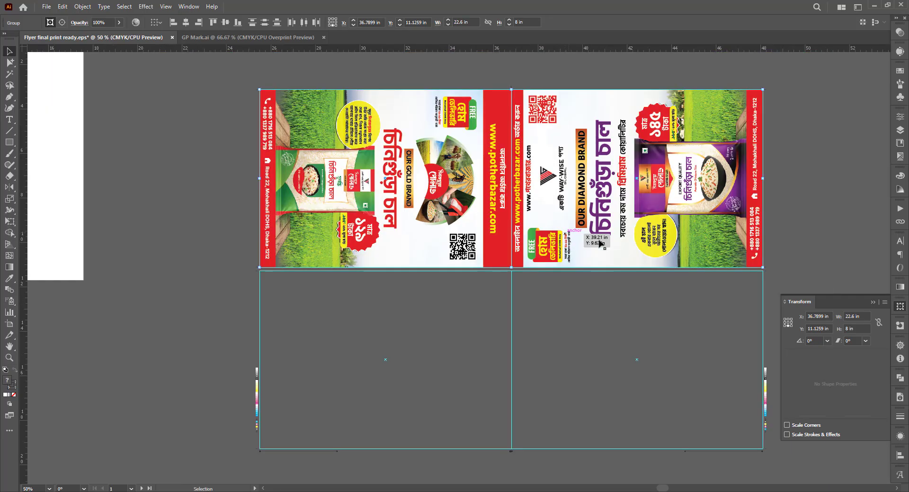
pyautogui.moveTo(587, 128); pyautogui.dragTo(575, 297)
pyautogui.click(812, 227)
pyautogui.hscroll(6, 813, 226)
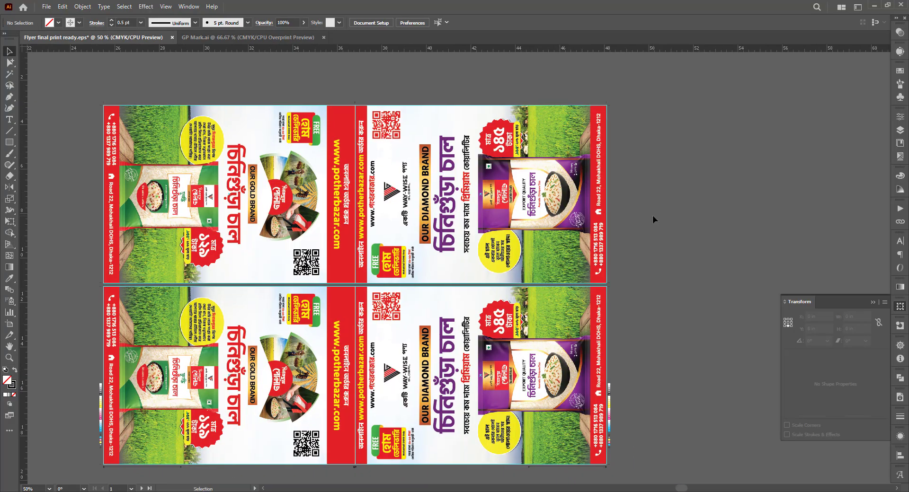
pyautogui.click(495, 345)
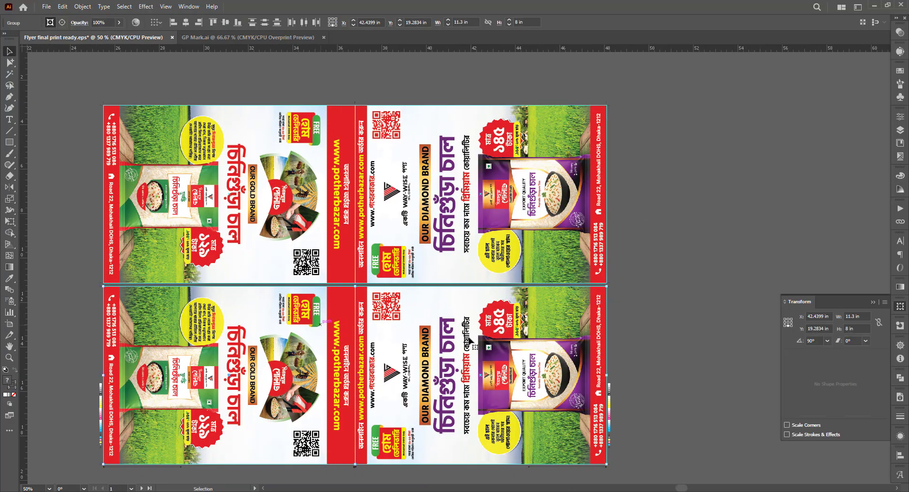
pyautogui.click(703, 124)
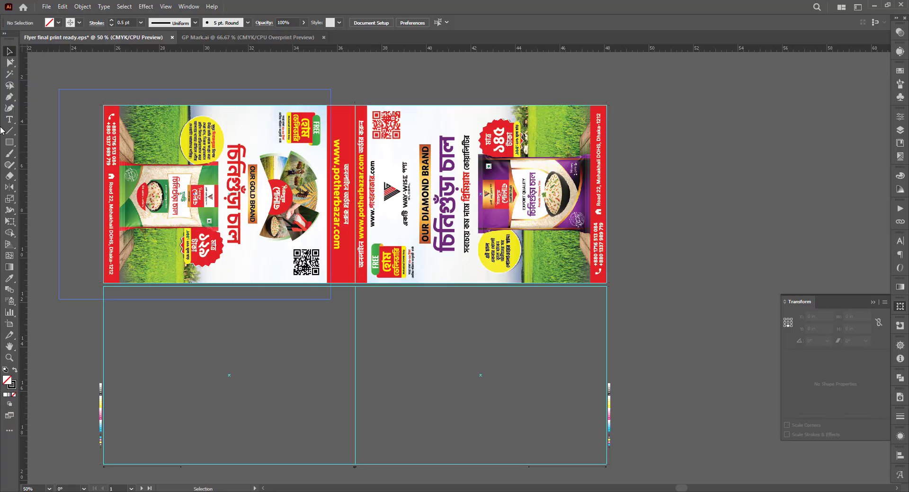
# Step: Set the keyboard increment to 2 mm in the general preferences
pyautogui.click(411, 23)
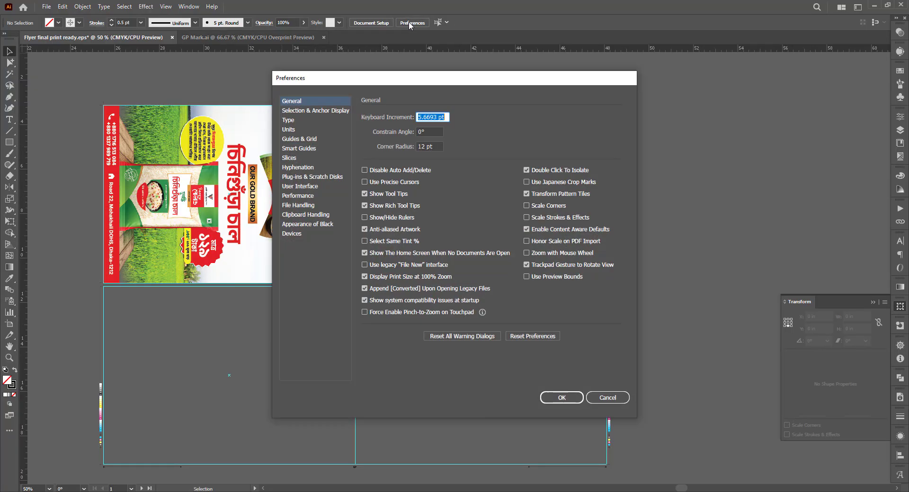
pyautogui.write('2mm')
pyautogui.press('Return')
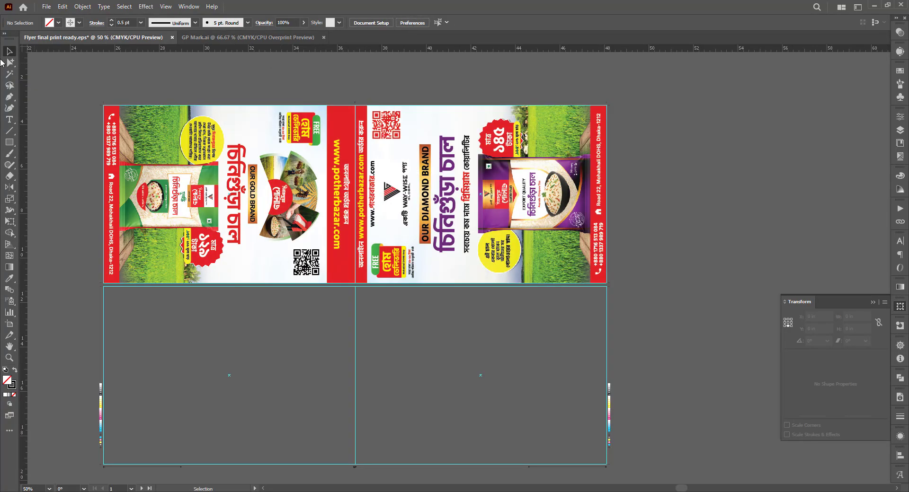
# Step: Lock the guides in the imposition layout, ready for direct selection of the artwork's edges
pyautogui.moveTo(10, 62); pyautogui.dragTo(32, 63)
pyautogui.scroll(5, 351, 156)
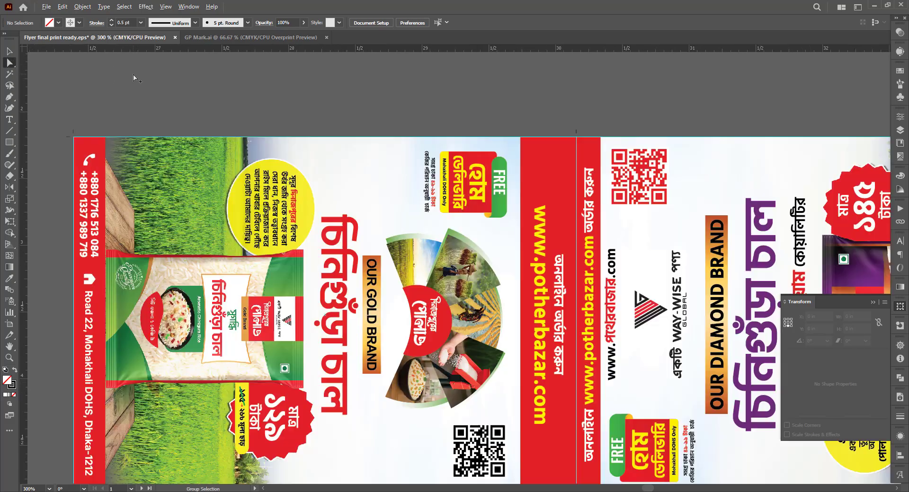
pyautogui.scroll(3, 299, 228)
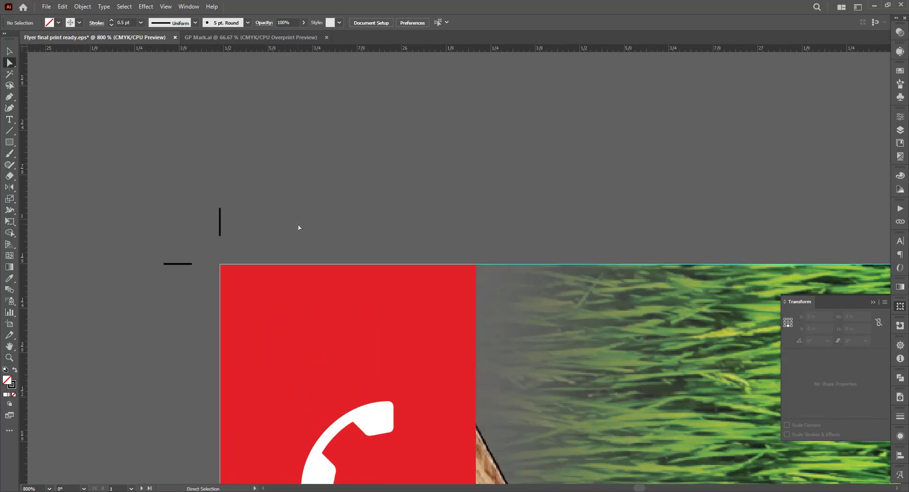
pyautogui.click(313, 286)
pyautogui.rightClick(325, 165)
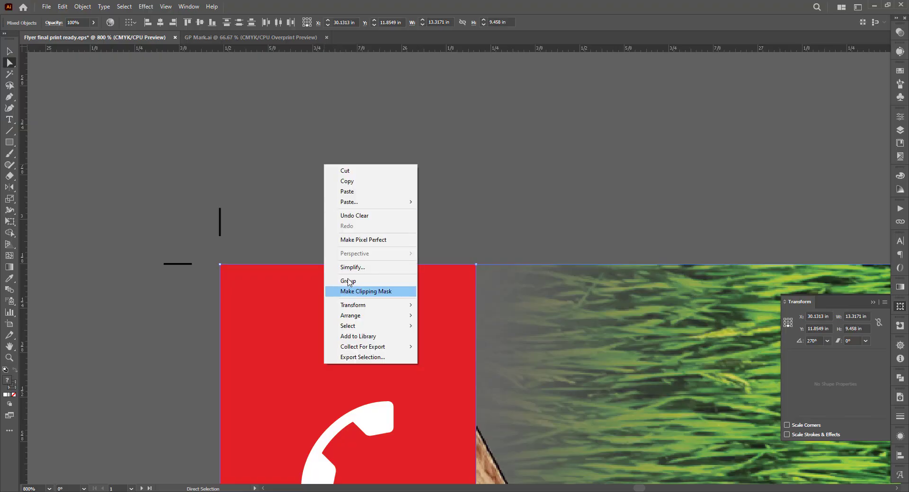
pyautogui.click(283, 194)
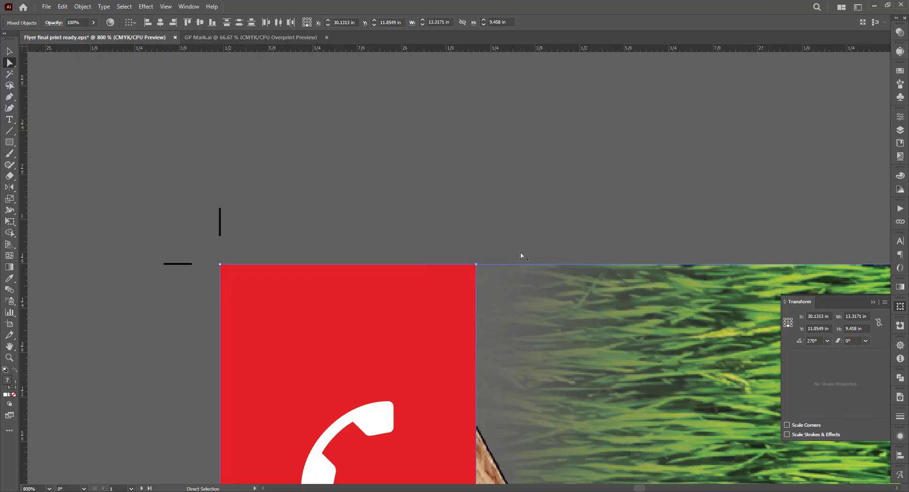
pyautogui.scroll(-4, 521, 256)
pyautogui.press('Delete')
pyautogui.rightClick(430, 136)
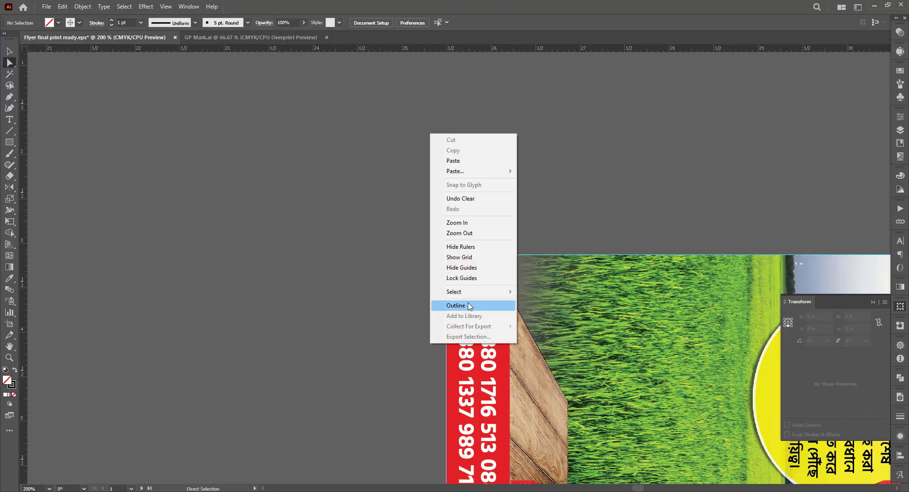
pyautogui.click(467, 279)
# Step: Extend the top edge of the Gold Brand flyer's background at its outer corner upward by a 2 mm bleed
pyautogui.scroll(4, 475, 253)
pyautogui.moveTo(462, 244); pyautogui.dragTo(479, 293)
pyautogui.press('Up')
pyautogui.press('Up')
pyautogui.press('Up')
pyautogui.press('Up')
pyautogui.press('Up')
pyautogui.press('Up')
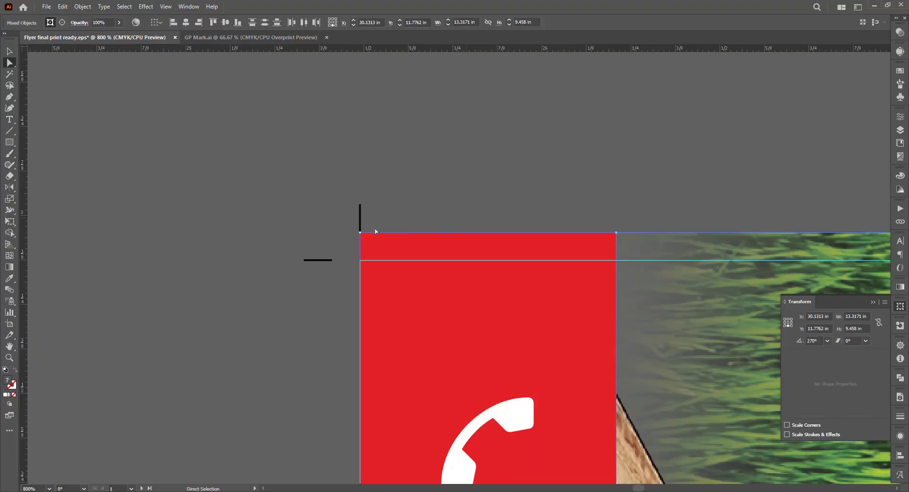
pyautogui.scroll(-5, 375, 229)
pyautogui.click(460, 127)
# Step: Extend the outer left edge of the Gold Brand flyer's red contact strip by a 2 mm bleed
pyautogui.moveTo(358, 248); pyautogui.dragTo(374, 259)
pyautogui.press('Left')
pyautogui.press('Left')
pyautogui.press('Left')
pyautogui.press('Left')
pyautogui.press('Left')
pyautogui.press('Left')
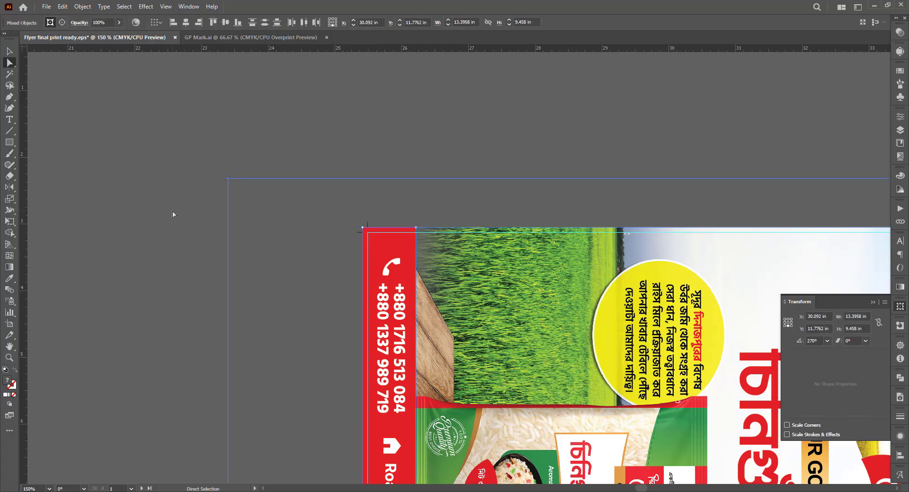
pyautogui.scroll(-4, 137, 206)
pyautogui.scroll(2, 333, 182)
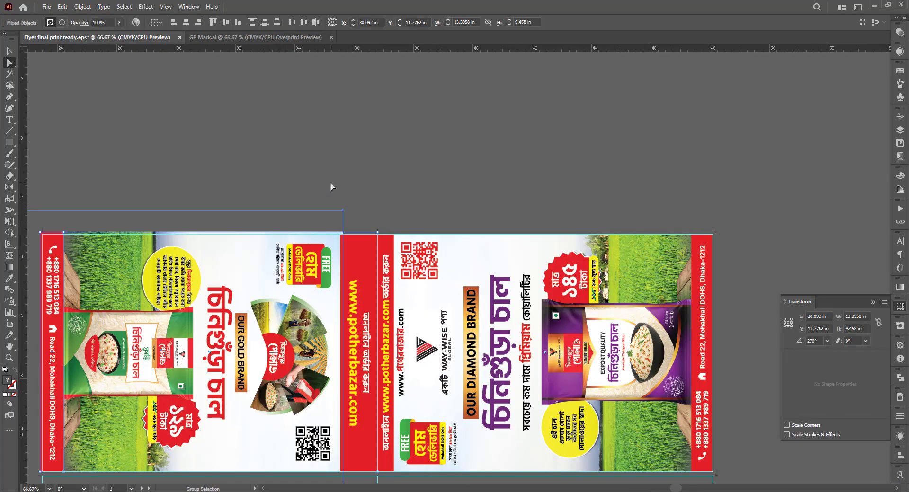
pyautogui.click(400, 181)
# Step: Extend the top edge of the Gold Brand flyer's red header strip upward to match the background's 2 mm bleed
pyautogui.scroll(-2, 399, 181)
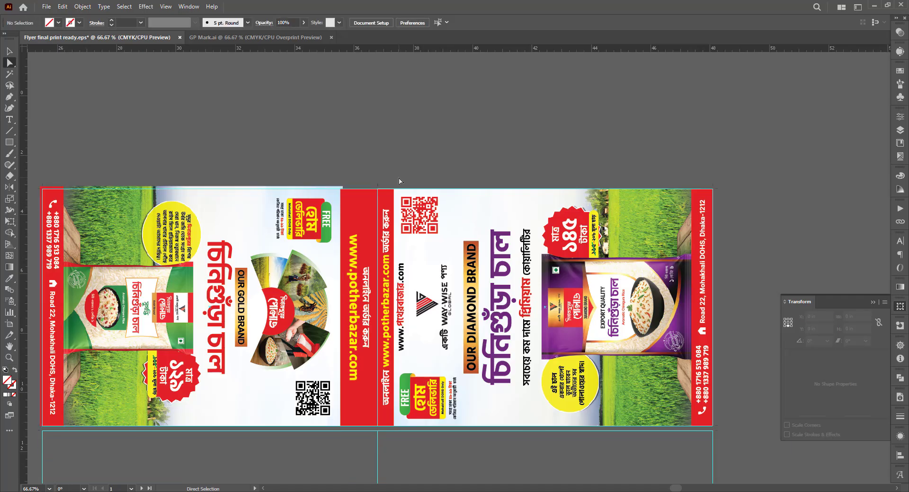
pyautogui.moveTo(445, 131); pyautogui.dragTo(511, 133)
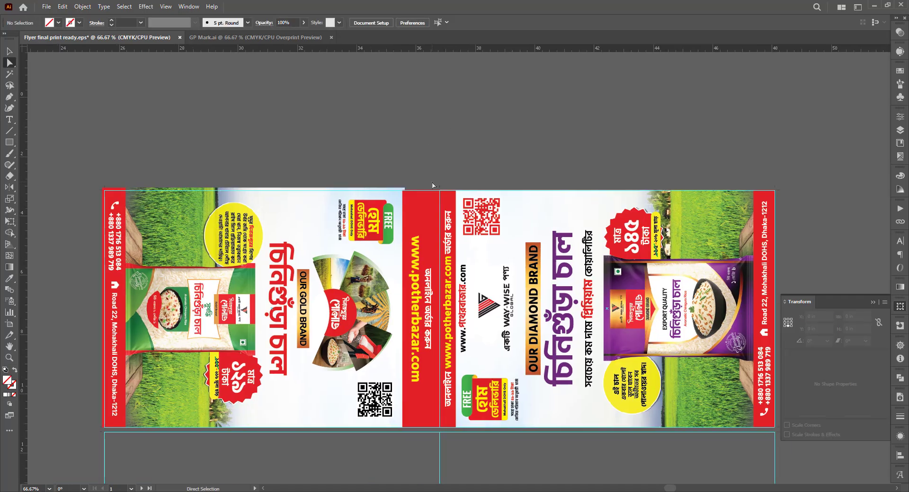
pyautogui.scroll(5, 431, 185)
pyautogui.moveTo(416, 273); pyautogui.dragTo(416, 274)
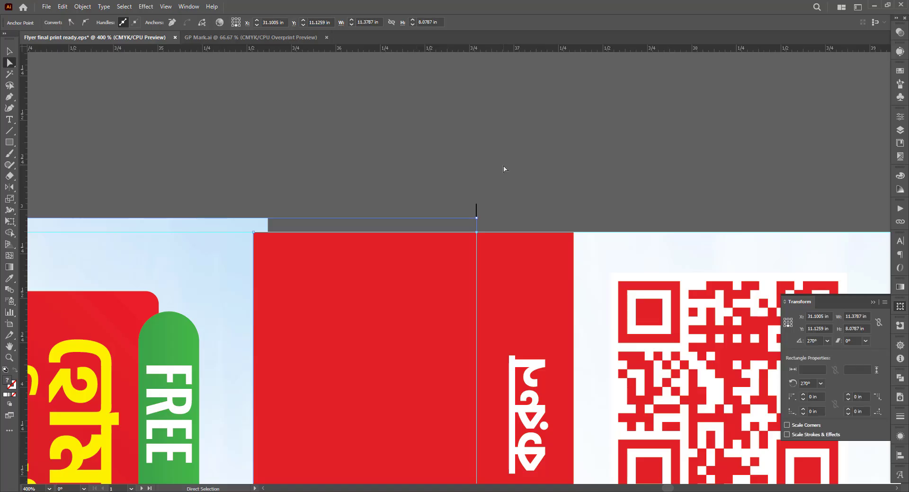
pyautogui.press('Up')
pyautogui.moveTo(311, 182); pyautogui.dragTo(314, 214)
pyautogui.press('Down')
pyautogui.click(430, 180)
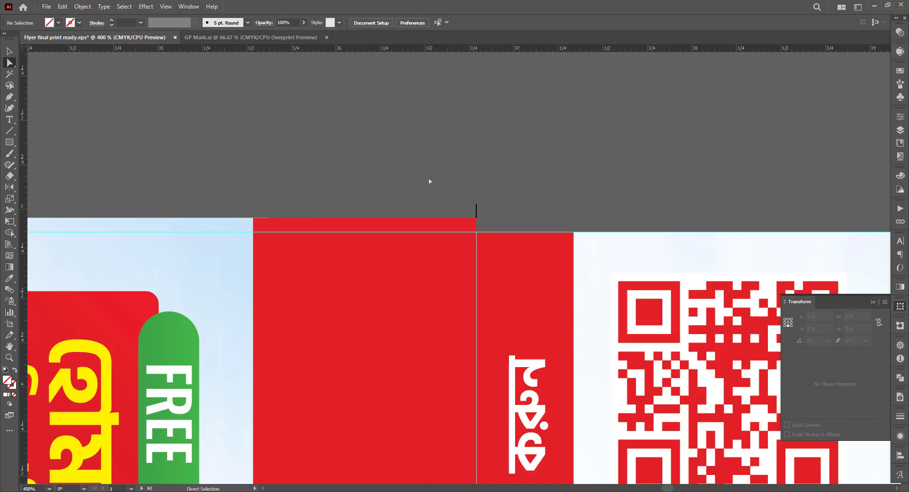
# Step: Extend the bottom edge of the Gold Brand flyer's red contact strip and background downward by a 2 mm bleed
pyautogui.scroll(-3, 426, 178)
pyautogui.moveTo(405, 144); pyautogui.dragTo(815, 125)
pyautogui.moveTo(221, 146); pyautogui.dragTo(570, 135)
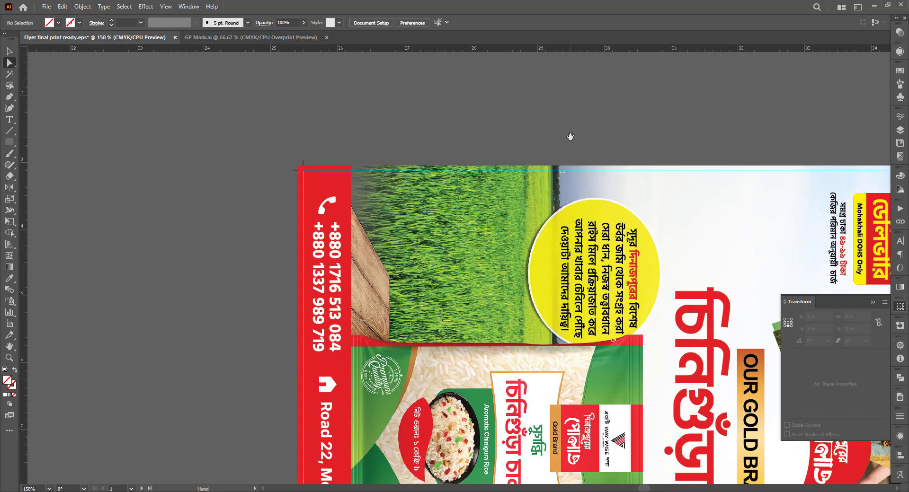
pyautogui.scroll(-5, 172, 224)
pyautogui.scroll(-10, 186, 367)
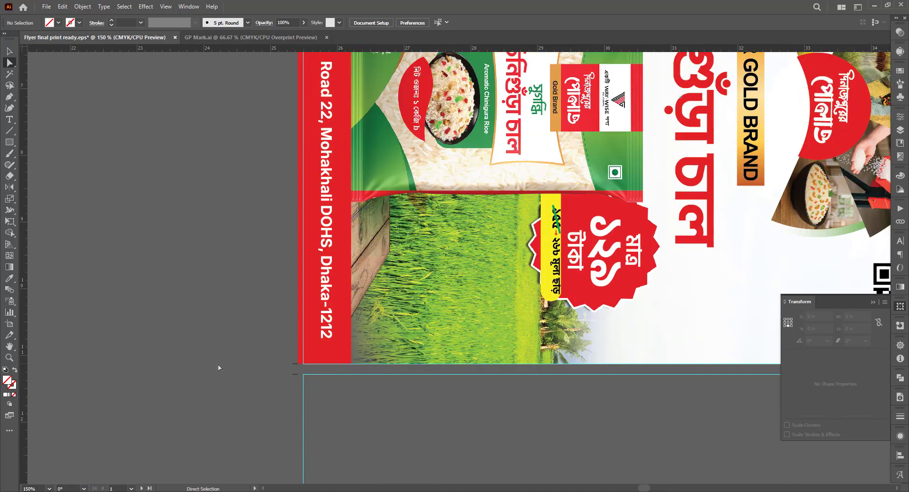
pyautogui.scroll(5, 260, 362)
pyautogui.moveTo(232, 348); pyautogui.dragTo(230, 359)
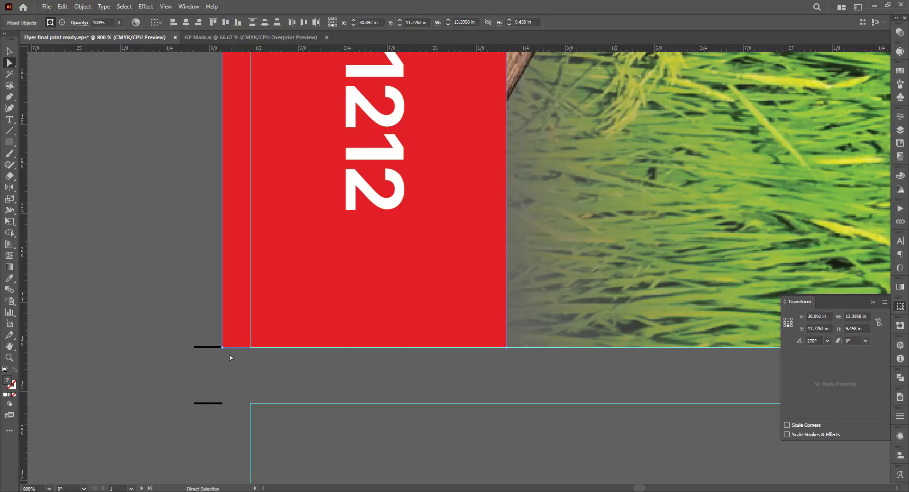
pyautogui.press('Down')
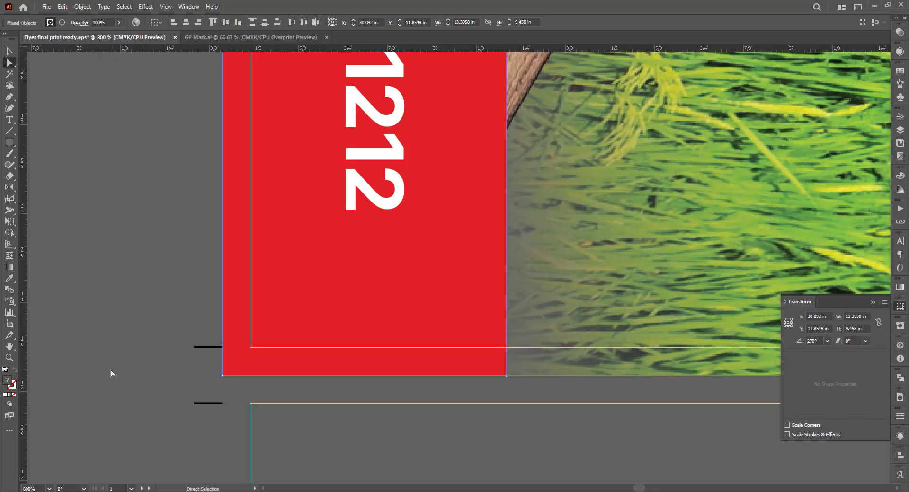
# Step: Extend the bottom edge of the Gold Brand flyer's red header strip downward to match the background's 2 mm bleed
pyautogui.hotkey('ctrl', '0')
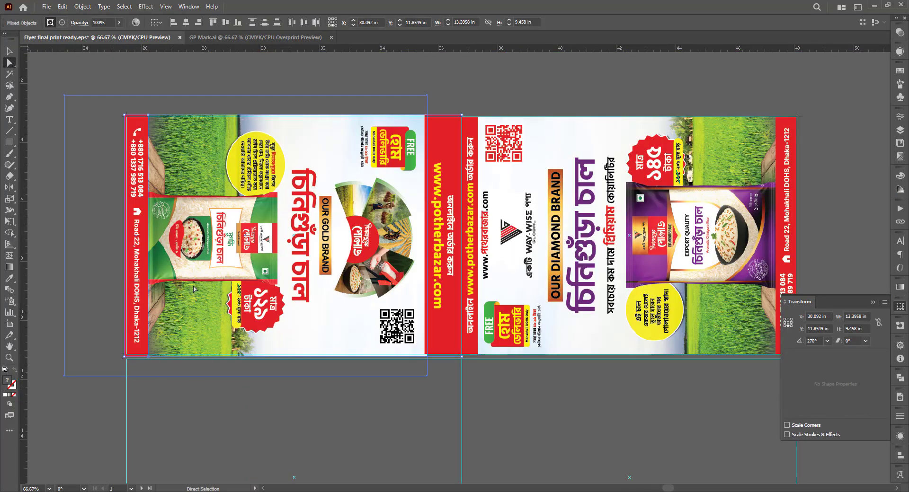
pyautogui.click(503, 73)
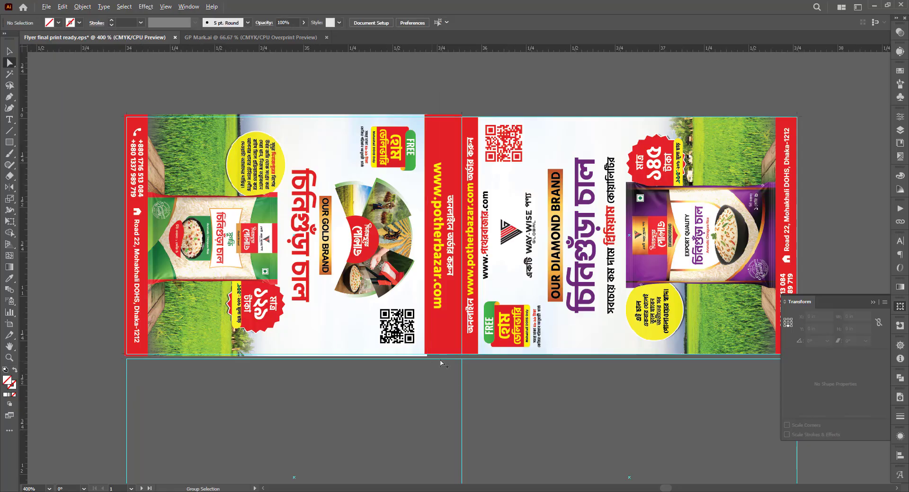
pyautogui.scroll(5, 436, 362)
pyautogui.click(588, 314)
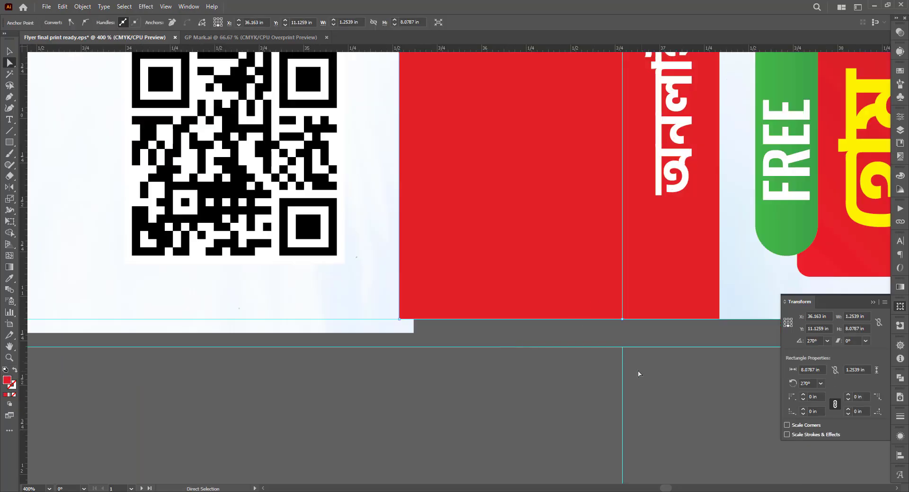
pyautogui.press('Down')
# Step: Extend the bottom edge of the Diamond Brand flyer's background and red header strip downward by a 2 mm bleed at the centre fold
pyautogui.moveTo(669, 326); pyautogui.dragTo(643, 300)
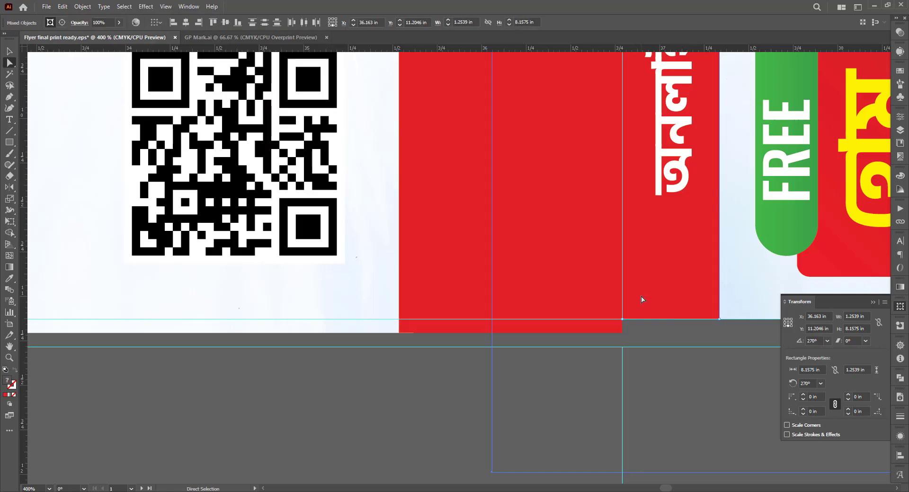
pyautogui.press('Down')
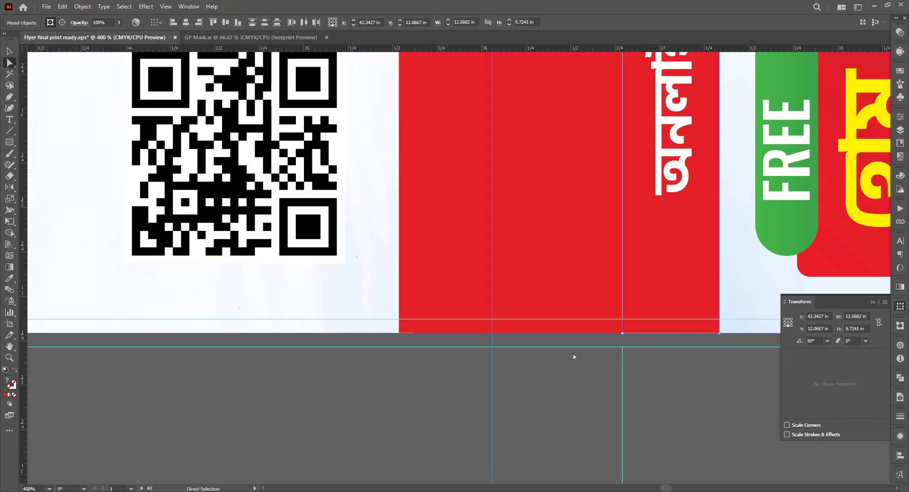
pyautogui.scroll(-6, 401, 355)
pyautogui.click(706, 358)
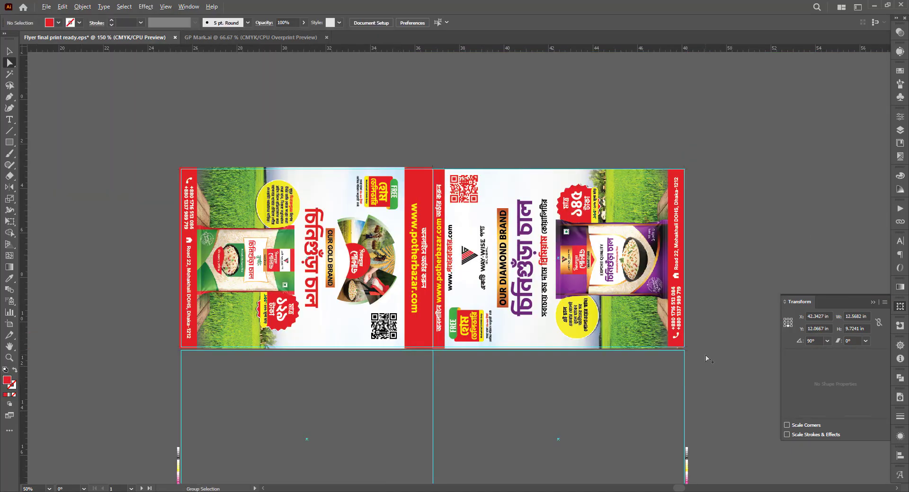
# Step: Extend the bottom edge of the Diamond Brand flyer's red contact strip and outer background corner downward by a 2 mm bleed
pyautogui.scroll(5, 705, 358)
pyautogui.scroll(3, 568, 313)
pyautogui.click(595, 291)
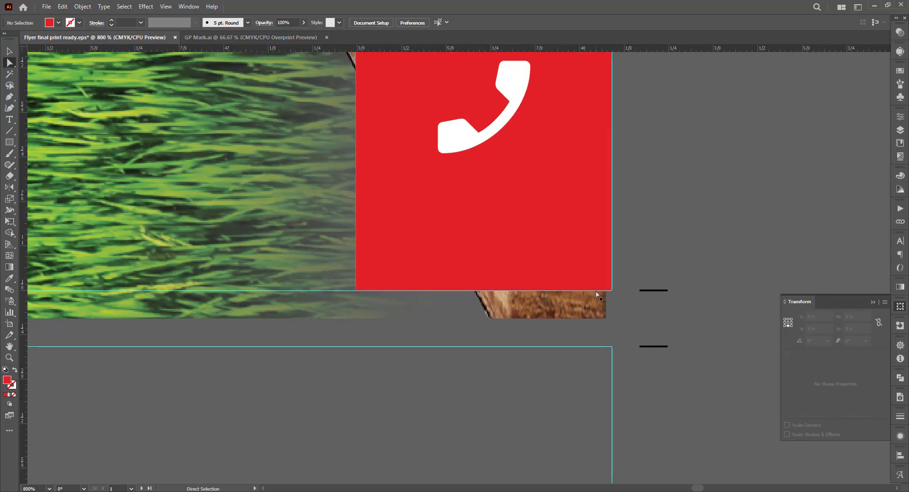
pyautogui.press('Down')
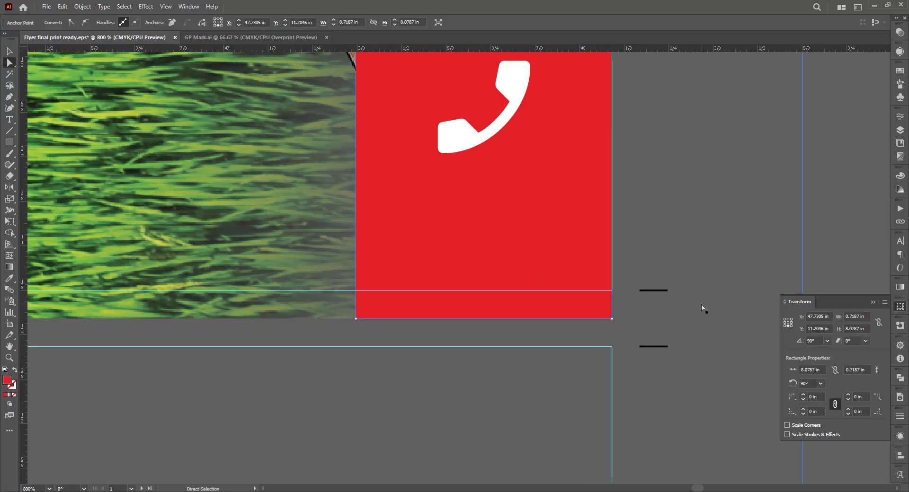
# Step: Extend the outer right edge of the Diamond Brand flyer's background and red contact strip by a 2 mm bleed
pyautogui.click(657, 310)
pyautogui.click(613, 304)
pyautogui.press('Right')
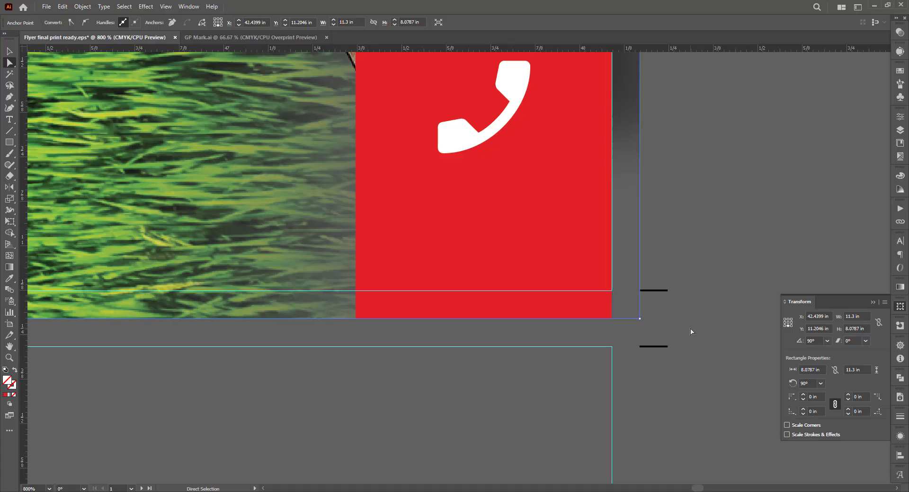
pyautogui.click(613, 307)
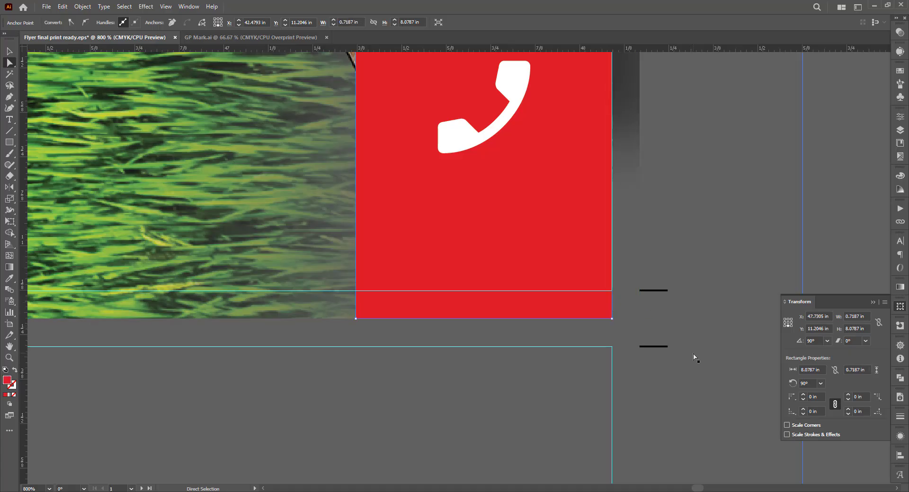
pyautogui.press('Right')
pyautogui.click(640, 371)
pyautogui.scroll(-5, 576, 361)
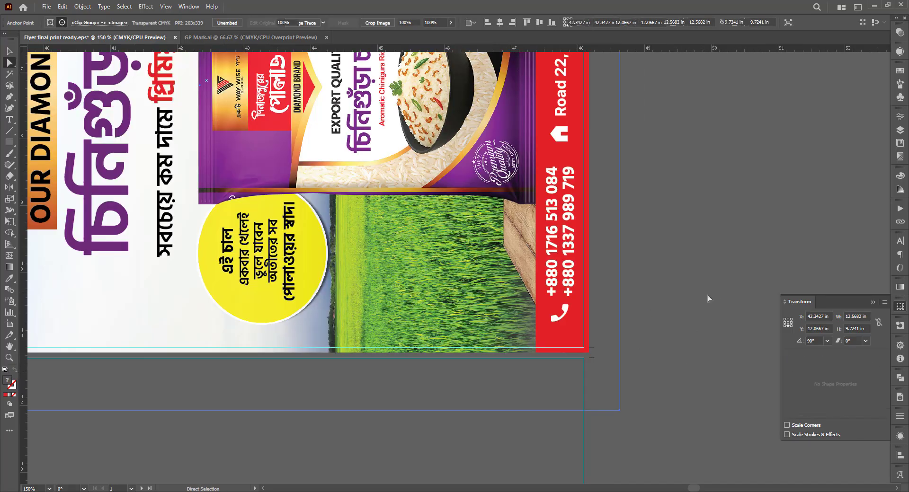
pyautogui.click(709, 299)
# Step: Extend the top edge of the Diamond Brand flyer's background and red contact strip upward by a 2 mm bleed
pyautogui.scroll(10, 668, 197)
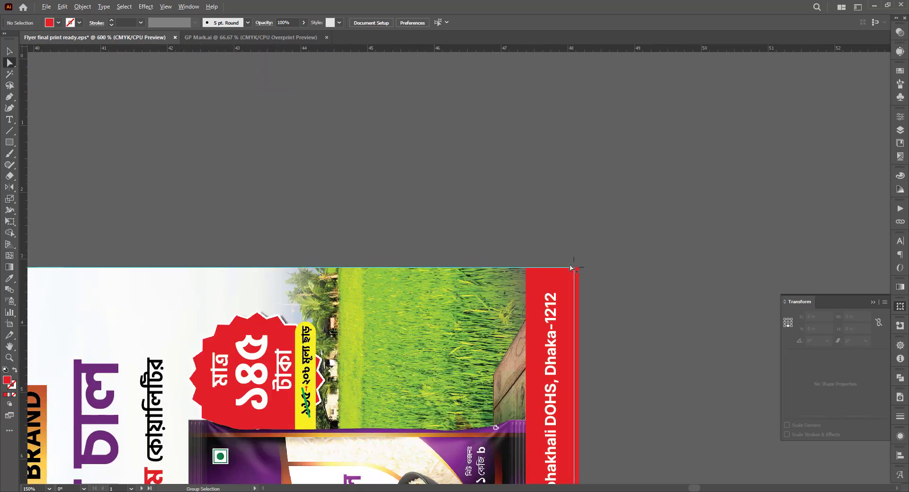
pyautogui.scroll(5, 573, 268)
pyautogui.click(628, 290)
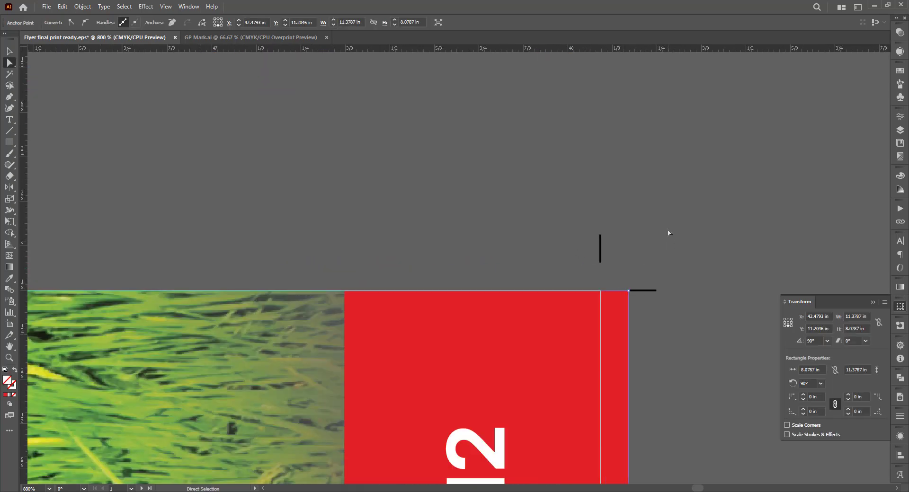
pyautogui.click(615, 293)
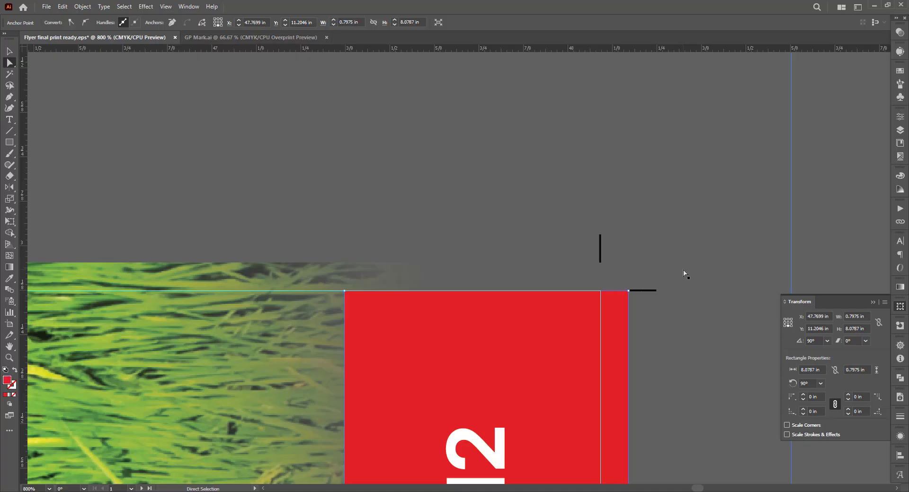
pyautogui.click(685, 273)
pyautogui.scroll(-5, 684, 273)
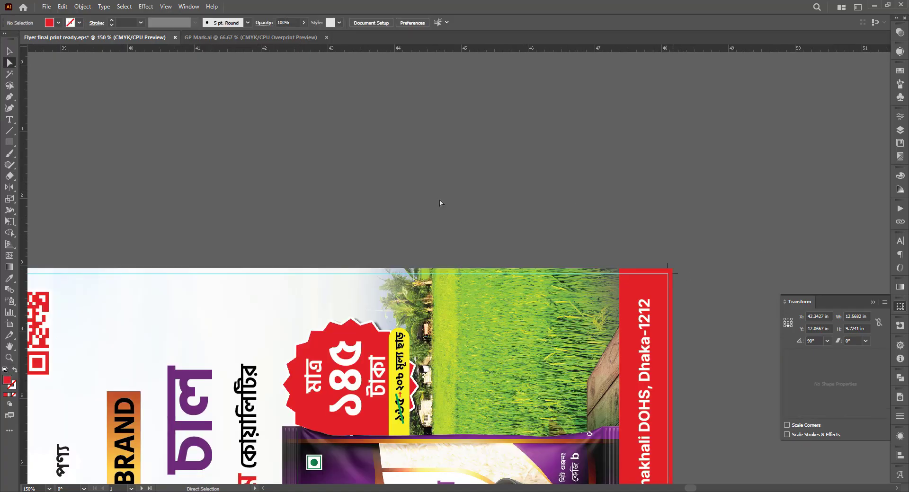
# Step: Extend the top edge of the Diamond Brand flyer's red header strip upward to match the background's 2 mm bleed
pyautogui.hscroll(-5, 676, 188)
pyautogui.scroll(3, 470, 297)
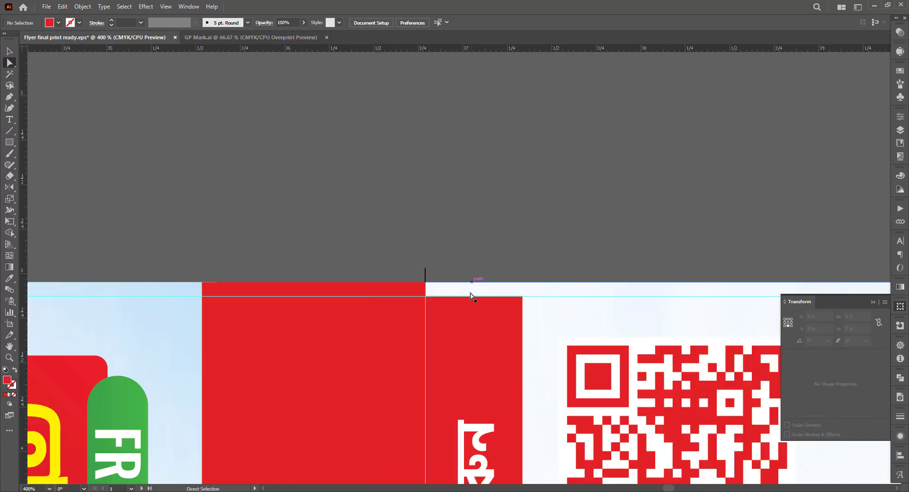
pyautogui.click(471, 293)
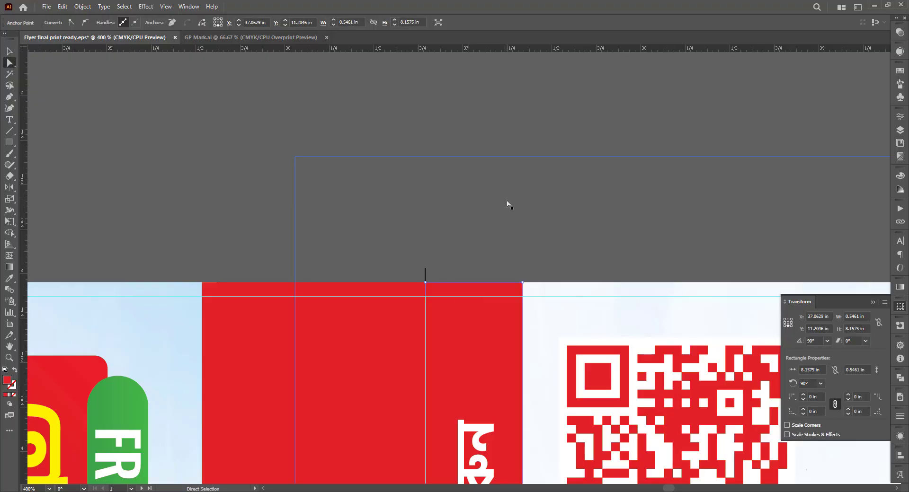
pyautogui.click(232, 152)
pyautogui.scroll(-5, 289, 164)
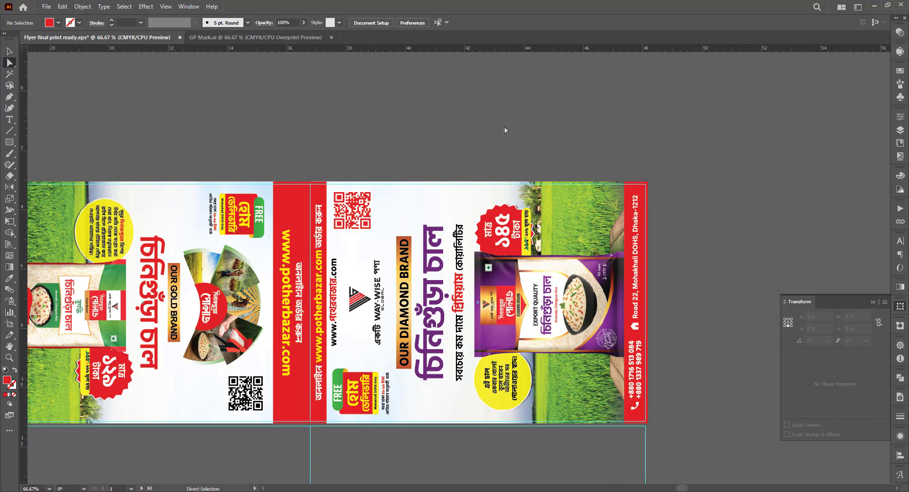
# Step: Duplicate the Gold Brand and Diamond Brand flyers together into the lower pair of frames, aligned with the bleed of the upper pair
pyautogui.hscroll(-5, 506, 130)
pyautogui.press('v')
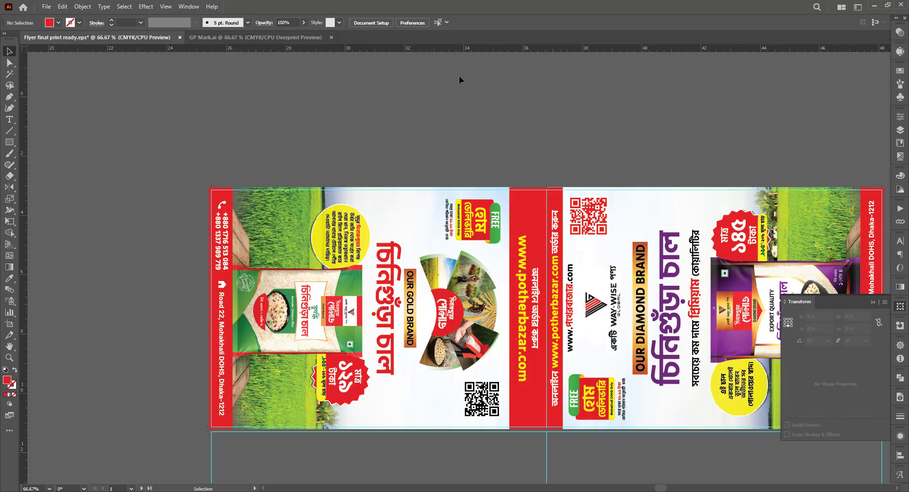
pyautogui.hscroll(3, 459, 76)
pyautogui.scroll(-1, 459, 75)
pyautogui.click(542, 190)
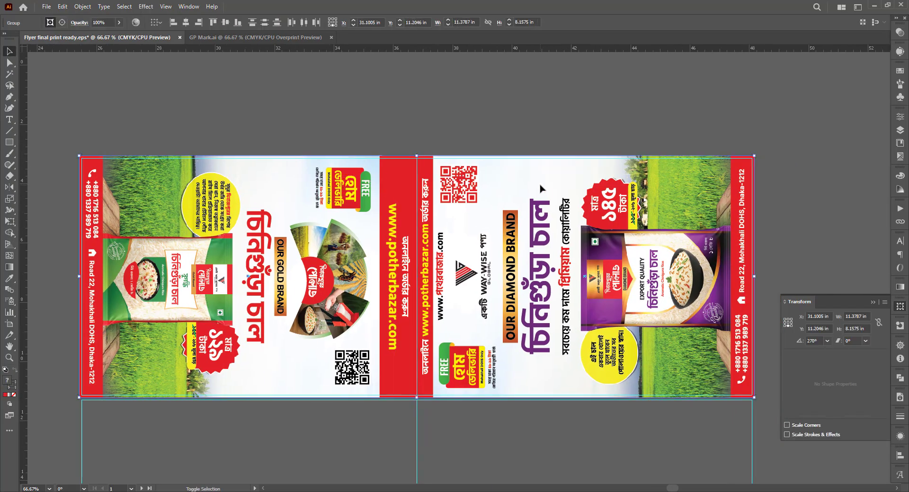
pyautogui.click(496, 104)
pyautogui.scroll(-1, 418, 101)
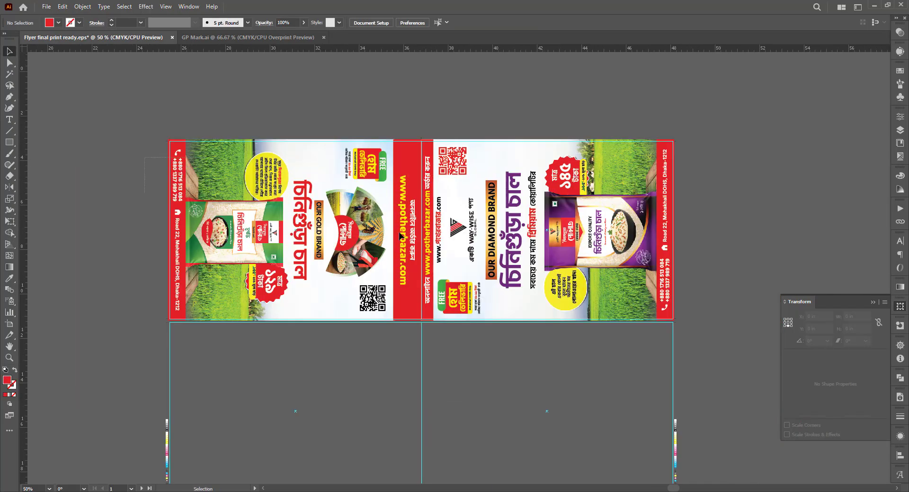
pyautogui.moveTo(400, 233); pyautogui.dragTo(682, 280)
pyautogui.scroll(-1, 728, 339)
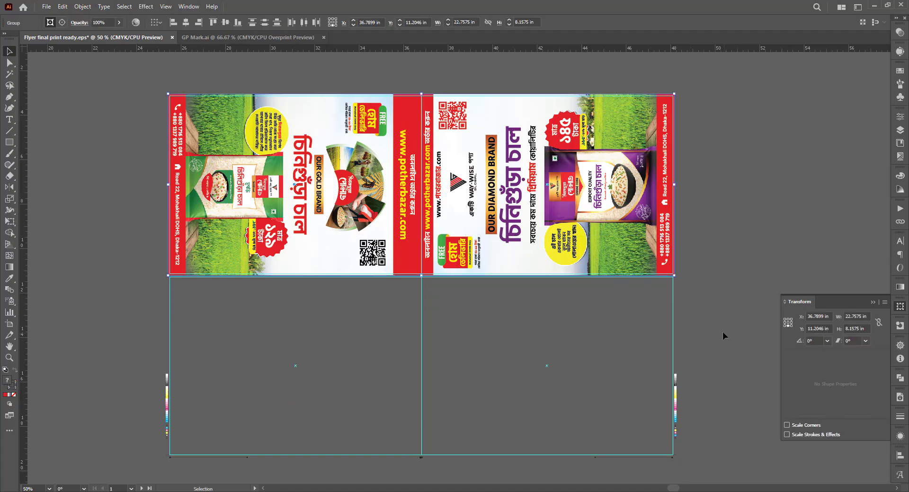
pyautogui.moveTo(526, 114); pyautogui.dragTo(534, 300)
pyautogui.scroll(7, 439, 288)
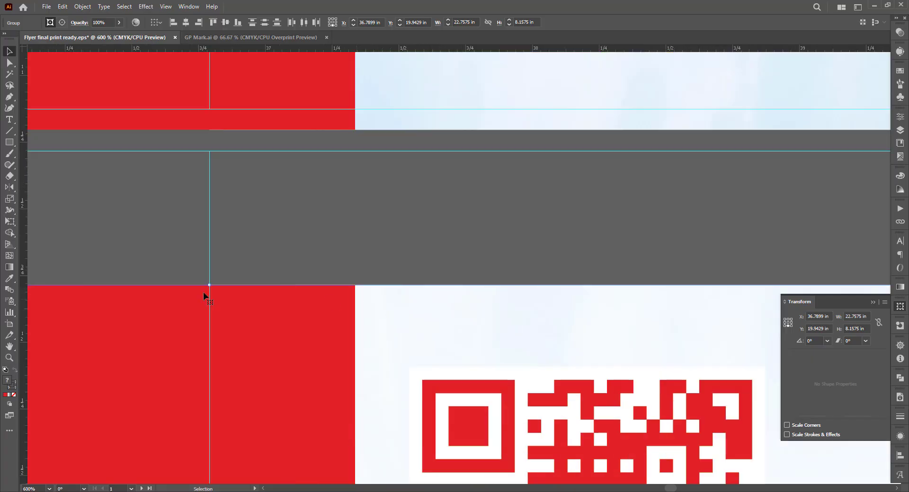
pyautogui.moveTo(252, 342); pyautogui.dragTo(263, 186)
# Step: Examine the four-up layout, checking the flyers' edges, the gap between the rows, the crop marks and the colour bars
pyautogui.scroll(-4, 285, 194)
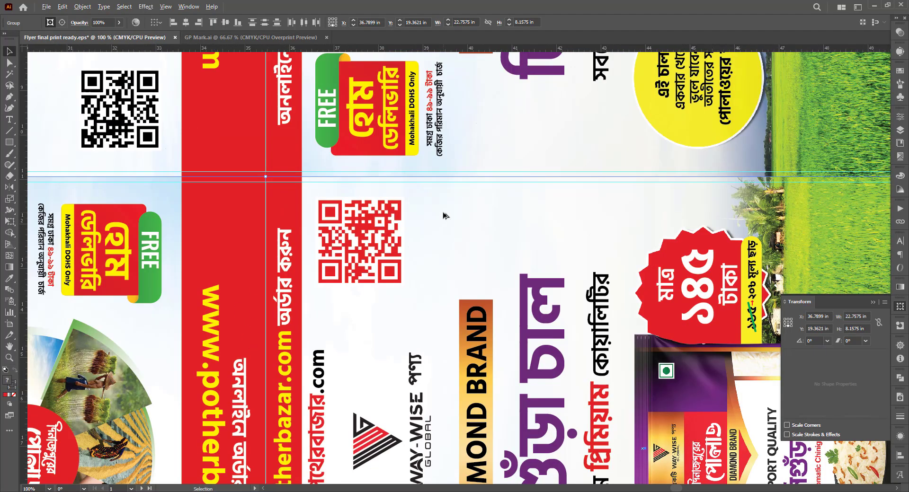
pyautogui.scroll(-2, 445, 216)
pyautogui.click(757, 209)
pyautogui.scroll(-2, 758, 210)
pyautogui.hscroll(-2, 757, 209)
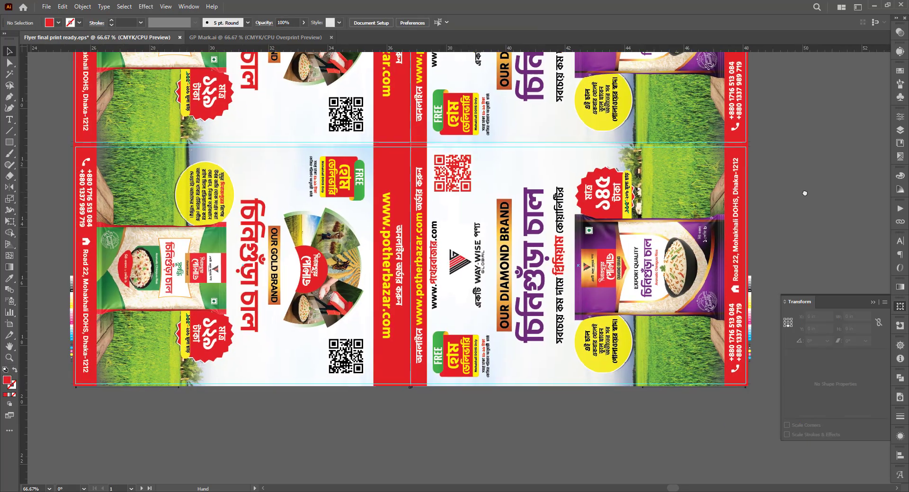
pyautogui.scroll(-2, 800, 195)
pyautogui.scroll(3, 391, 365)
pyautogui.scroll(-3, 390, 364)
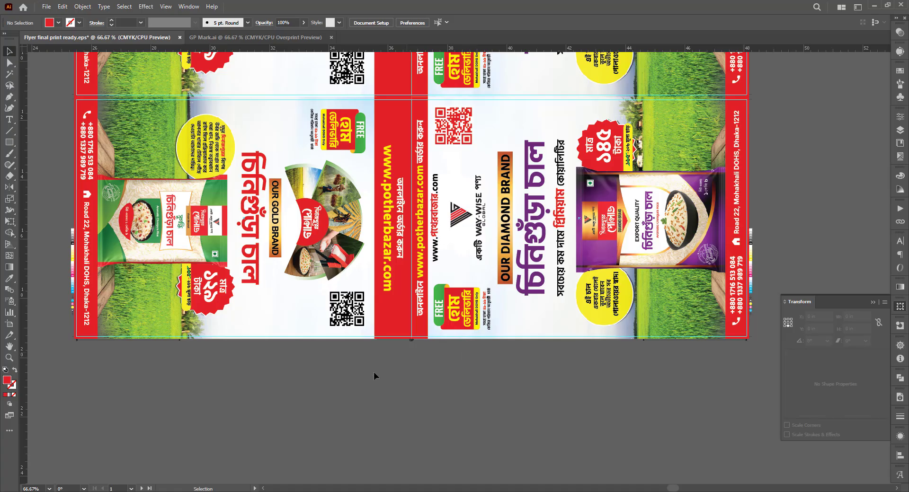
pyautogui.scroll(-1, 374, 377)
pyautogui.scroll(3, 724, 364)
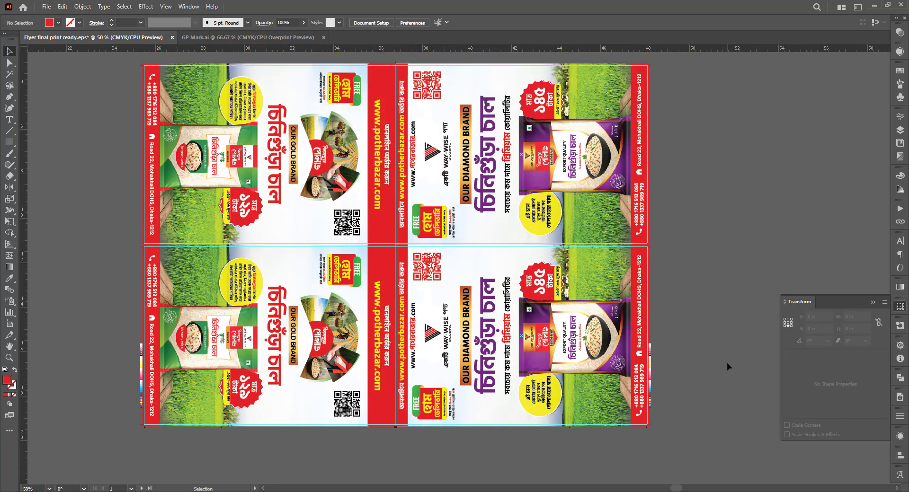
pyautogui.scroll(3, 671, 385)
pyautogui.scroll(-1, 670, 380)
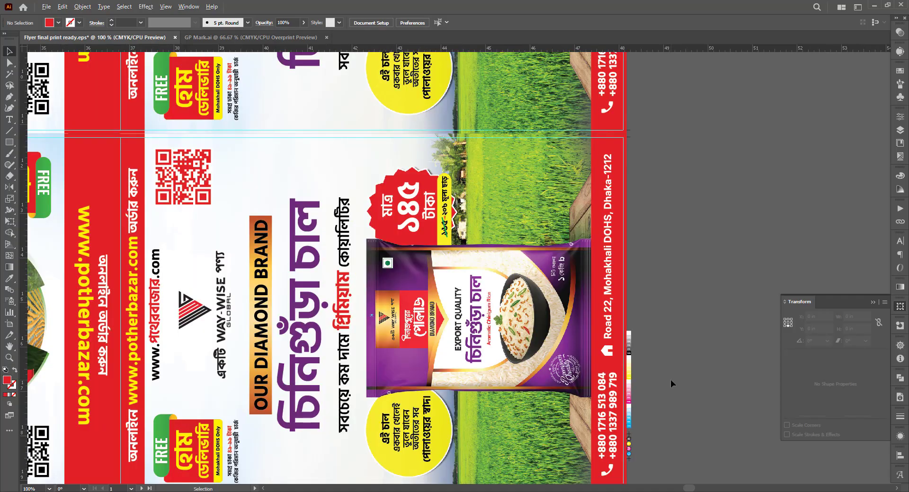
pyautogui.scroll(-1, 671, 380)
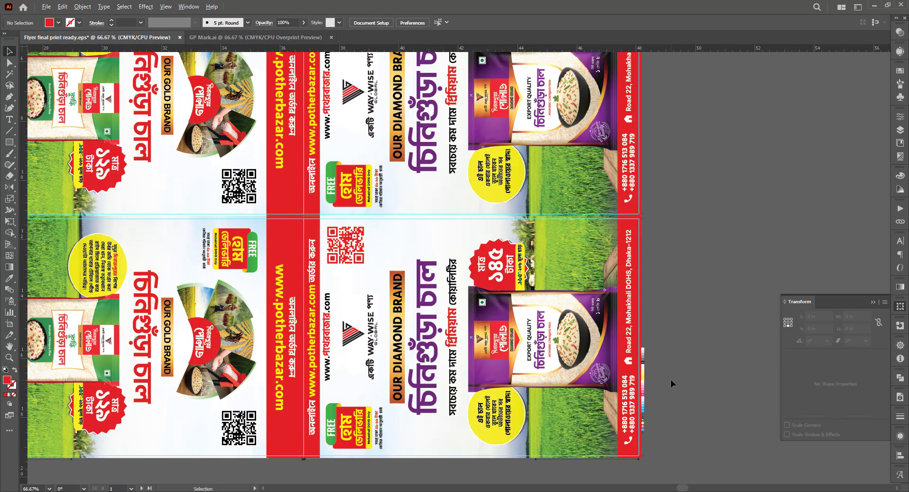
pyautogui.scroll(-1, 671, 380)
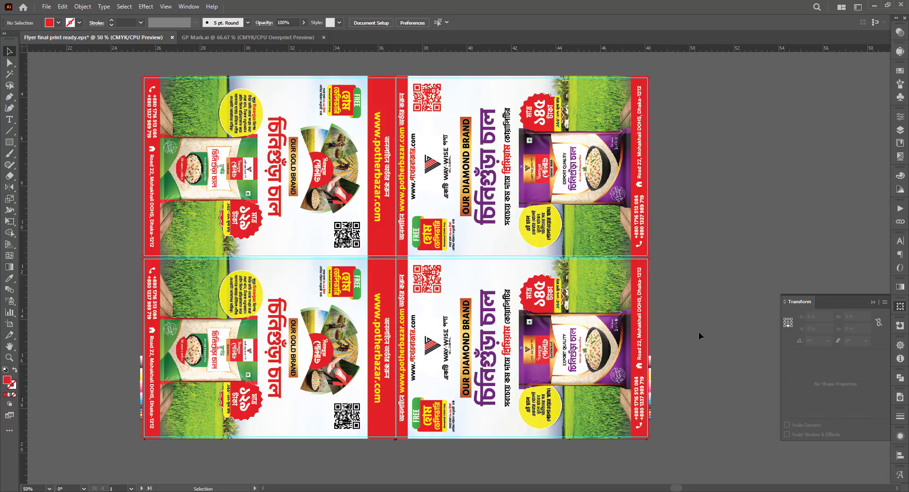
pyautogui.click(873, 302)
pyautogui.scroll(1, 786, 388)
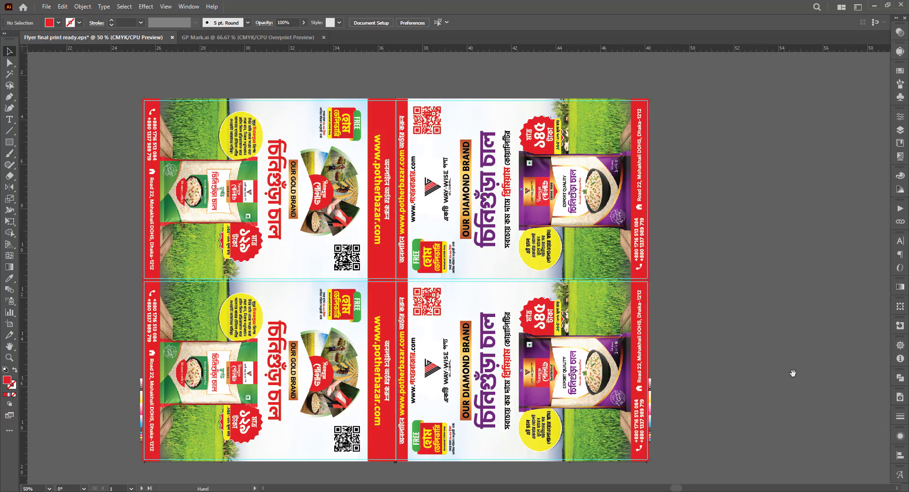
pyautogui.moveTo(791, 372); pyautogui.dragTo(755, 365)
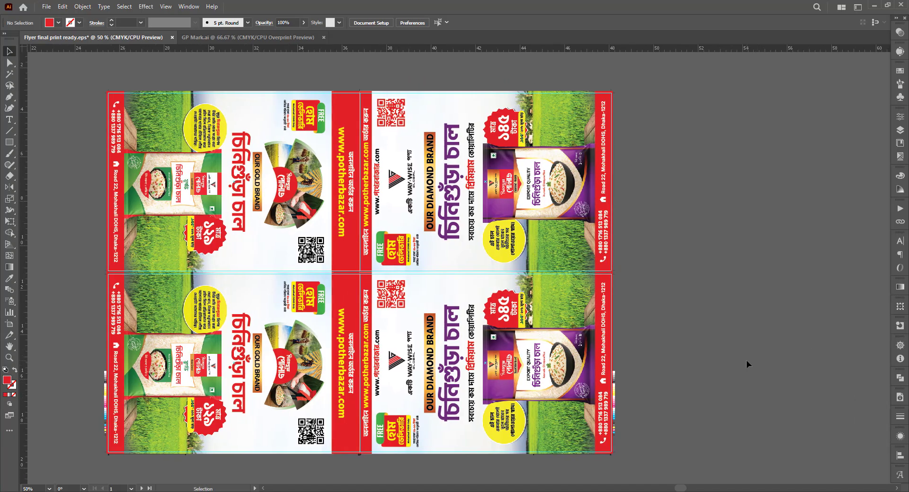
pyautogui.scroll(-1, 743, 361)
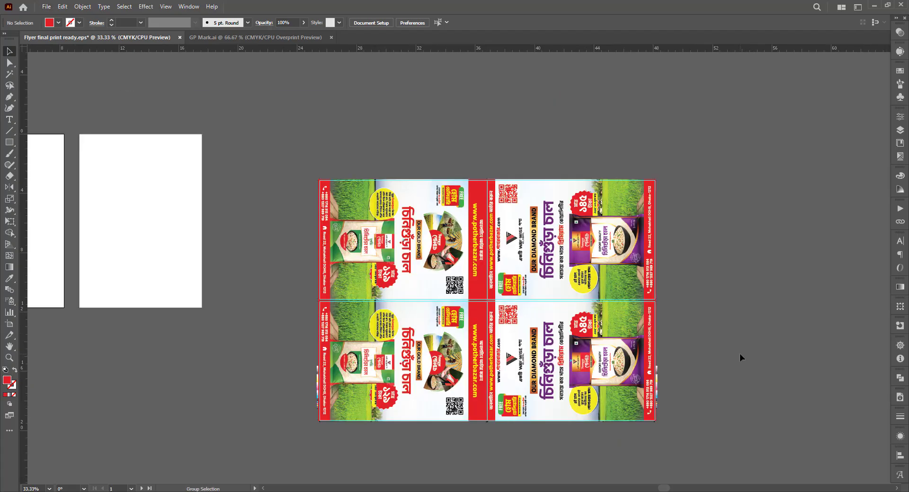
# Step: Replace the existing artboards with one custom artboard of about 25.2 × 18 in around the four-up layout
pyautogui.click(9, 324)
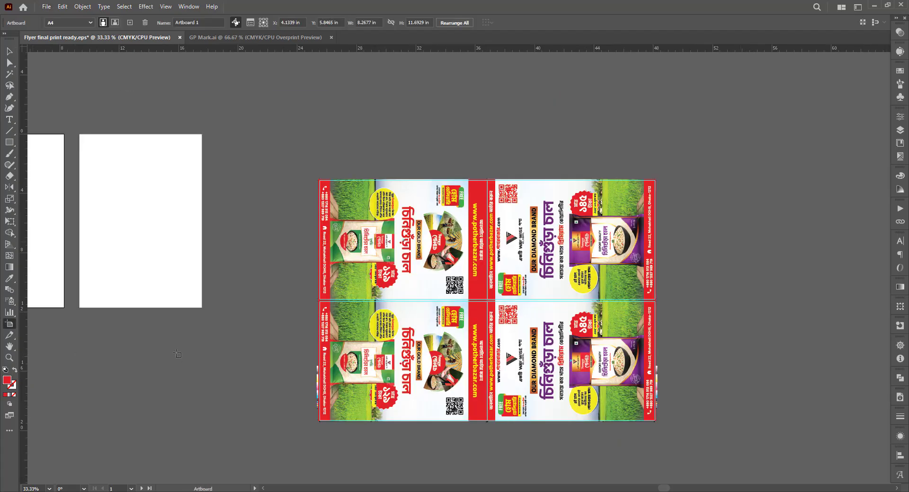
pyautogui.click(66, 23)
pyautogui.click(74, 45)
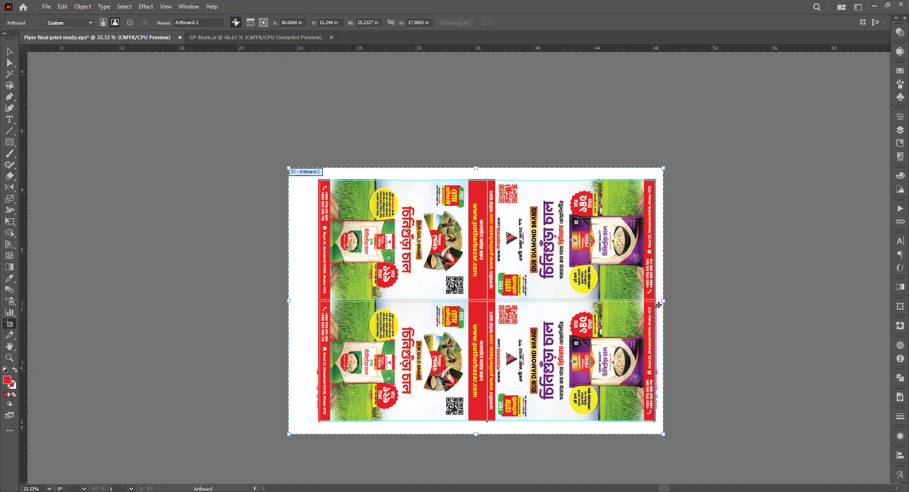
# Step: Enlarge the artboard symmetrically around the four-up layout to about 38.9 × 27.7 in
pyautogui.moveTo(664, 301); pyautogui.dragTo(764, 308)
pyautogui.scroll(-1, 569, 289)
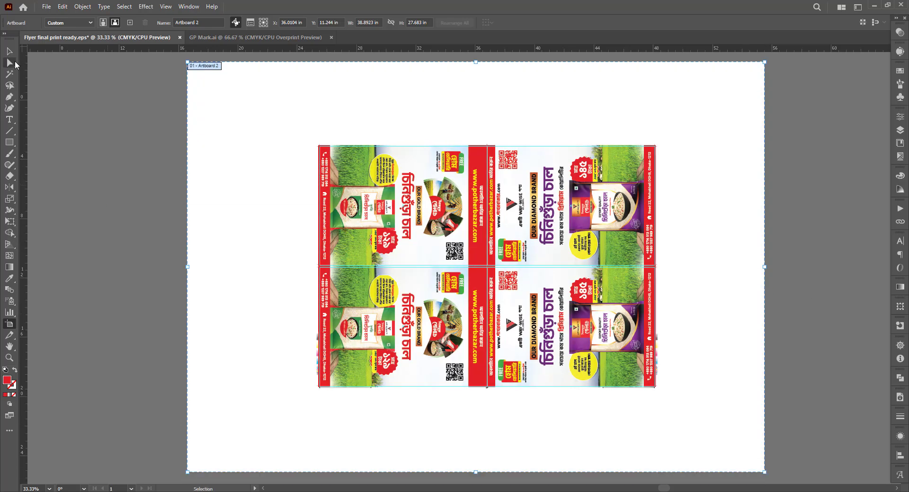
pyautogui.click(10, 51)
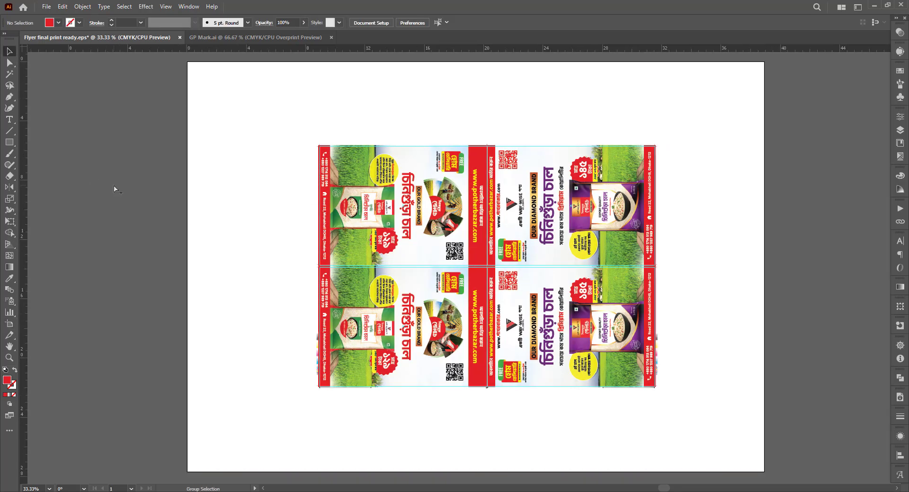
# Step: Group the entire four-up layout, including its crop marks and colour bars
pyautogui.moveTo(282, 126); pyautogui.dragTo(731, 410)
pyautogui.click(718, 389)
pyautogui.scroll(2, 700, 278)
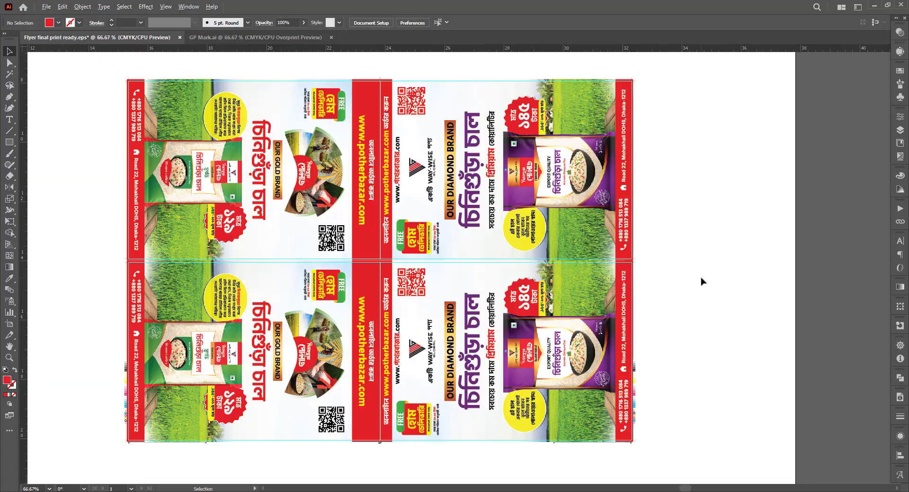
# Step: Hide the guides to examine the flyers and crop marks without them, and show the guides again
pyautogui.moveTo(718, 288); pyautogui.dragTo(747, 321)
pyautogui.scroll(2, 723, 335)
pyautogui.rightClick(698, 200)
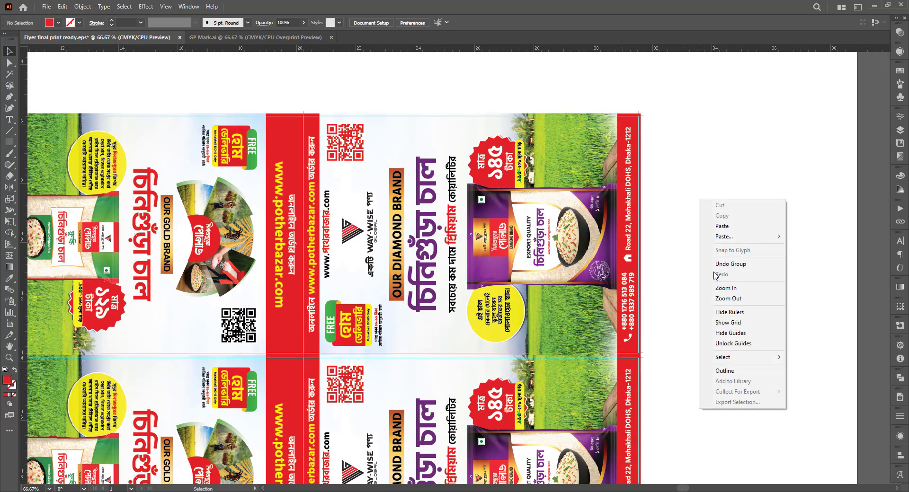
pyautogui.click(720, 337)
pyautogui.scroll(-2, 733, 277)
pyautogui.scroll(2, 706, 266)
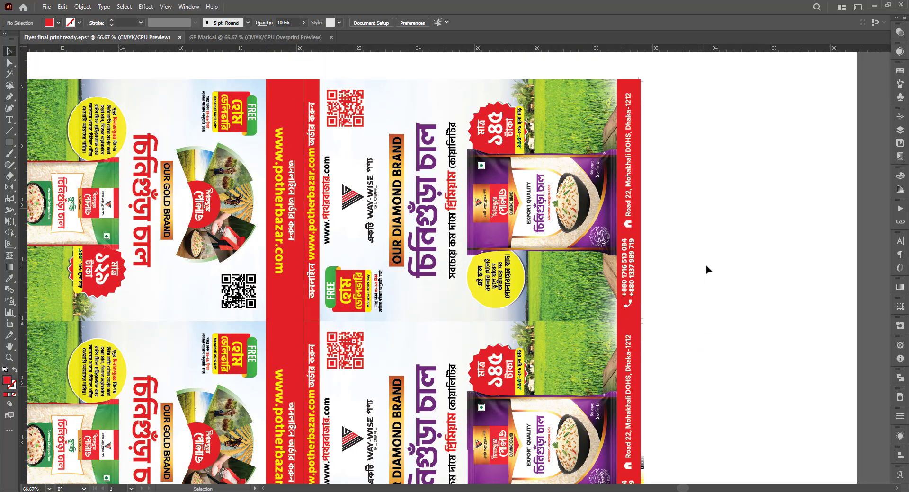
pyautogui.scroll(3, 304, 106)
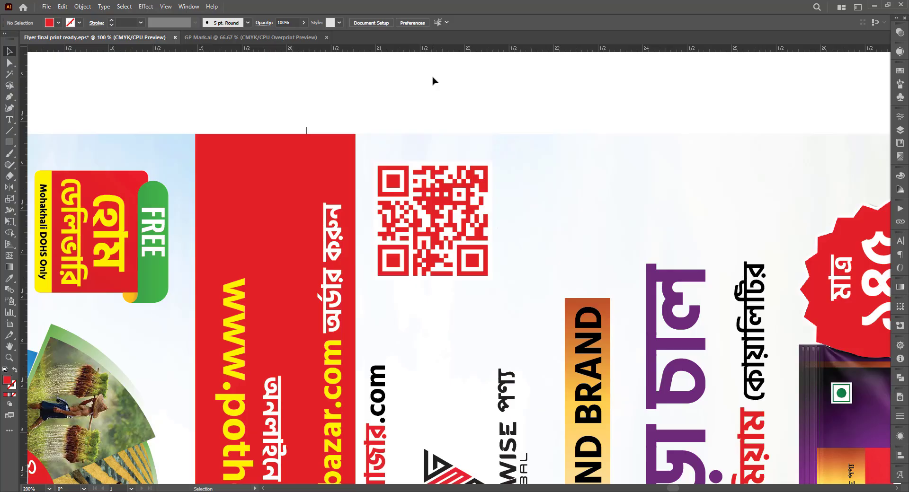
pyautogui.scroll(-3, 432, 81)
pyautogui.scroll(-1, 377, 153)
pyautogui.scroll(1, 754, 291)
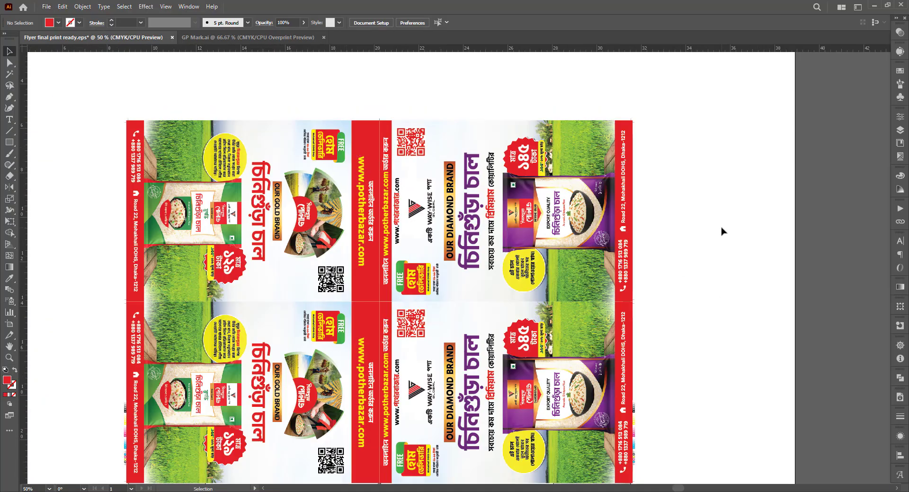
pyautogui.rightClick(723, 231)
pyautogui.click(736, 368)
pyautogui.scroll(-1, 672, 294)
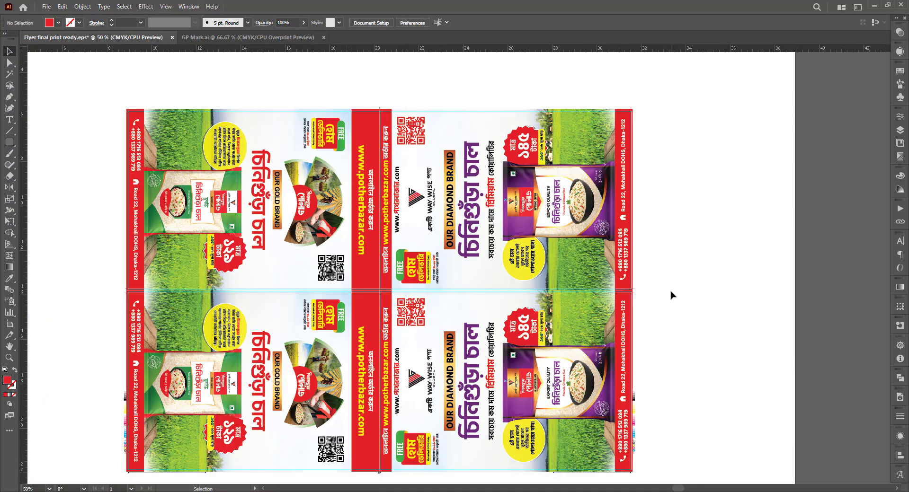
# Step: Turn on Overprint Preview for the document's colour separations
pyautogui.moveTo(707, 264); pyautogui.dragTo(660, 248)
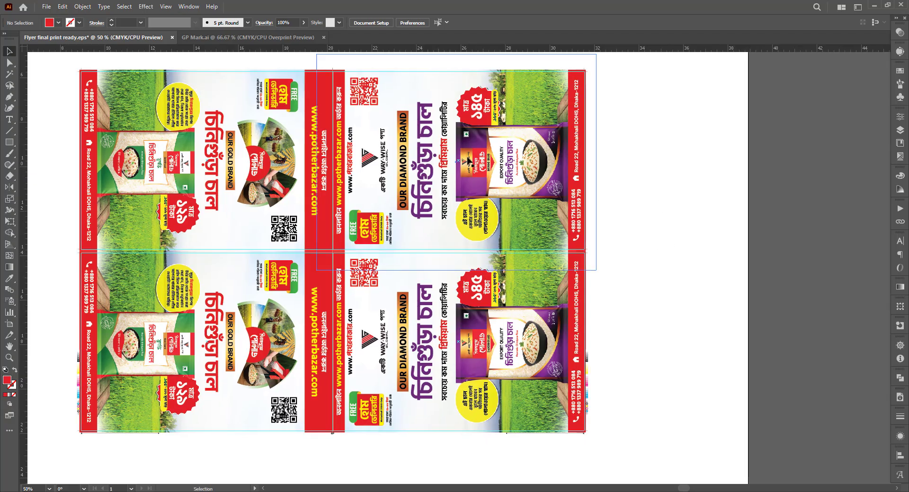
pyautogui.click(900, 156)
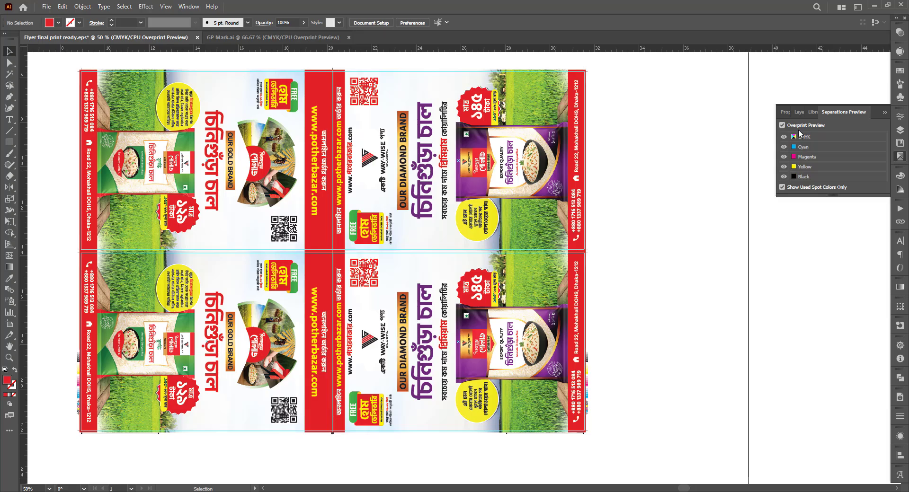
pyautogui.click(783, 125)
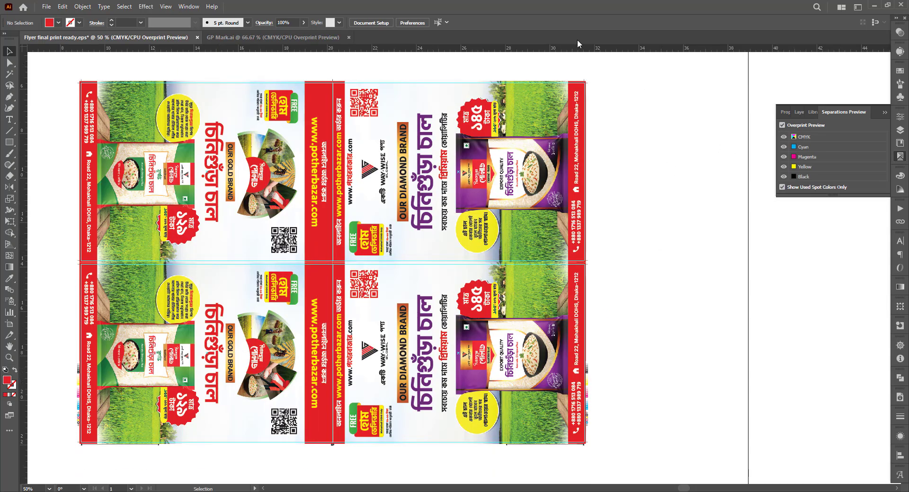
# Step: Hide and restore the Black separation to check how the Gold Brand flyer's black text prints over its backgrounds
pyautogui.click(784, 176)
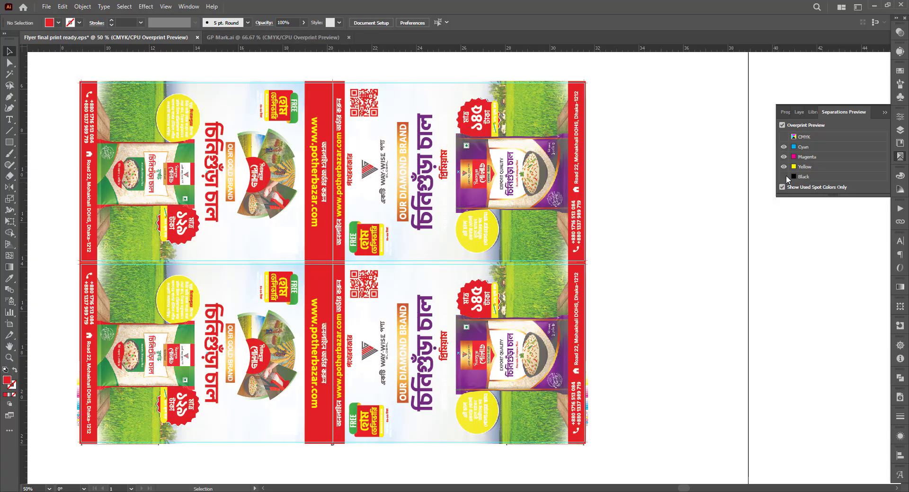
pyautogui.click(786, 177)
pyautogui.click(786, 176)
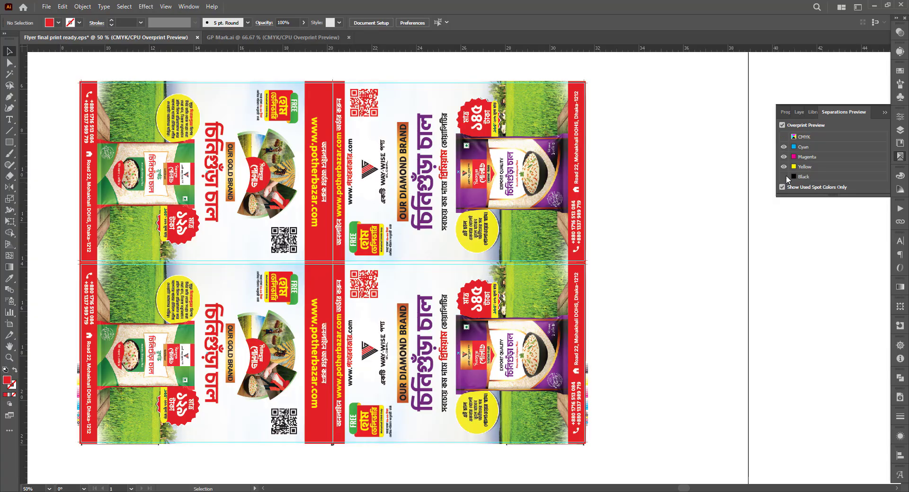
pyautogui.scroll(4, 144, 87)
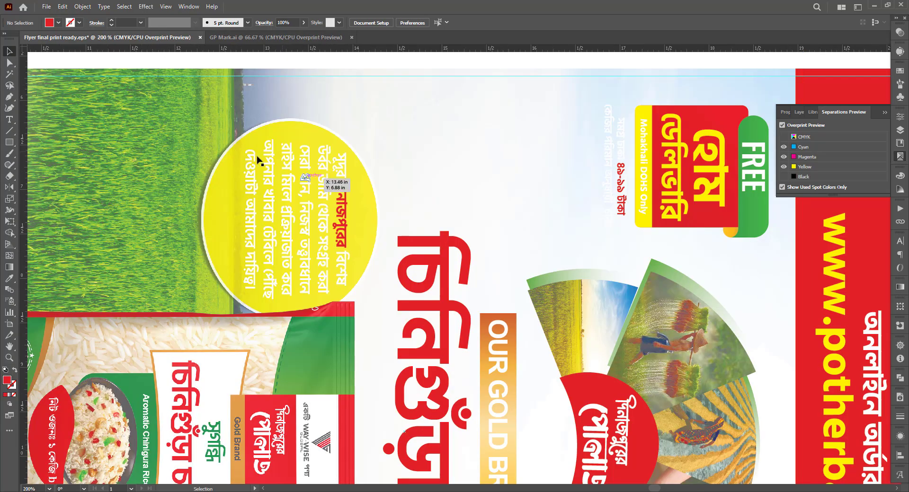
pyautogui.click(784, 177)
pyautogui.click(784, 177)
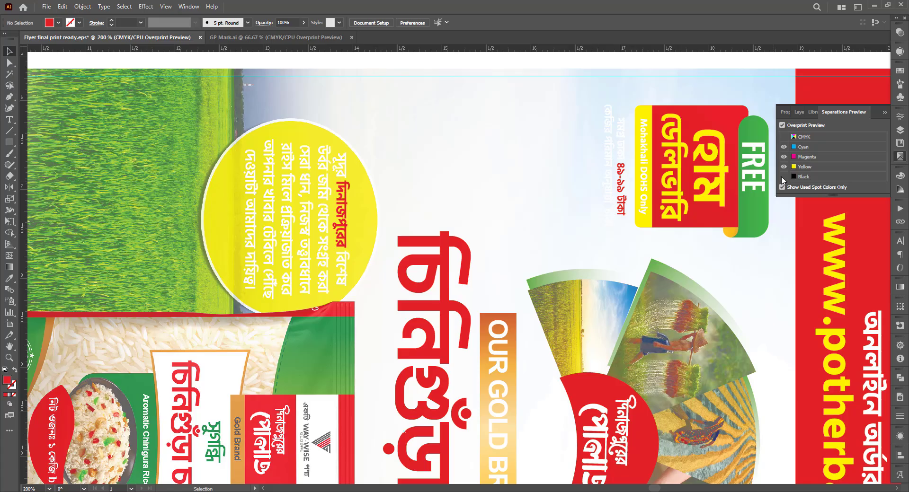
pyautogui.click(784, 177)
# Step: Select a single black letter in the Gold Brand flyer's yellow circle with the Group Selection tool and check its CMYK mix
pyautogui.click(9, 63)
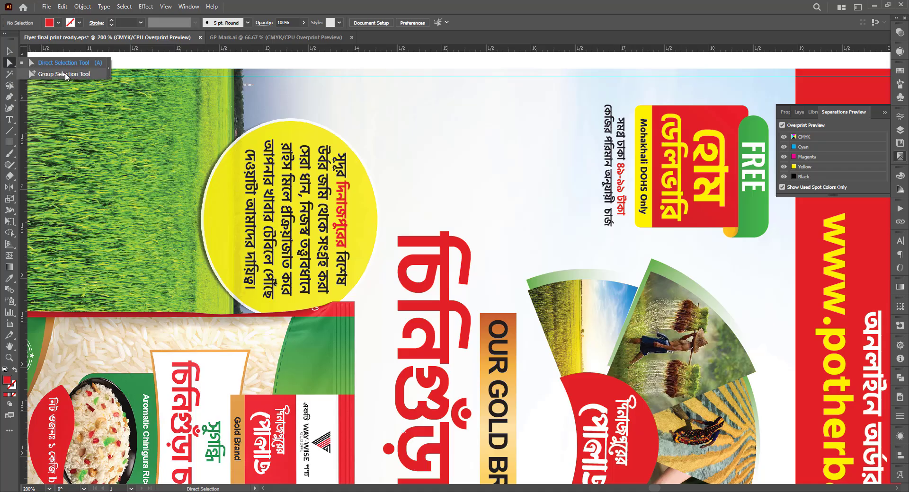
pyautogui.click(58, 75)
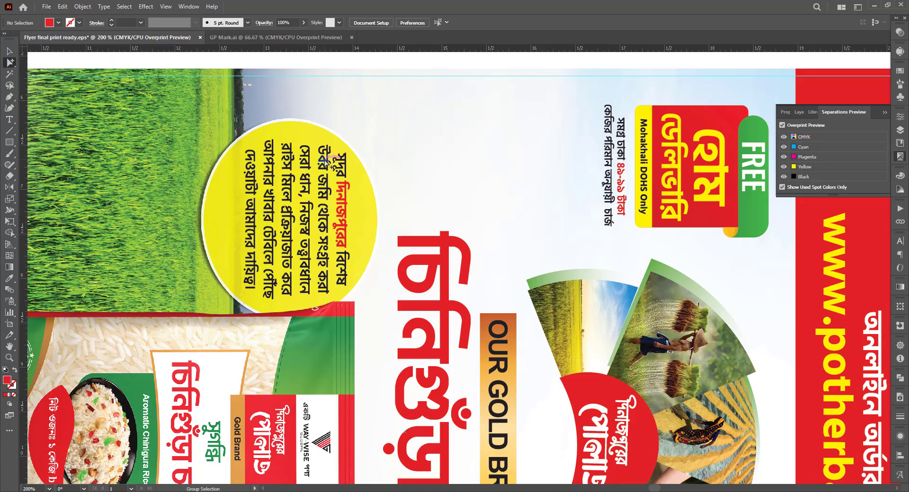
pyautogui.click(338, 170)
pyautogui.scroll(4, 341, 172)
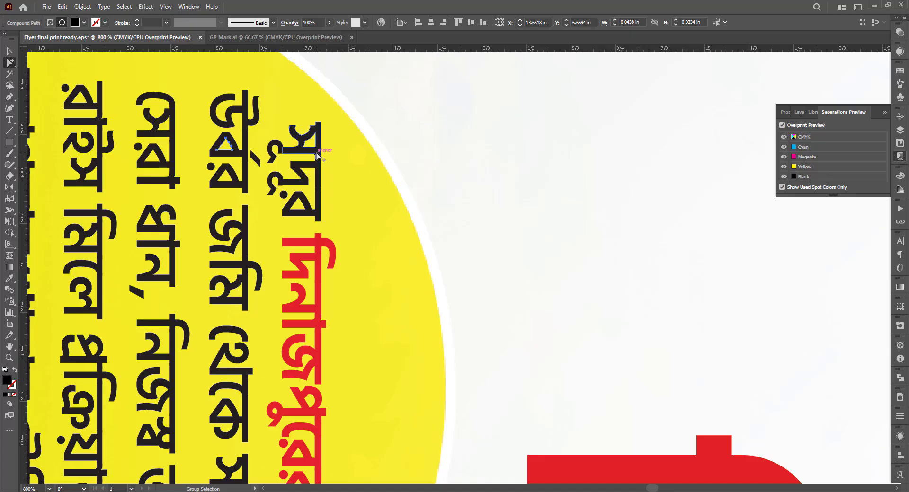
pyautogui.scroll(-4, 405, 243)
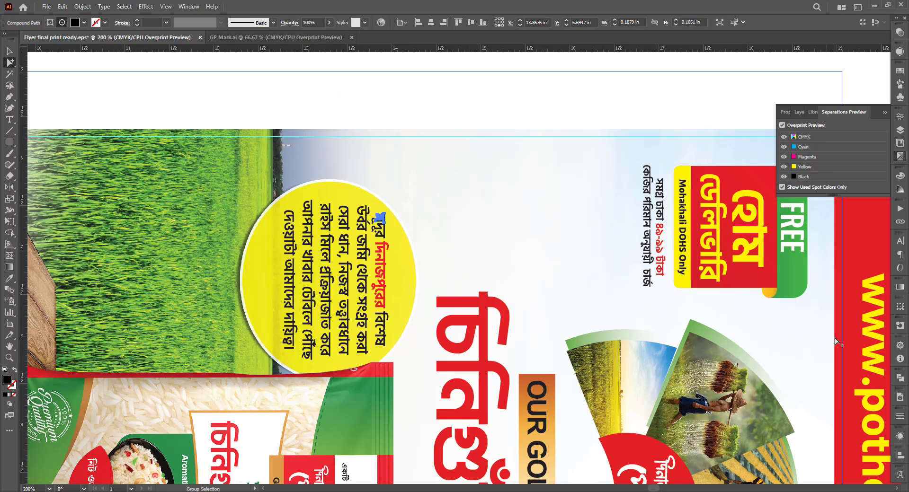
pyautogui.scroll(2, 416, 223)
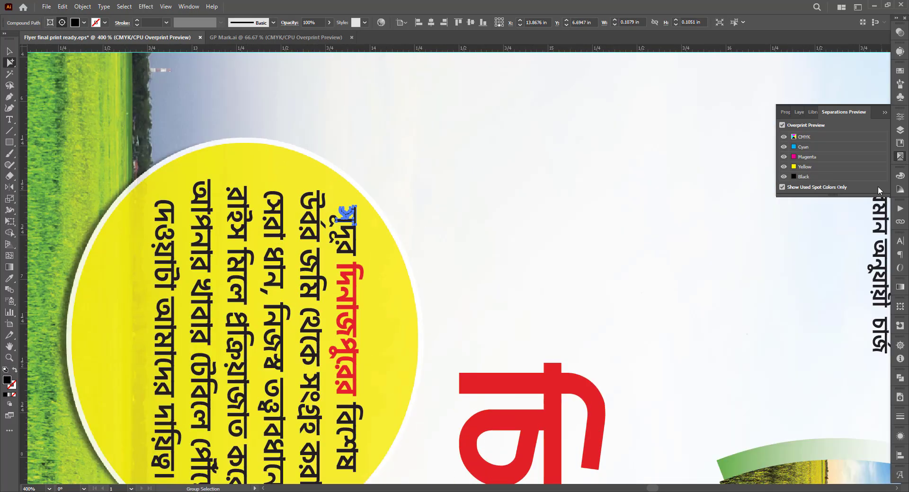
pyautogui.click(900, 176)
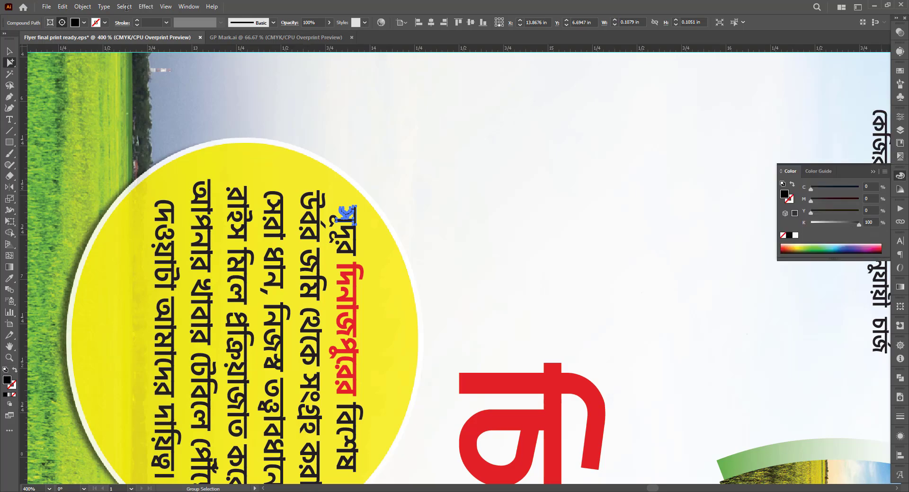
pyautogui.hotkey('alt', 's')
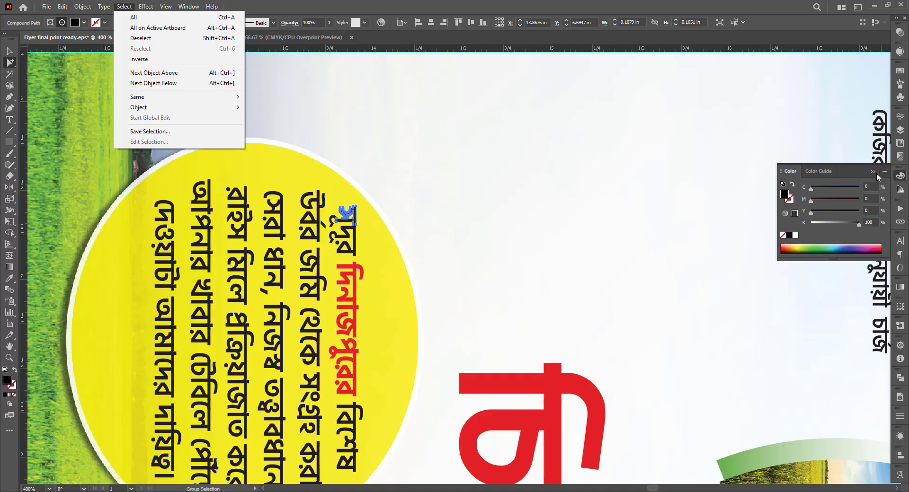
pyautogui.click(876, 174)
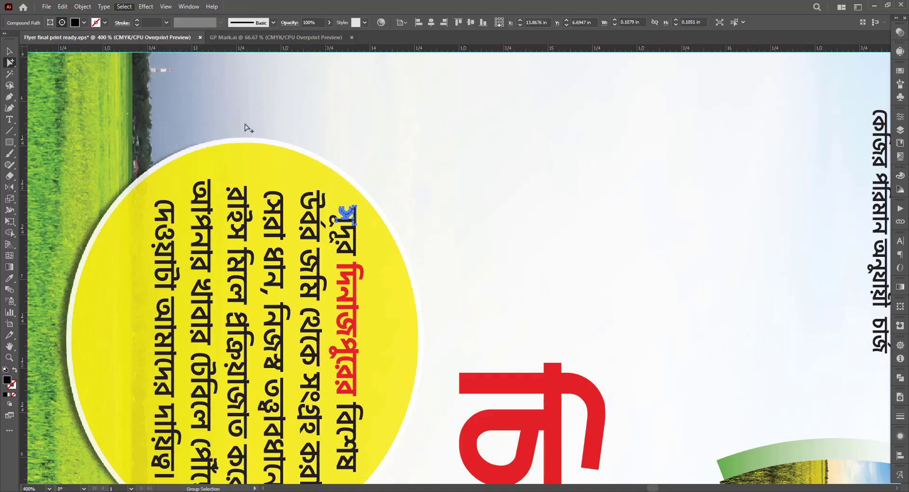
# Step: Select every object that has the same fill colour as the selected black letter
pyautogui.click(124, 7)
pyautogui.moveTo(145, 97)
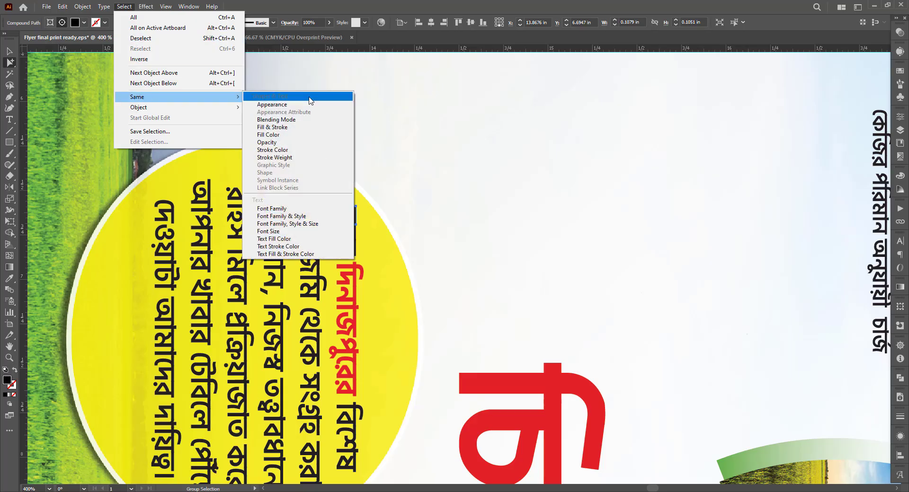
pyautogui.click(284, 135)
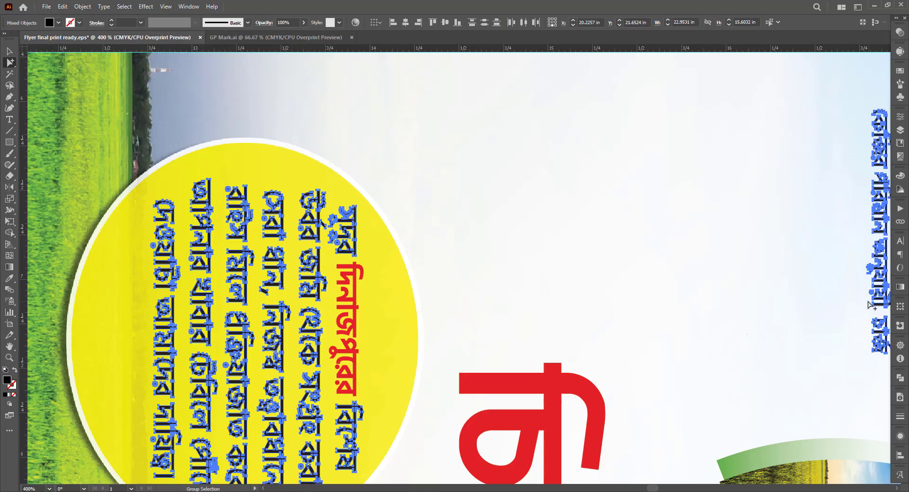
# Step: Turn on Overprint Fill for all the selected black objects
pyautogui.click(897, 400)
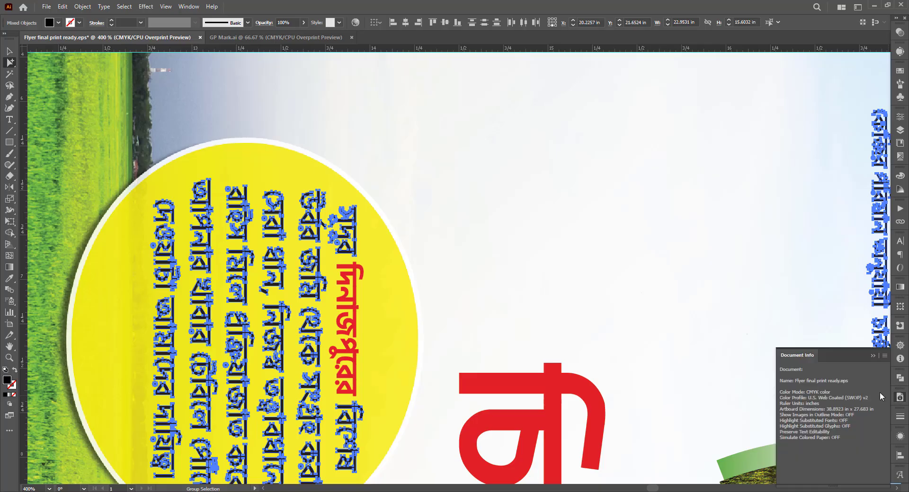
pyautogui.click(900, 400)
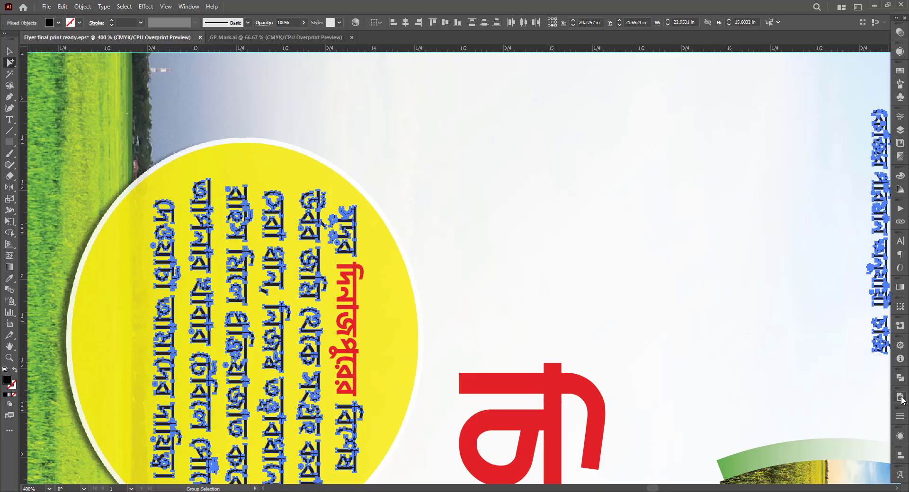
pyautogui.click(901, 327)
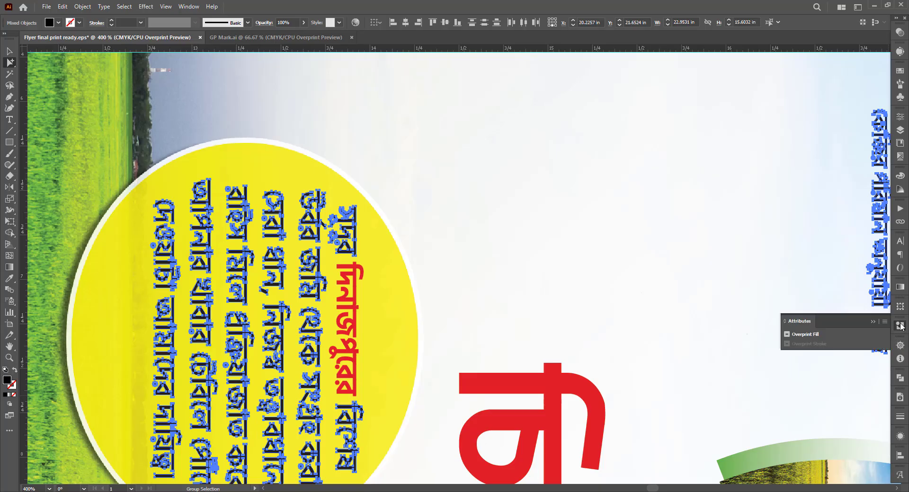
pyautogui.click(788, 335)
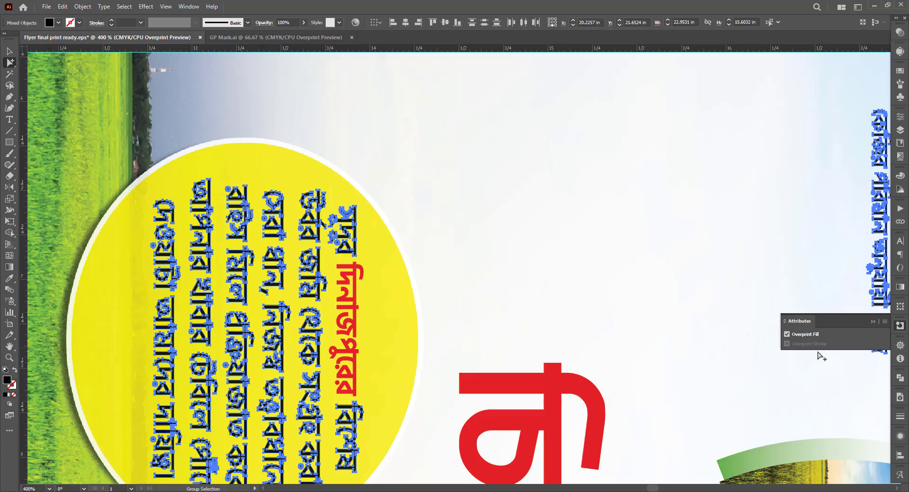
# Step: Hide and restore the Black separation to check the overprint of the text in the yellow circle
pyautogui.click(900, 157)
pyautogui.click(783, 176)
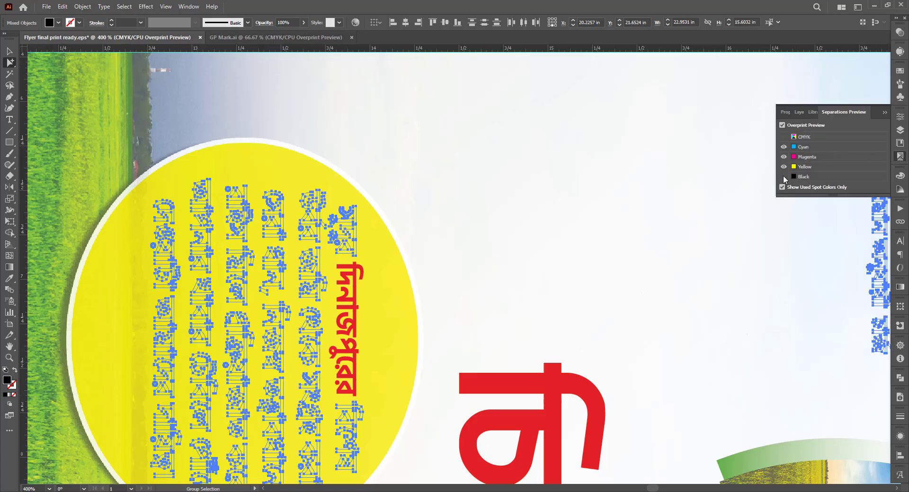
pyautogui.click(783, 176)
# Step: Deselect the black objects and repeatedly toggle the Black separation to check the overprint across the four-up layout
pyautogui.keyDown('alt'); pyautogui.scroll(-3, 390, 237); pyautogui.keyUp('alt')
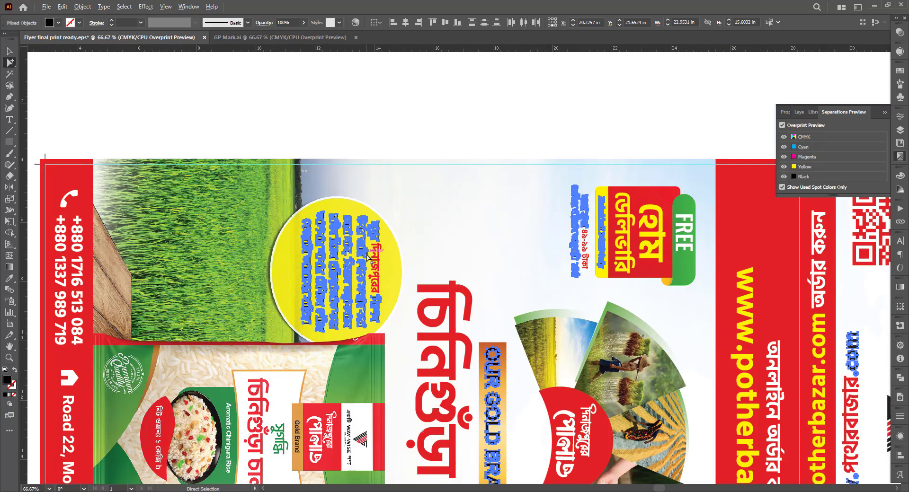
pyautogui.keyDown('alt'); pyautogui.scroll(-2, 462, 151); pyautogui.keyUp('alt')
pyautogui.moveTo(685, 137); pyautogui.dragTo(471, 87)
pyautogui.keyDown('alt'); pyautogui.scroll(-1, 550, 126); pyautogui.keyUp('alt')
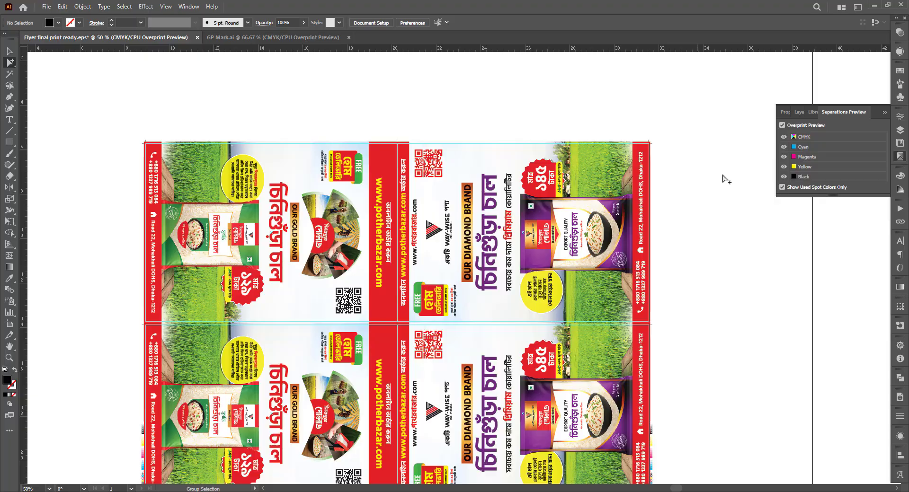
pyautogui.click(783, 177)
pyautogui.click(784, 176)
pyautogui.click(783, 176)
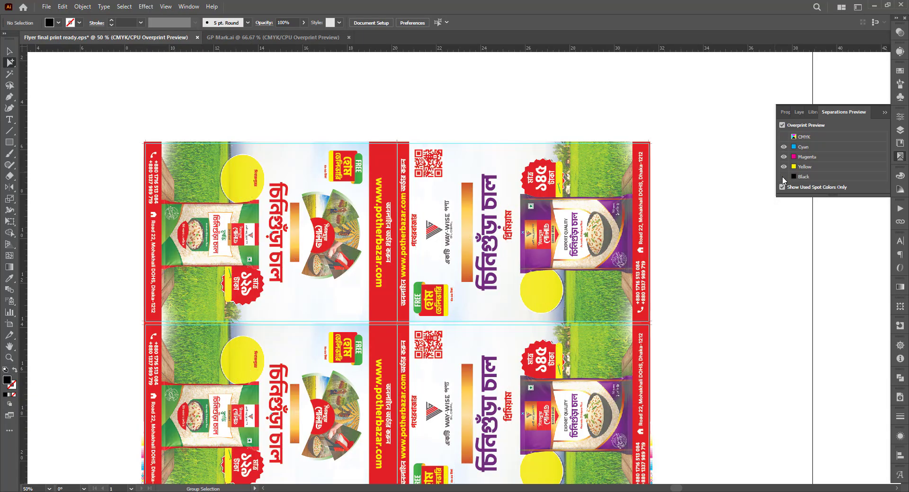
pyautogui.click(783, 176)
pyautogui.click(783, 177)
pyautogui.click(783, 177)
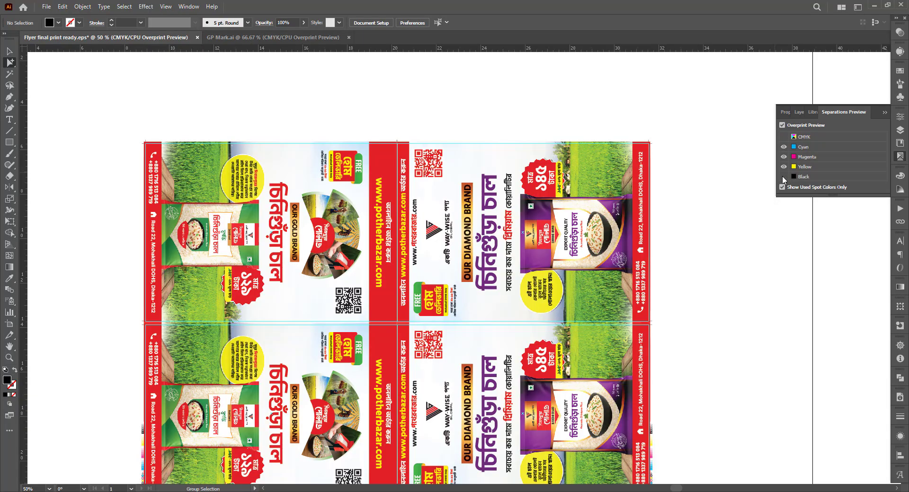
pyautogui.click(784, 177)
pyautogui.click(783, 176)
pyautogui.click(783, 177)
pyautogui.click(783, 177)
pyautogui.click(783, 176)
pyautogui.click(784, 176)
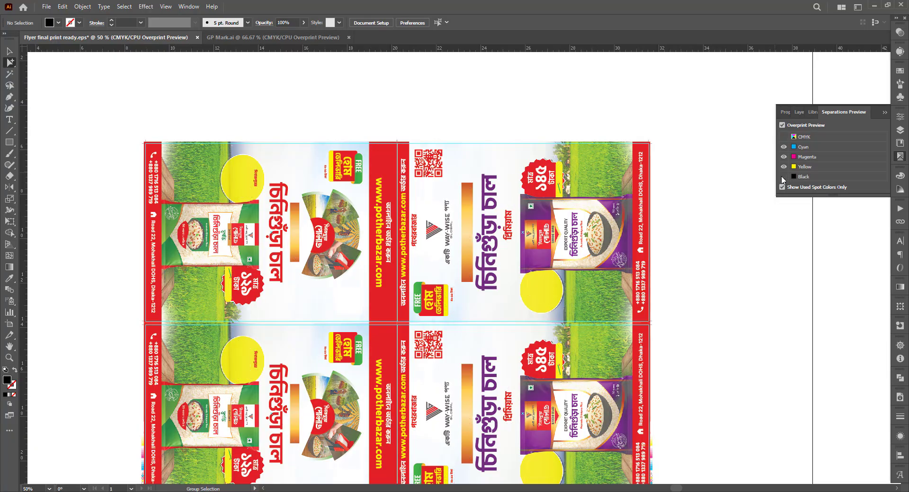
# Step: Switch the Black separation off and on to inspect the overprint across the upper flyers of the imposition
pyautogui.click(783, 177)
pyautogui.click(783, 176)
pyautogui.click(783, 177)
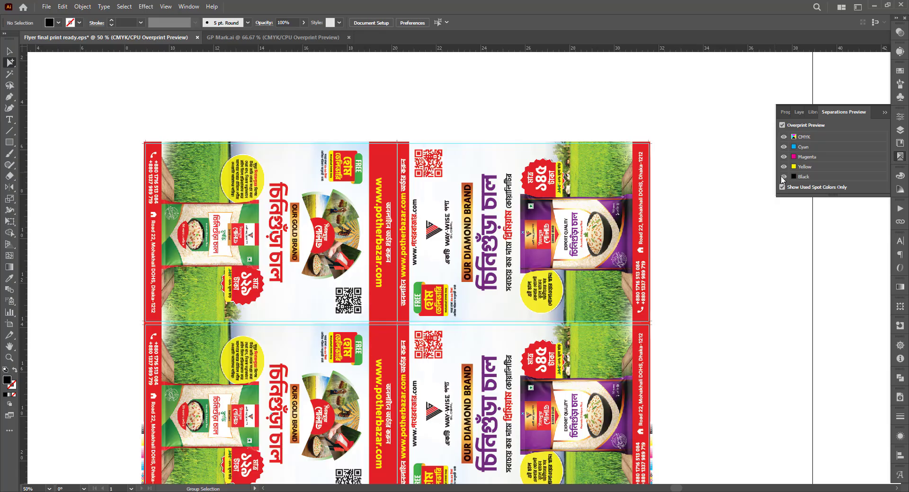
pyautogui.click(783, 177)
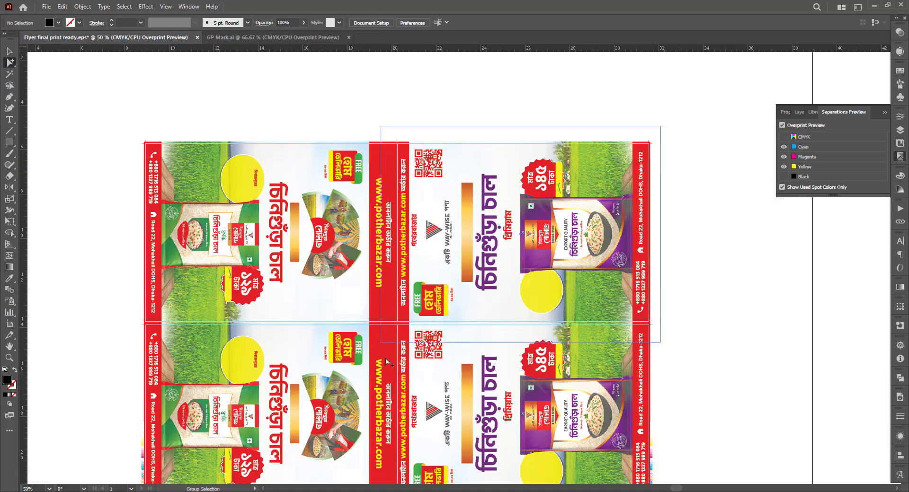
pyautogui.scroll(-2, 559, 299)
pyautogui.click(786, 178)
# Step: Inspect the Gold Brand side of the top flyer up close by repeatedly toggling the Black separation
pyautogui.moveTo(101, 78); pyautogui.dragTo(462, 246)
pyautogui.click(784, 176)
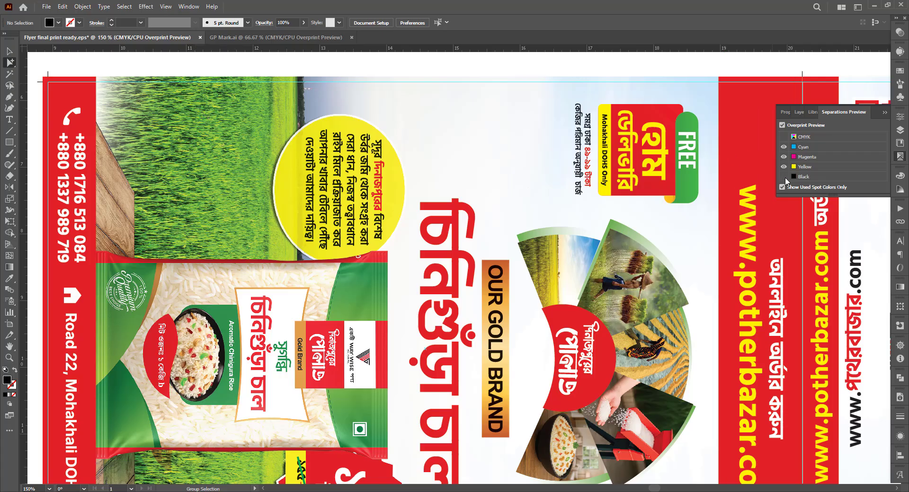
pyautogui.click(783, 176)
pyautogui.click(784, 177)
pyautogui.click(785, 177)
pyautogui.click(784, 177)
pyautogui.click(784, 178)
pyautogui.click(785, 177)
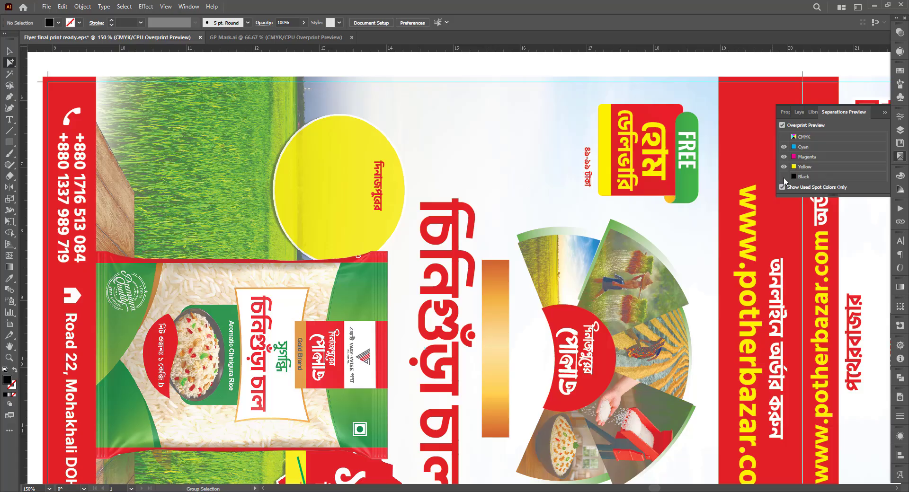
pyautogui.click(784, 178)
pyautogui.click(784, 177)
pyautogui.click(784, 177)
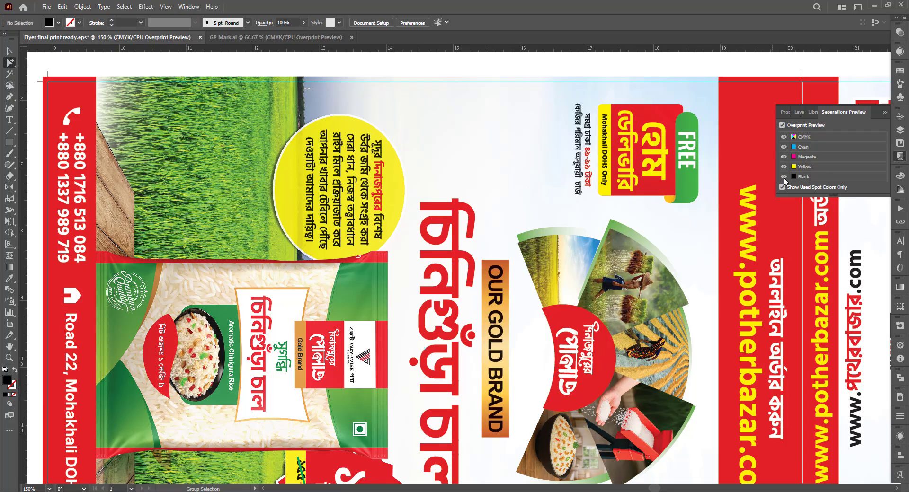
pyautogui.click(784, 177)
pyautogui.click(784, 177)
# Step: Examine the label on the green rice pack and the whole top flyer with the Black separation hidden and restored
pyautogui.scroll(-2, 361, 295)
pyautogui.scroll(4, 357, 290)
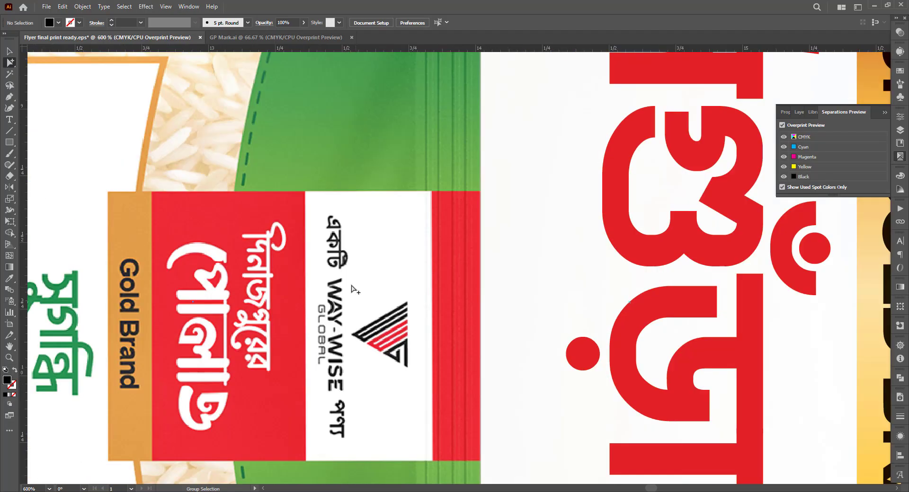
pyautogui.click(784, 176)
pyautogui.click(783, 176)
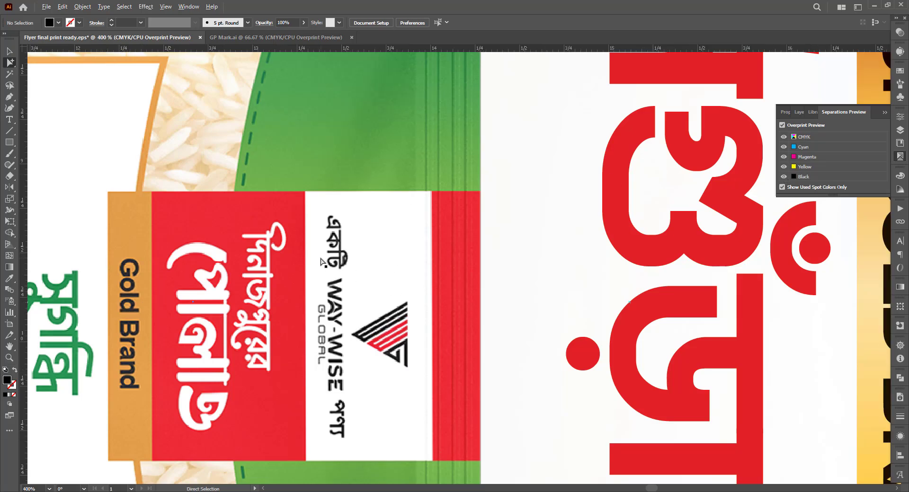
pyautogui.scroll(-5, 398, 284)
pyautogui.scroll(-1, 393, 303)
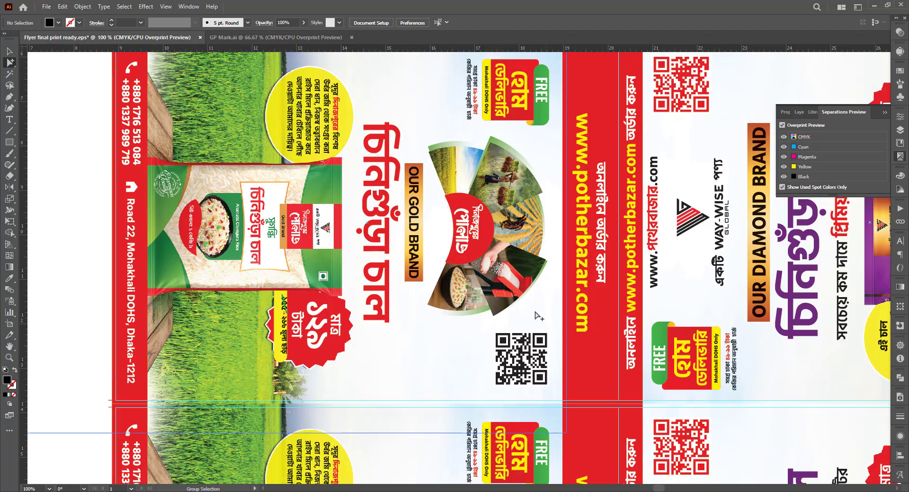
pyautogui.scroll(-1, 425, 280)
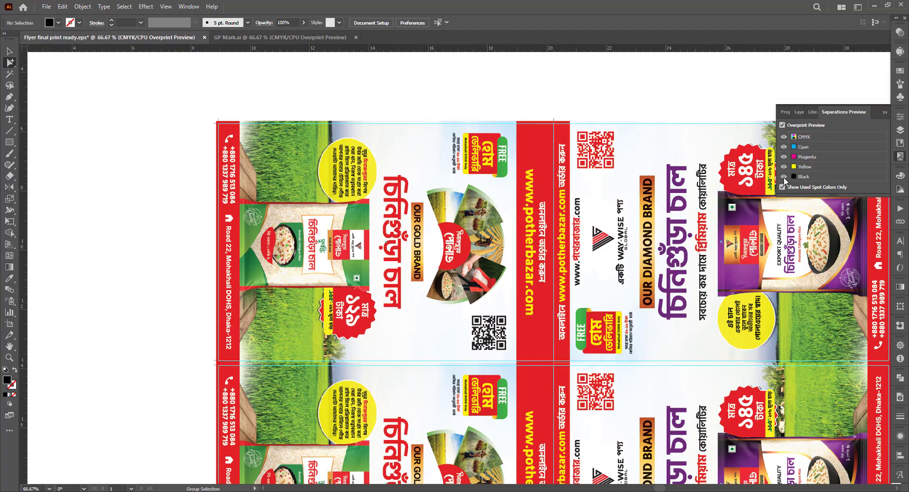
pyautogui.click(783, 176)
pyautogui.click(783, 177)
# Step: Select every object with the same fill colour as the letter W in the WAY-WISE logo text
pyautogui.scroll(4, 635, 240)
pyautogui.scroll(2, 634, 240)
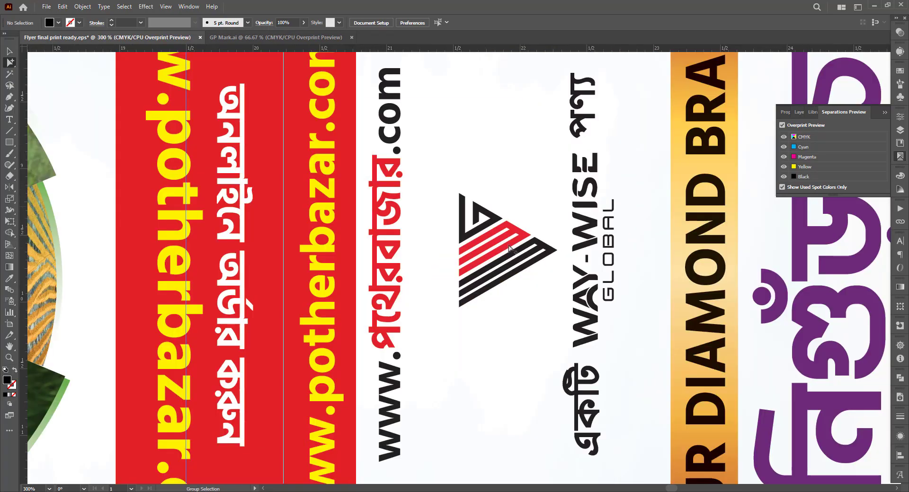
pyautogui.scroll(2, 549, 231)
pyautogui.keyDown('alt'); pyautogui.click(545, 231); pyautogui.keyUp('alt')
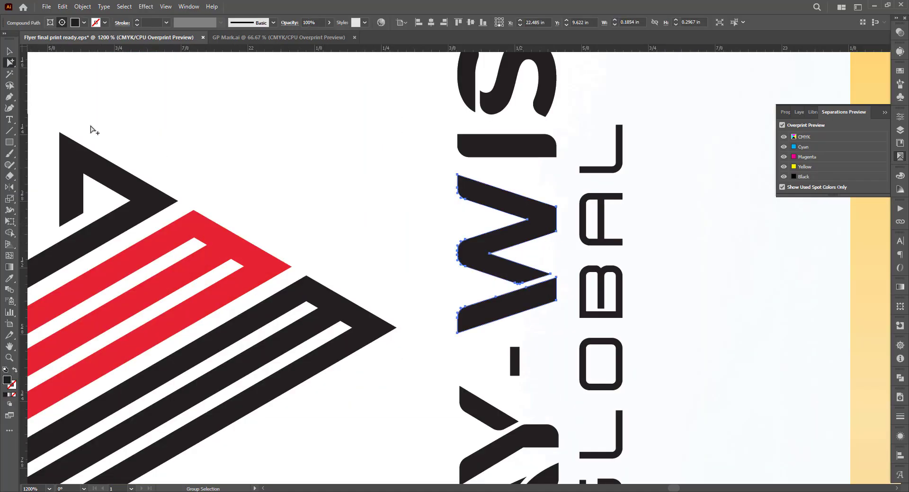
pyautogui.click(124, 6)
pyautogui.moveTo(147, 102)
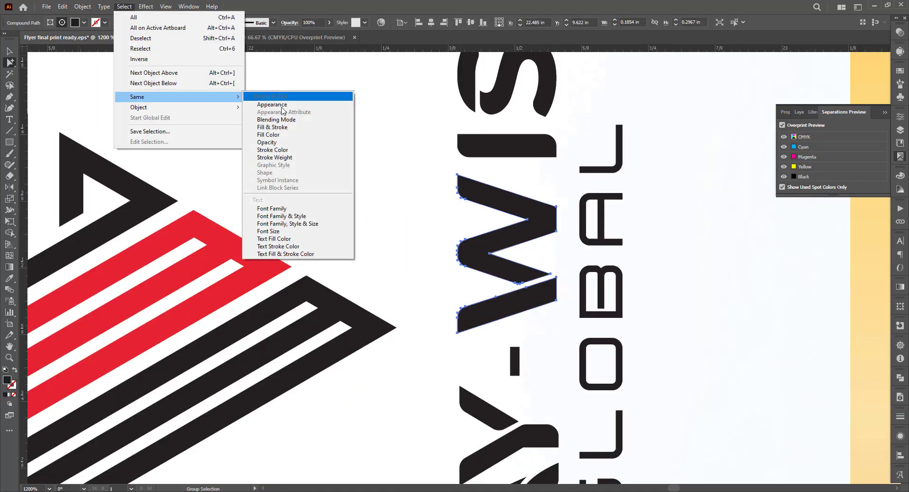
pyautogui.click(270, 136)
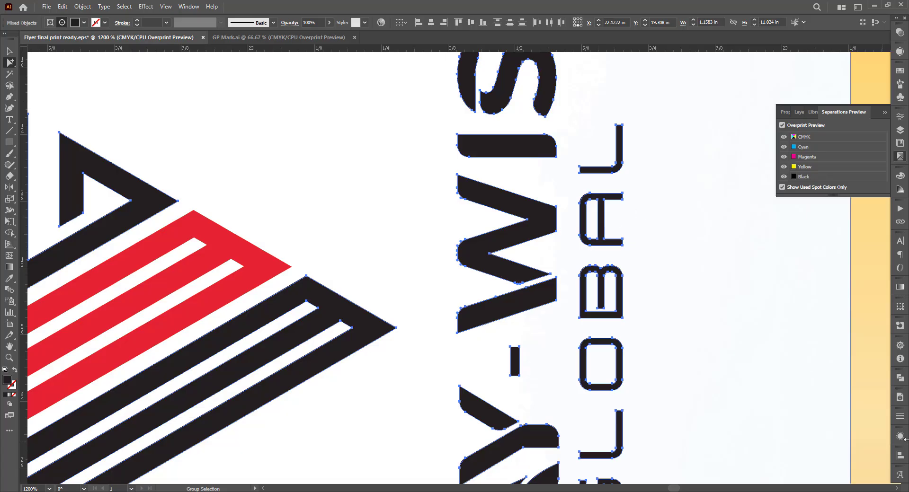
# Step: Set the selected logo artwork's fill to pure black (C 0, M 0, Y 0, K 100) and turn on its Overprint Fill
pyautogui.click(898, 175)
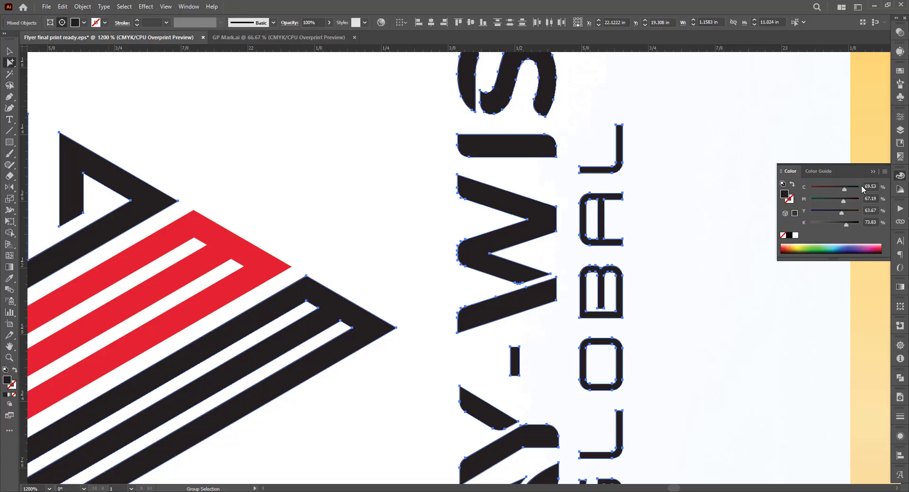
pyautogui.click(793, 236)
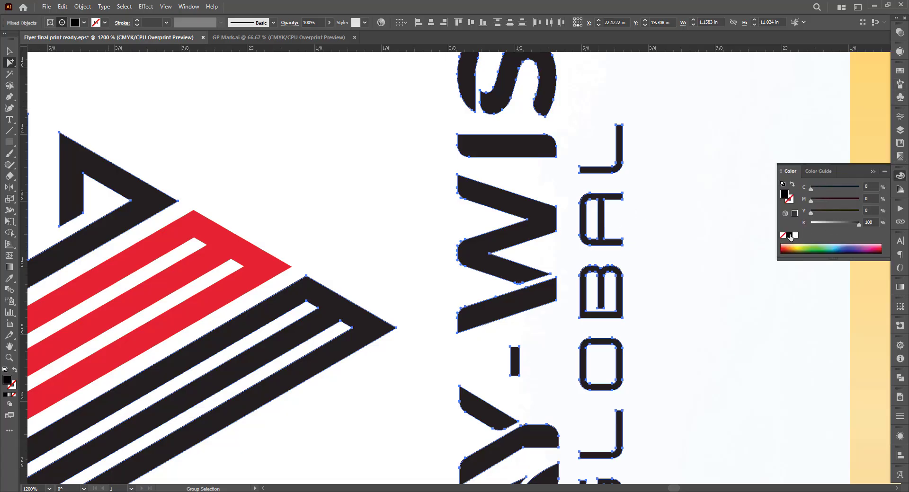
pyautogui.click(874, 172)
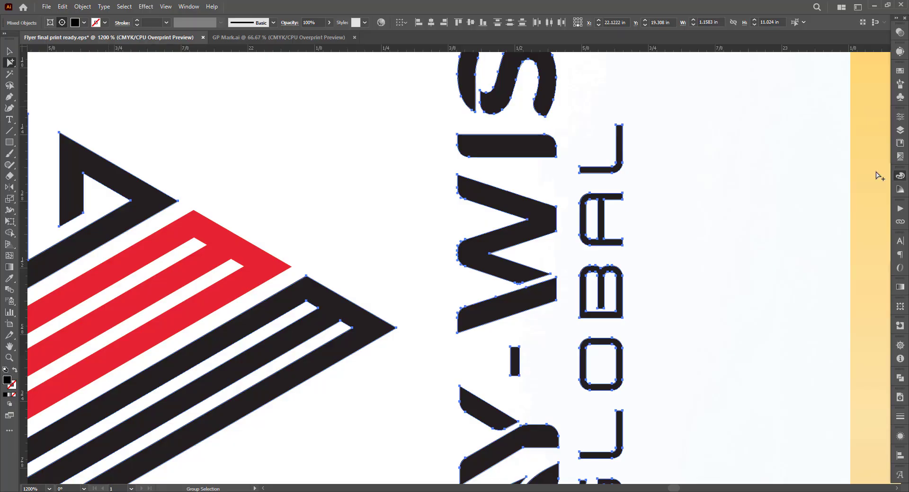
pyautogui.click(900, 326)
pyautogui.click(787, 335)
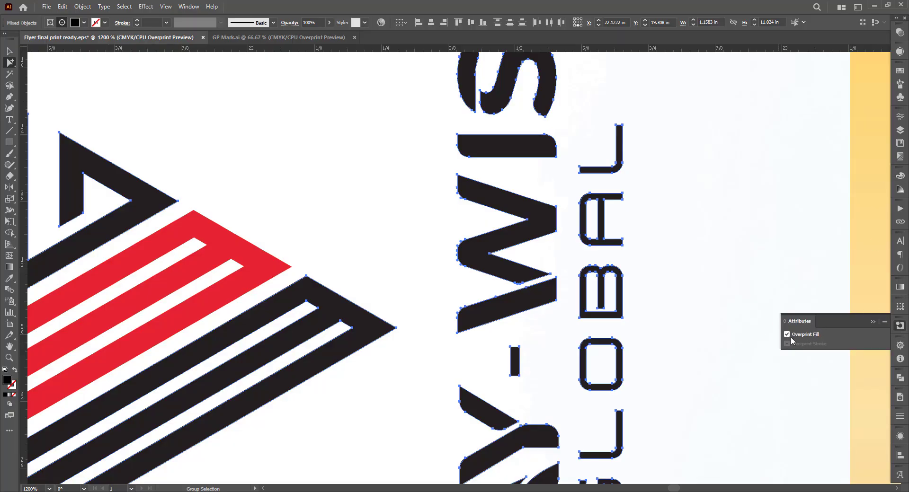
pyautogui.click(873, 321)
# Step: Deselect the logo artwork and check its black parts by repeatedly toggling the Black separation
pyautogui.scroll(-8, 516, 307)
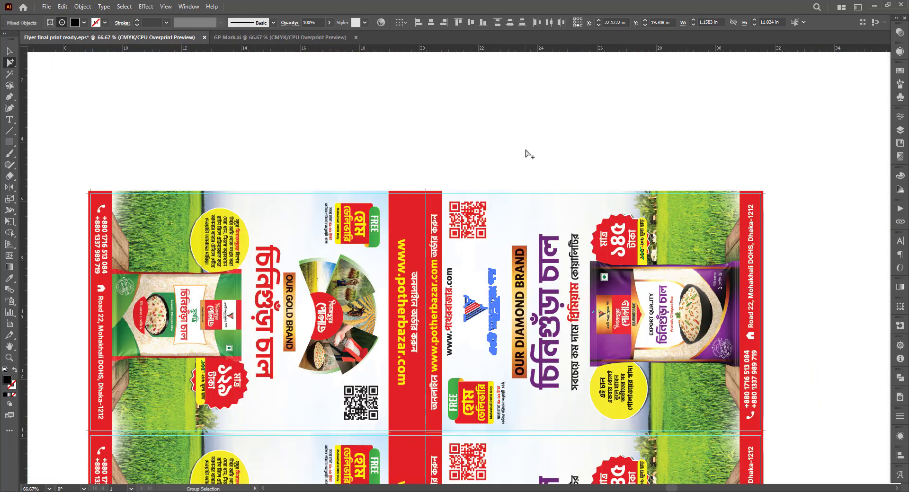
pyautogui.click(540, 189)
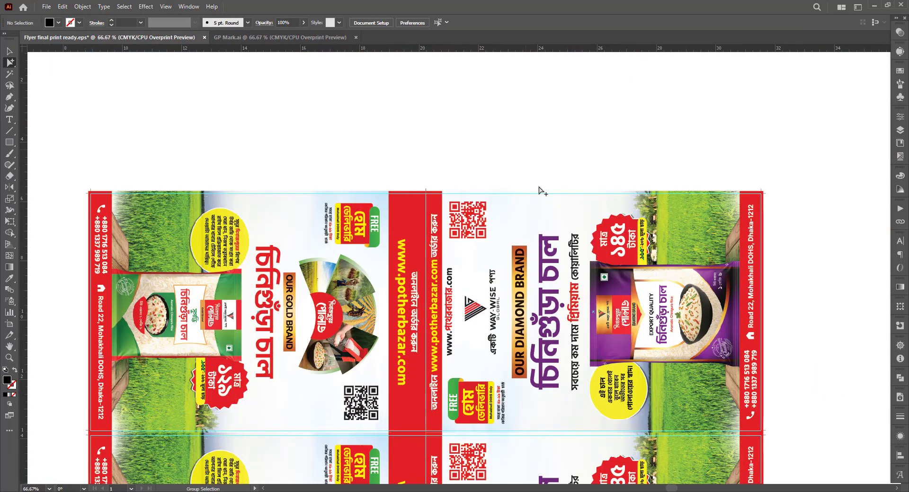
pyautogui.click(900, 156)
pyautogui.click(784, 176)
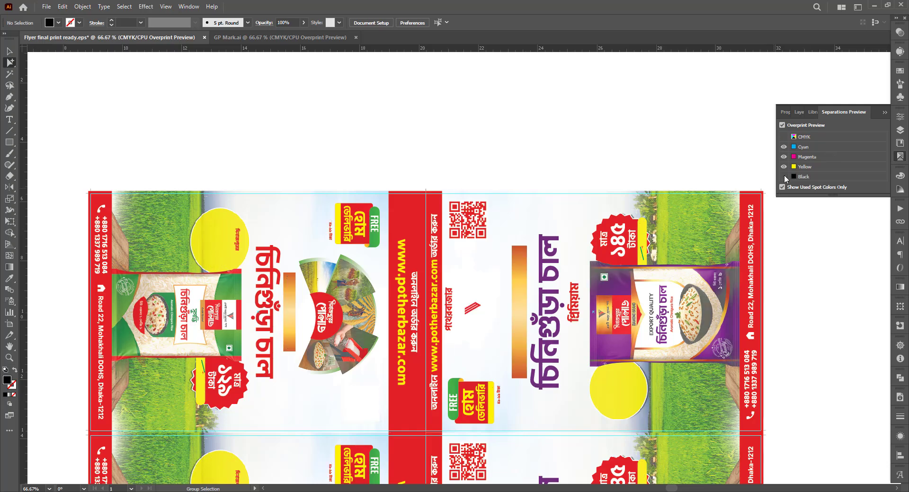
pyautogui.click(784, 176)
pyautogui.click(784, 176)
pyautogui.click(784, 176)
pyautogui.click(784, 176)
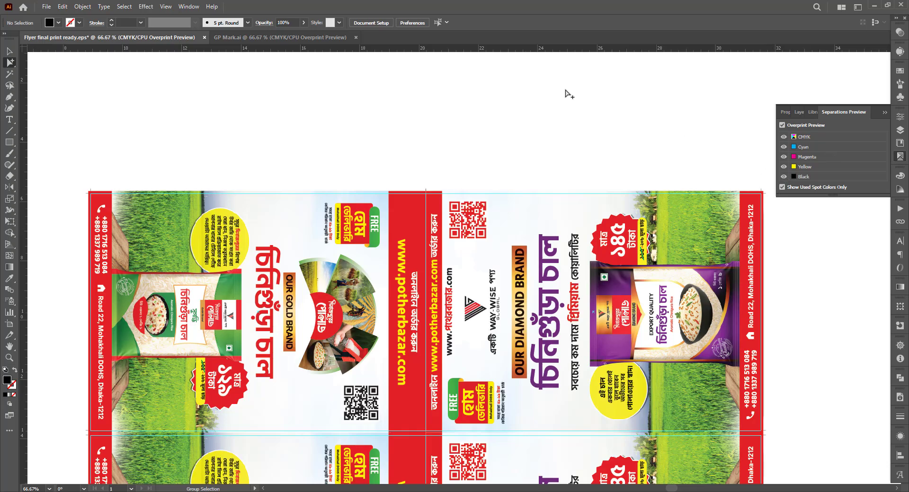
# Step: Compare both sides of the top flyer with the Black separation hidden and shown, ending with it shown
pyautogui.scroll(-1, 510, 85)
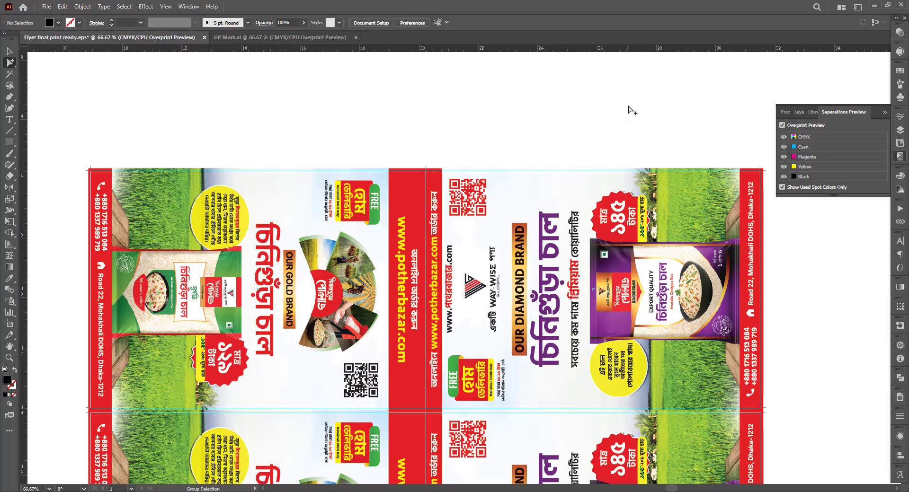
pyautogui.click(783, 176)
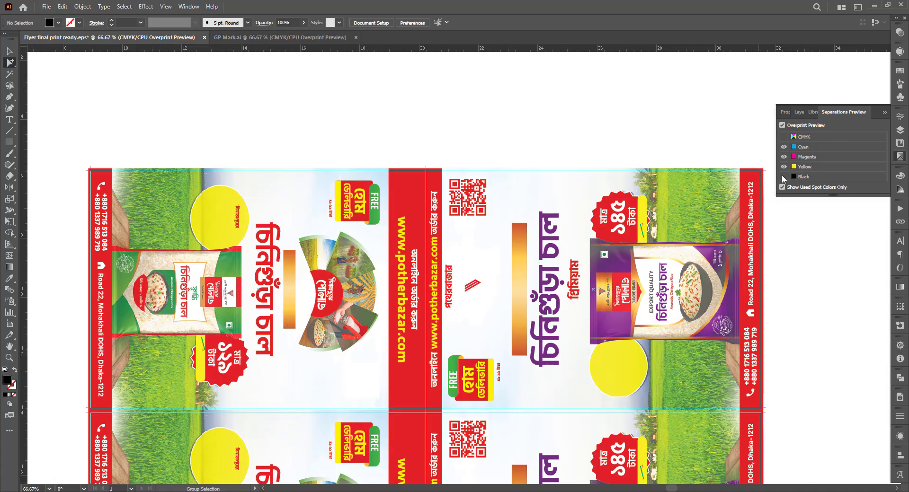
pyautogui.click(782, 176)
pyautogui.click(783, 175)
pyautogui.click(782, 176)
pyautogui.click(783, 176)
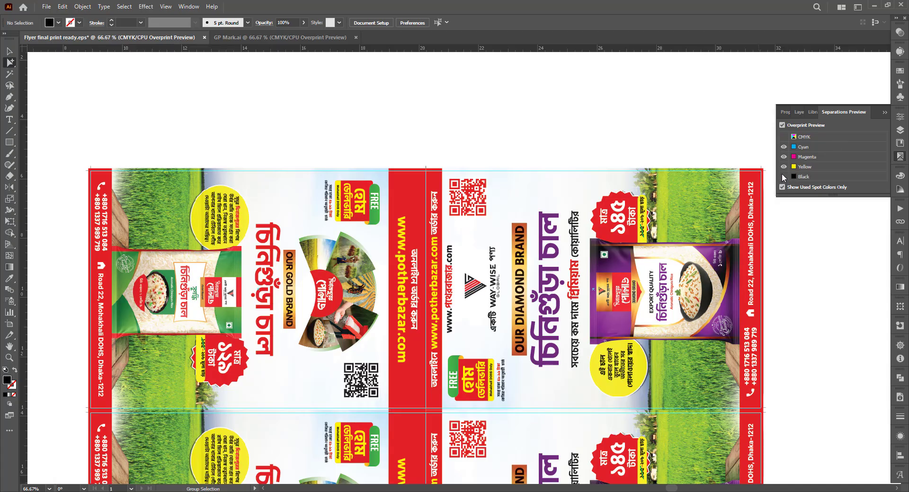
pyautogui.click(783, 176)
pyautogui.click(782, 176)
pyautogui.click(783, 176)
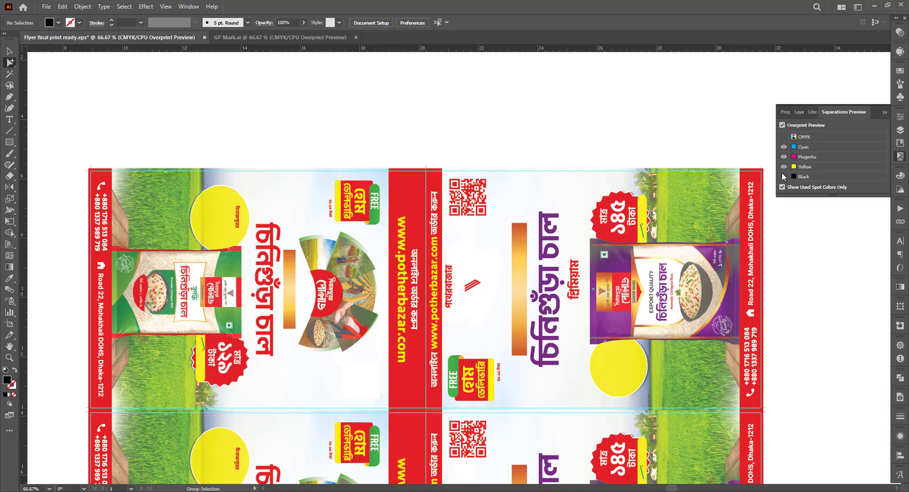
pyautogui.click(783, 176)
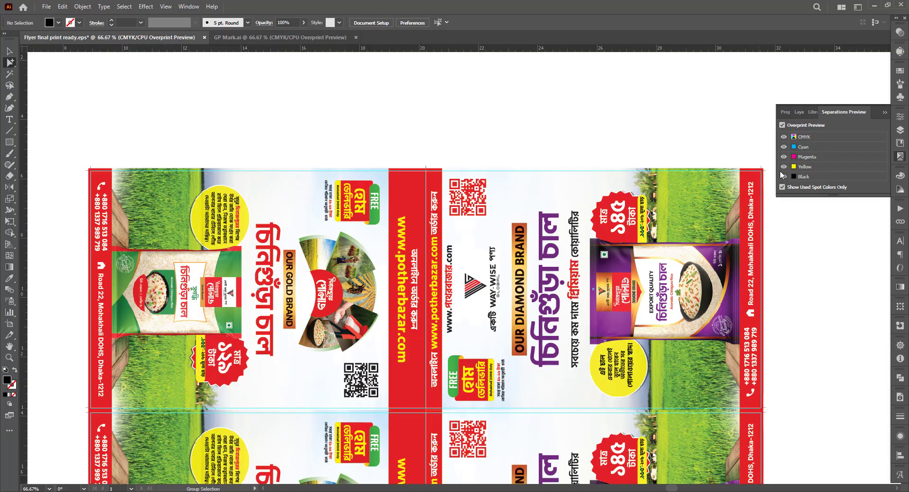
# Step: Hide the Yellow separation, restore all CMYK plates, and check the artwork again with Black toggled off and on
pyautogui.click(783, 169)
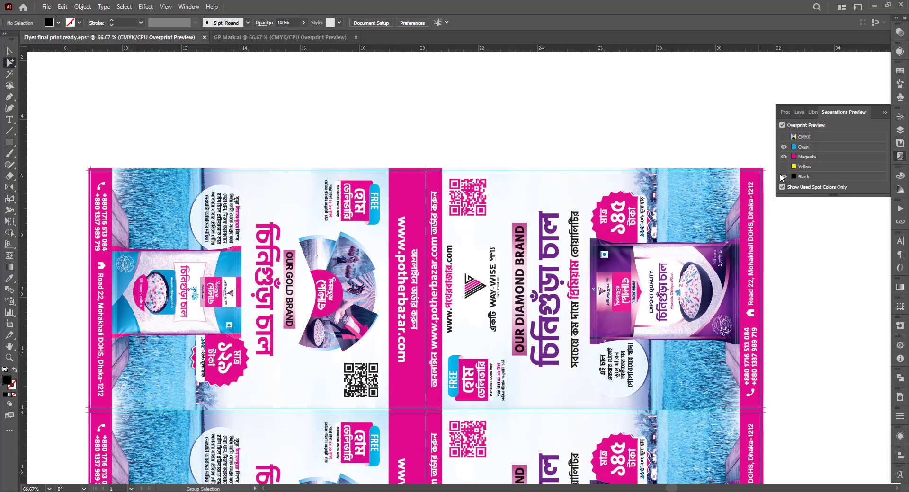
pyautogui.click(783, 136)
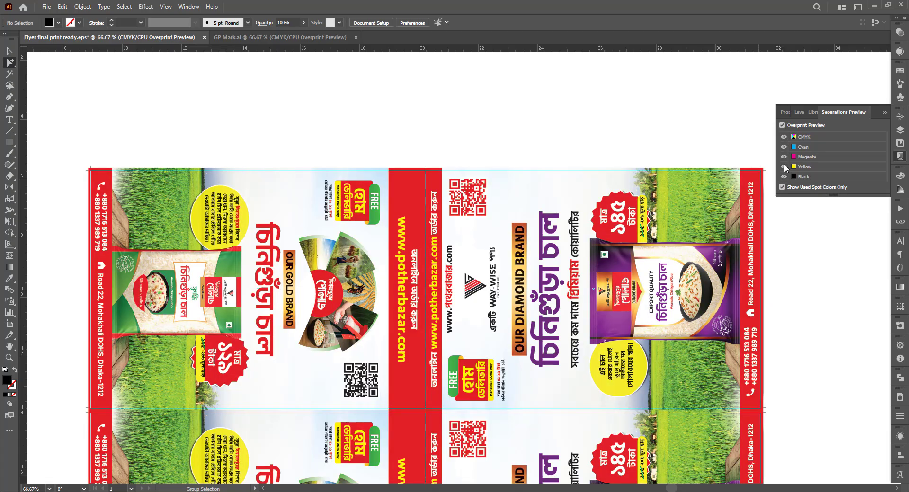
pyautogui.click(784, 176)
pyautogui.click(784, 176)
pyautogui.click(784, 176)
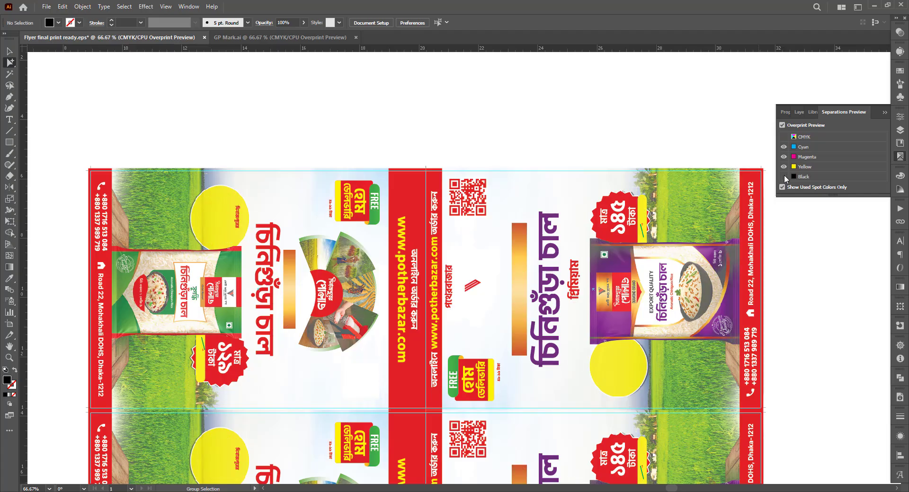
pyautogui.click(784, 176)
pyautogui.click(784, 176)
pyautogui.click(784, 176)
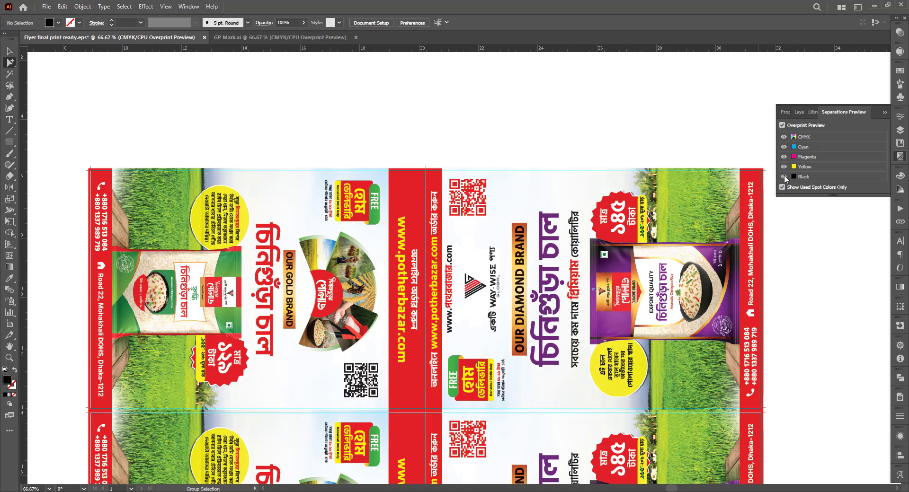
# Step: Continue toggling the Black separation to check the knockout-free backgrounds, and inspect the second row of flyers with Black hidden
pyautogui.click(784, 176)
pyautogui.click(785, 176)
pyautogui.click(785, 176)
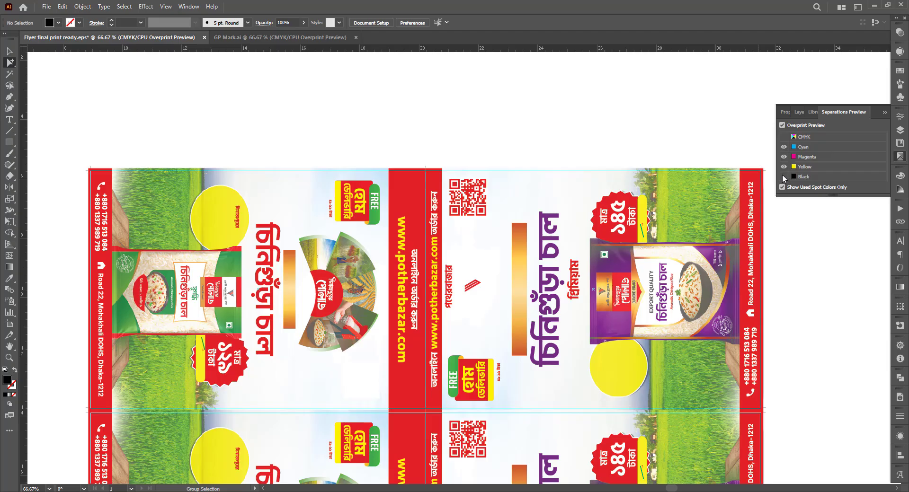
pyautogui.click(783, 175)
pyautogui.click(782, 175)
pyautogui.click(783, 175)
pyautogui.click(783, 175)
pyautogui.click(783, 176)
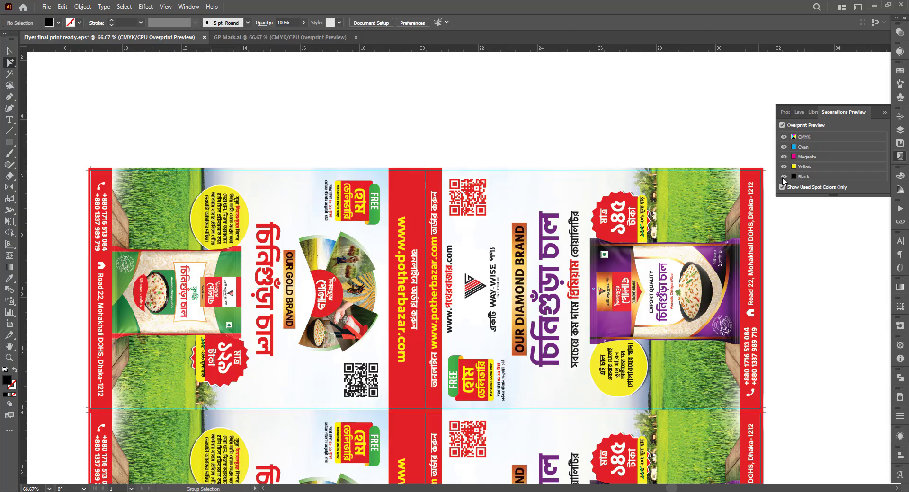
pyautogui.click(782, 178)
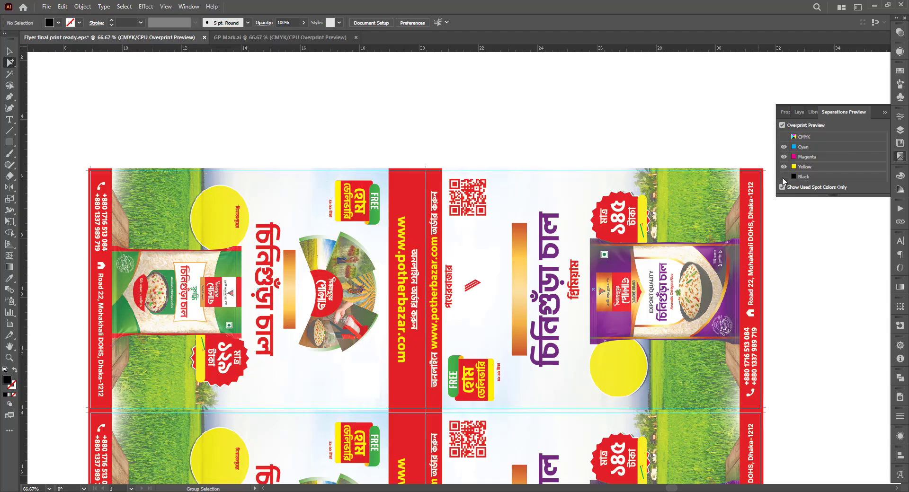
pyautogui.click(783, 177)
pyautogui.click(783, 177)
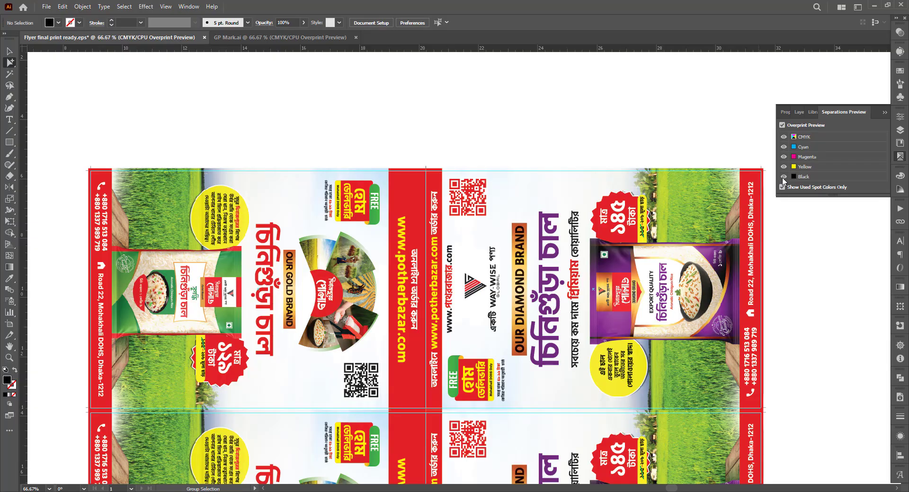
pyautogui.click(783, 178)
pyautogui.click(783, 177)
pyautogui.click(784, 177)
pyautogui.click(783, 177)
pyautogui.click(783, 178)
pyautogui.click(783, 177)
pyautogui.scroll(-5, 615, 171)
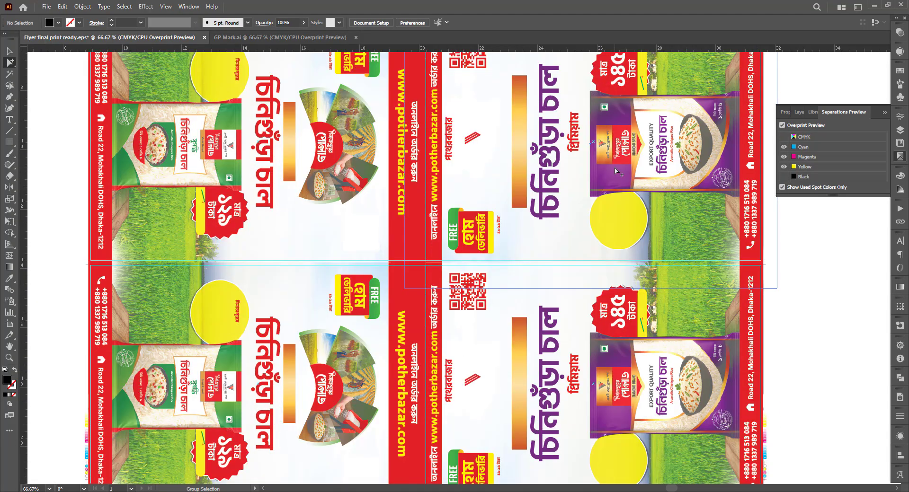
# Step: Check the lower row of flyers by repeatedly toggling the Black separation, ending with all CMYK plates shown
pyautogui.scroll(-3, 615, 171)
pyautogui.click(783, 177)
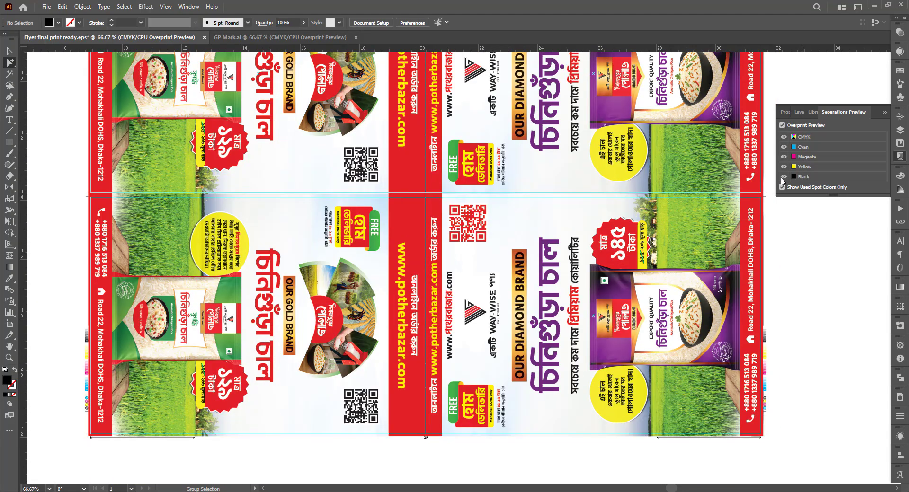
pyautogui.click(784, 177)
pyautogui.click(783, 177)
pyautogui.click(783, 177)
pyautogui.click(783, 177)
pyautogui.click(783, 177)
pyautogui.click(783, 177)
pyautogui.click(783, 177)
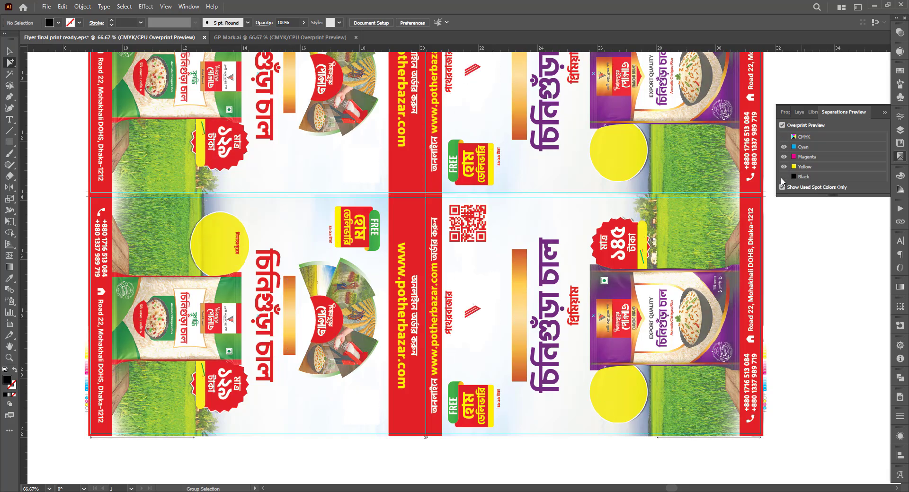
pyautogui.click(783, 177)
pyautogui.click(783, 177)
pyautogui.click(783, 177)
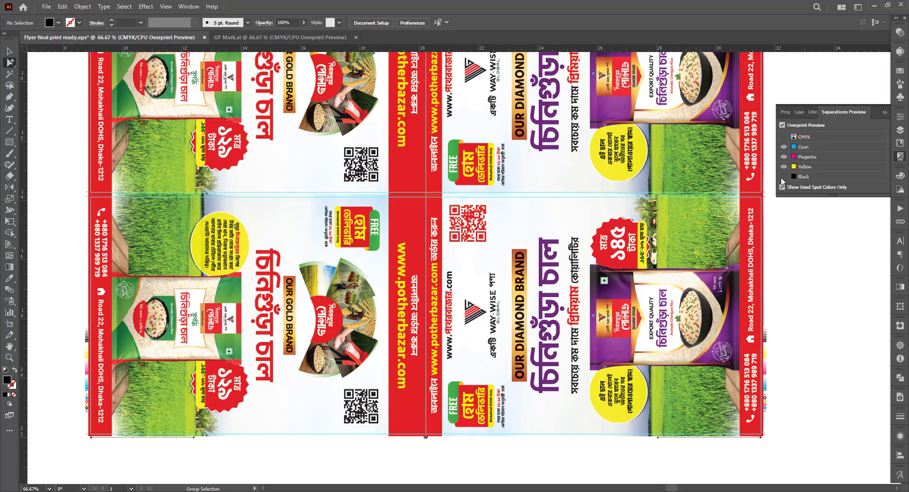
pyautogui.click(784, 178)
# Step: Put away the separations preview, switch to the Selection tool and save the EPS imposition file
pyautogui.scroll(2, 833, 228)
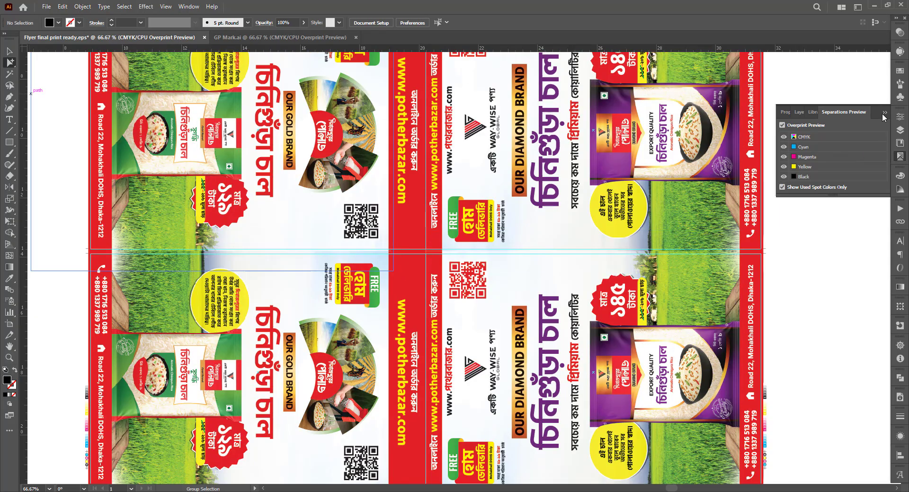
pyautogui.click(883, 114)
pyautogui.hotkey('ctrl', '-')
pyautogui.scroll(1, 792, 289)
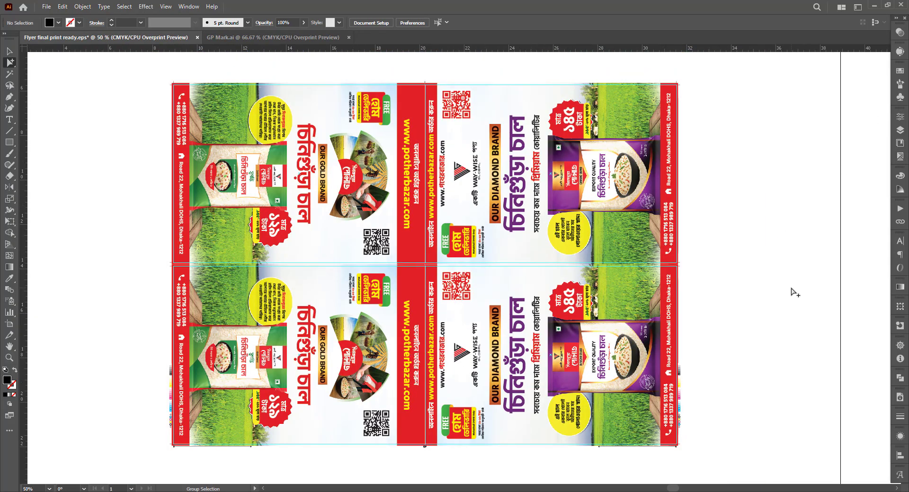
pyautogui.scroll(1, 792, 289)
pyautogui.click(9, 51)
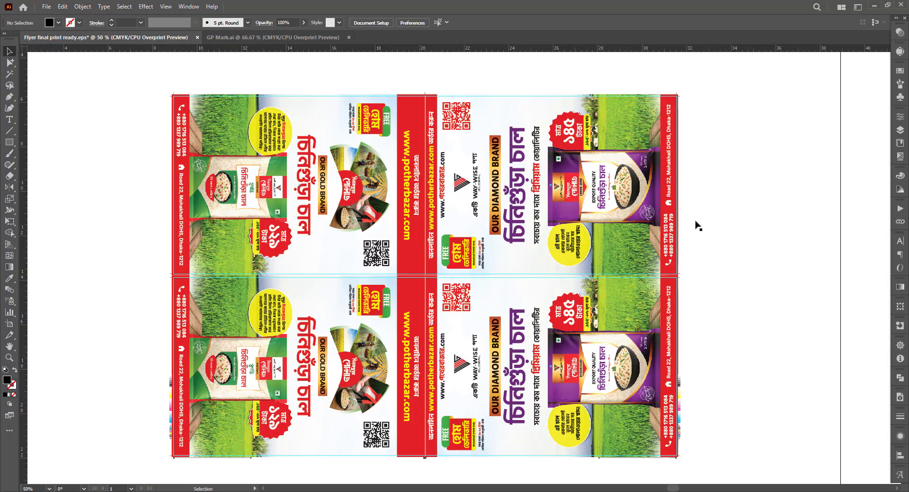
pyautogui.hscroll(2, 785, 206)
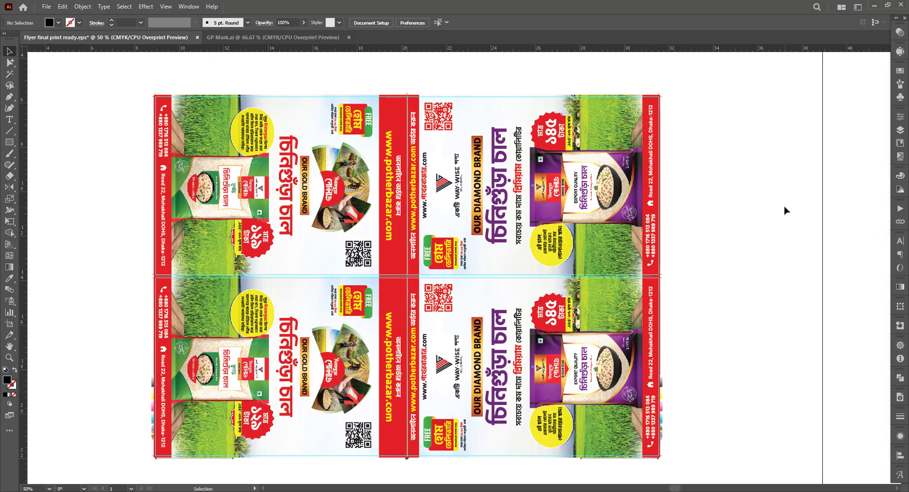
pyautogui.hotkey('ctrl', 's')
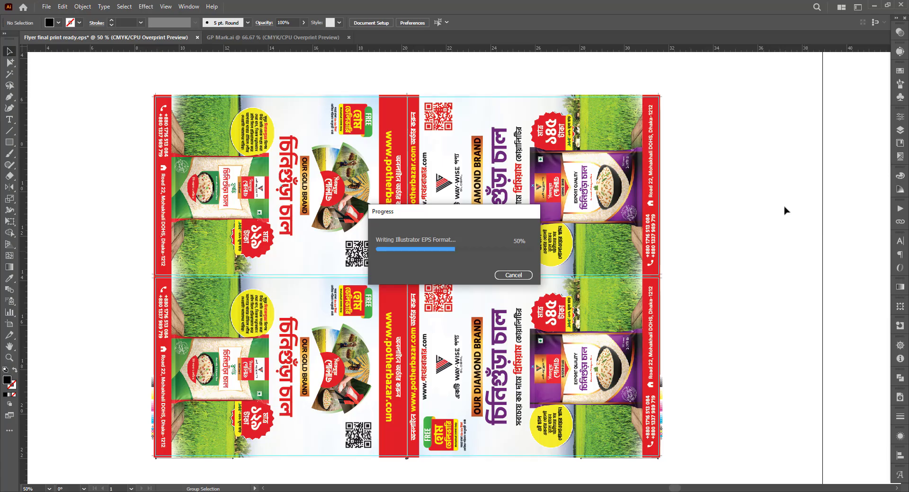
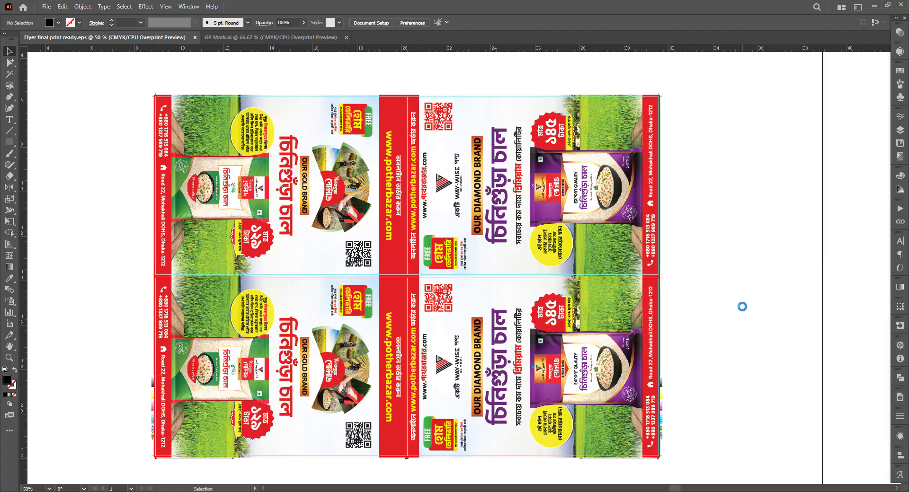
# Step: Examine the crop marks, colour bars and bleed at the lower-right flyer's outer corner, and review the whole four-up layout
pyautogui.scroll(-2, 742, 307)
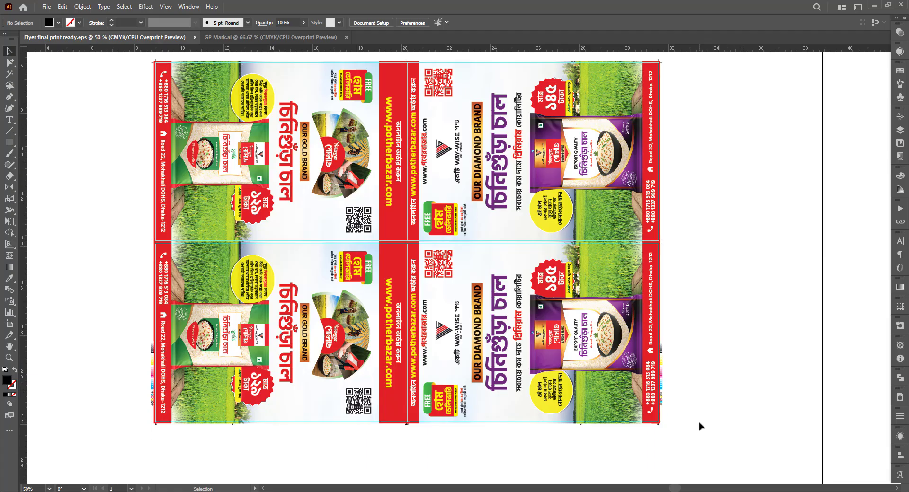
pyautogui.scroll(3, 677, 429)
pyautogui.scroll(2, 662, 432)
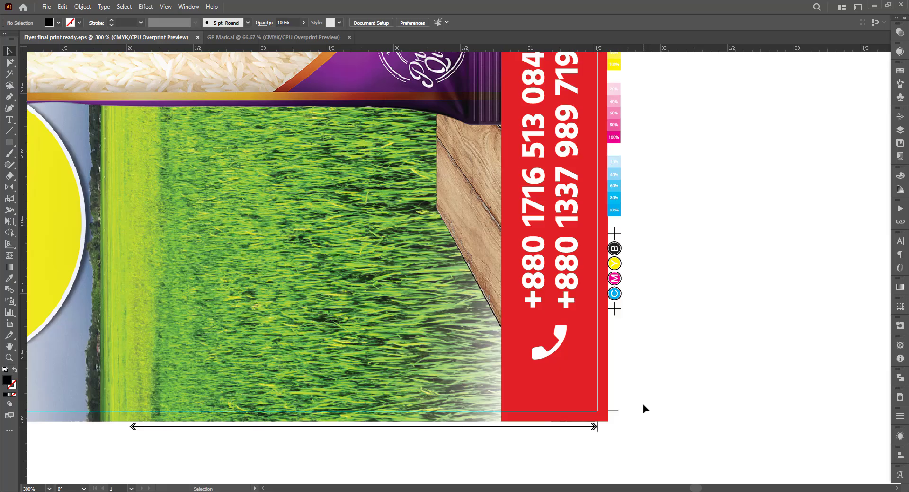
pyautogui.scroll(1, 644, 409)
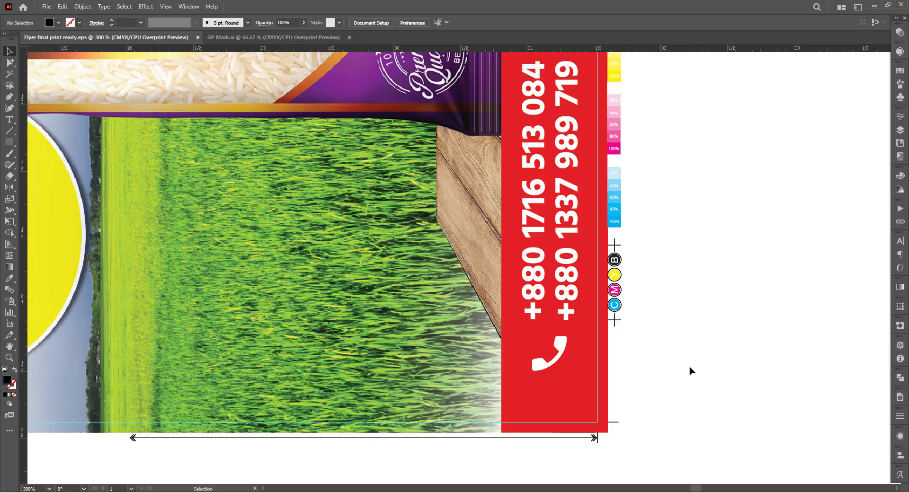
pyautogui.scroll(-4, 712, 379)
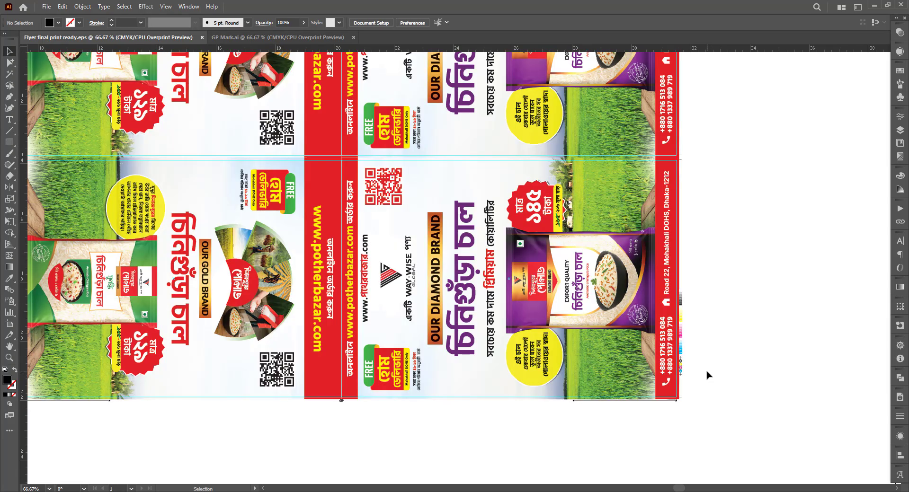
pyautogui.scroll(2, 705, 377)
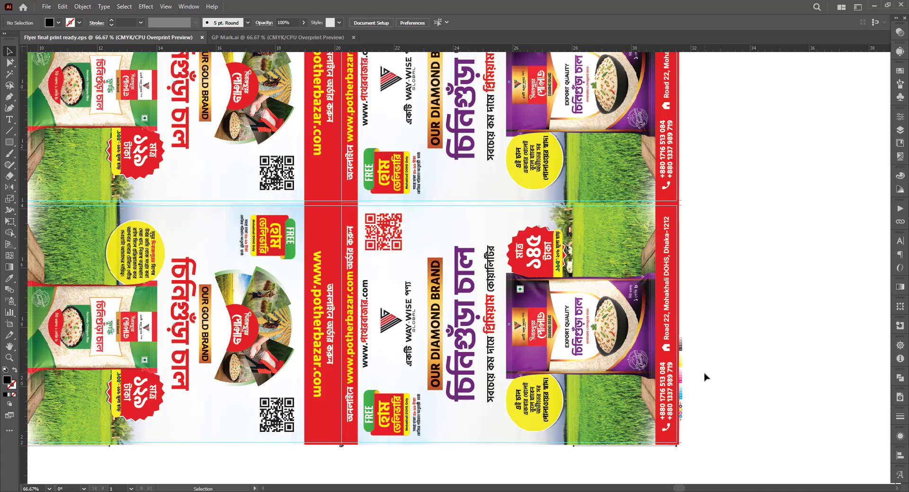
pyautogui.scroll(2, 704, 377)
pyautogui.moveTo(706, 323); pyautogui.dragTo(766, 330)
pyautogui.scroll(-1, 587, 265)
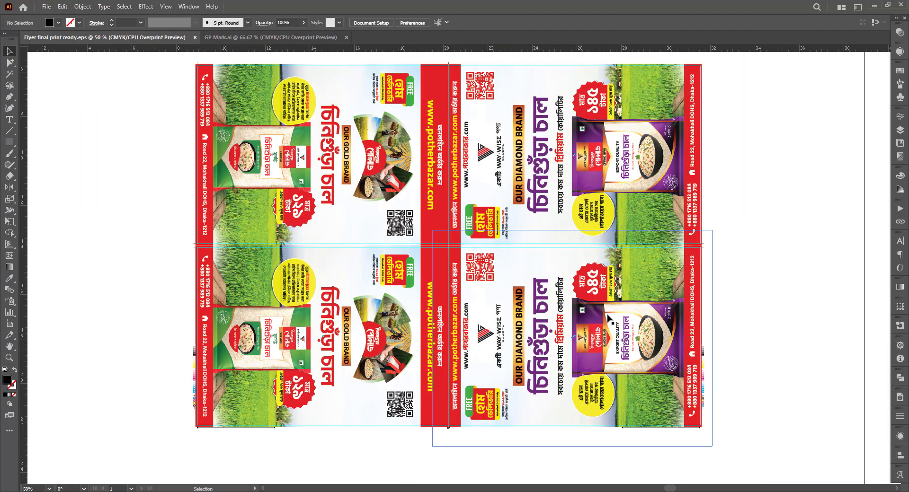